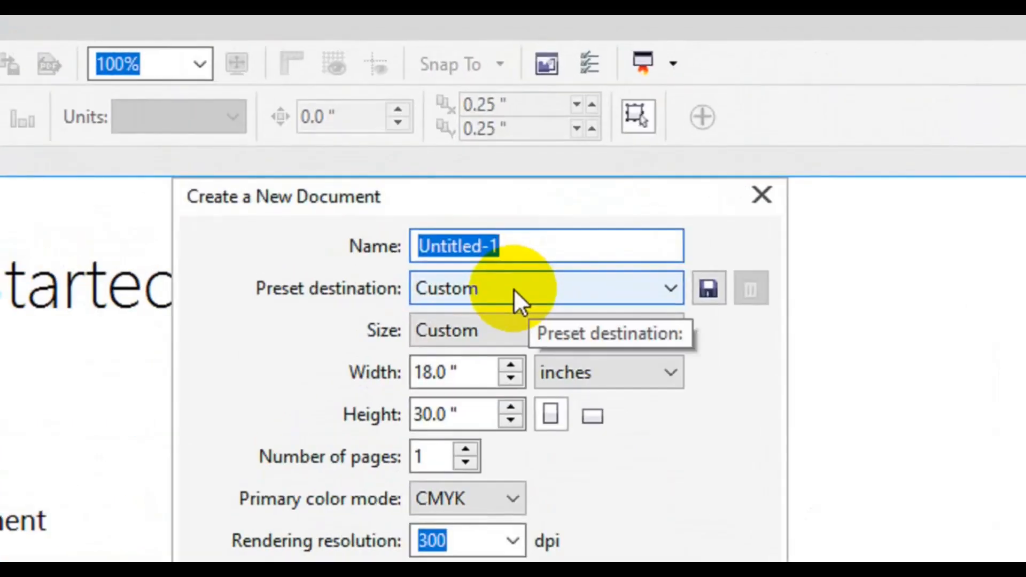
Create a new document named "Wall Ads Banner Design" with a width of 6 inches and a height of 8 inches
{"action": "type", "text": "Wall Ads Banner Desi"}
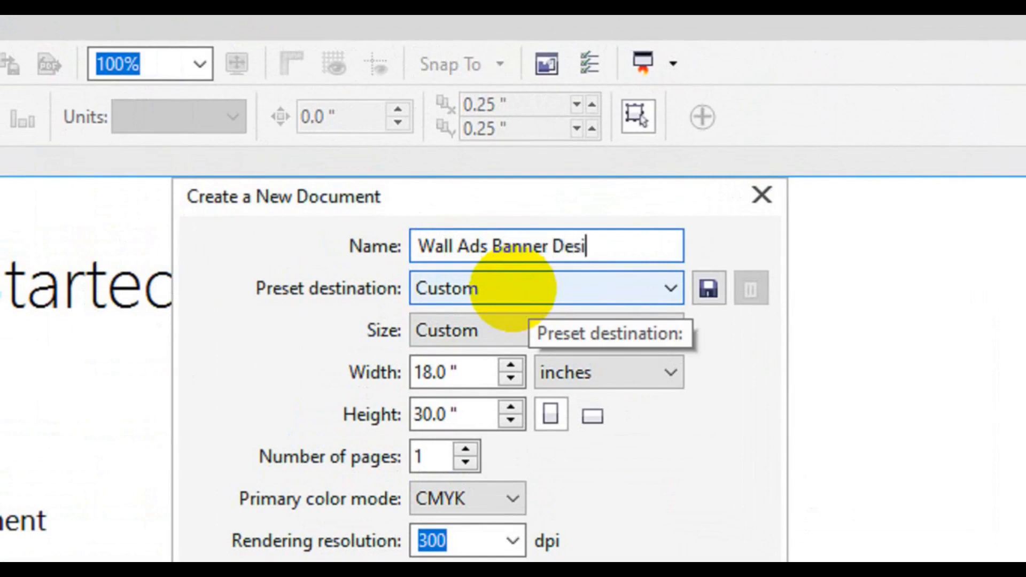
{"action": "type", "text": "gn"}
{"action": "left_click", "coordinate": [477, 373]}
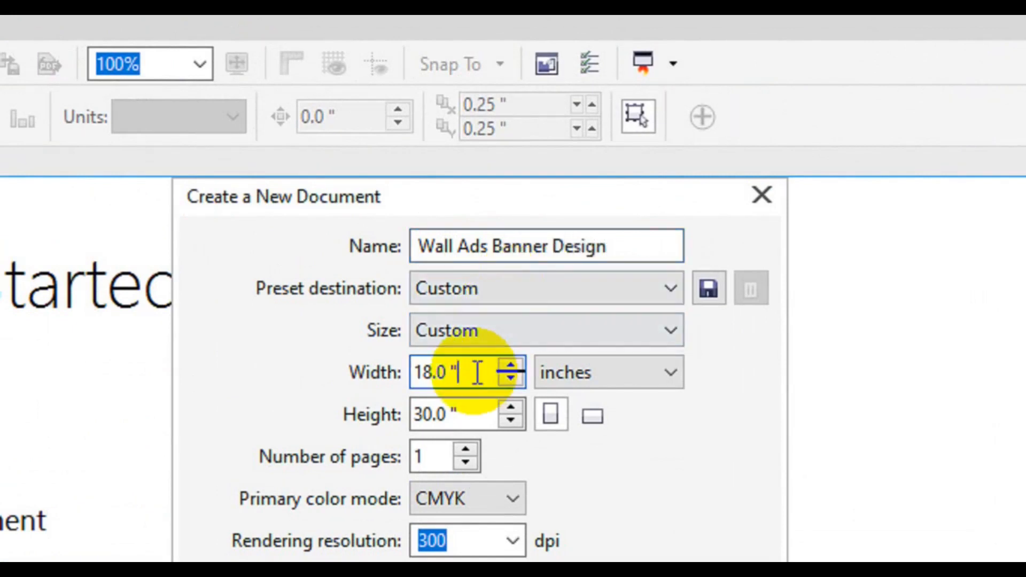
{"action": "type", "text": "6"}
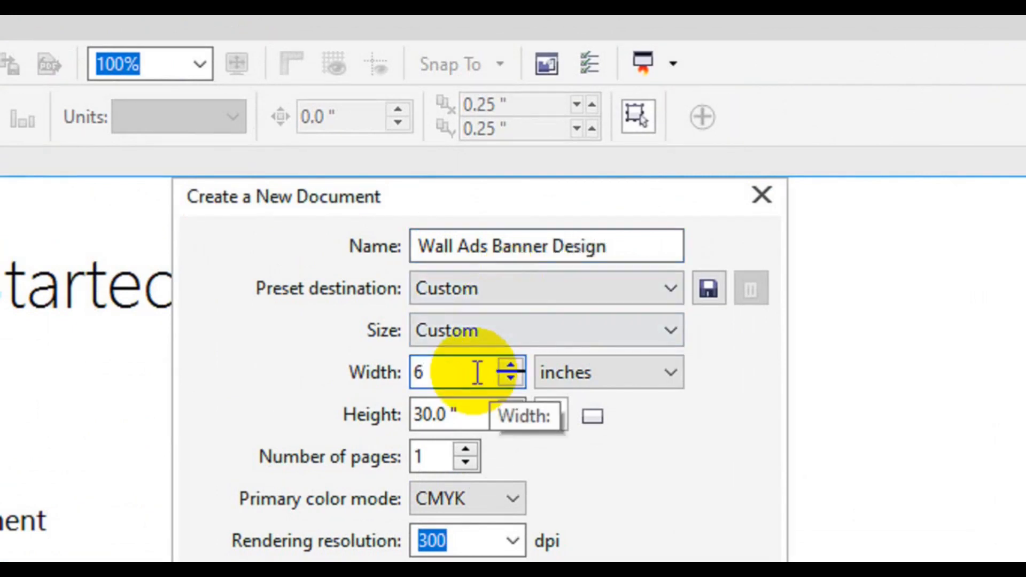
{"action": "left_click", "coordinate": [435, 415]}
{"action": "type", "text": "8"}
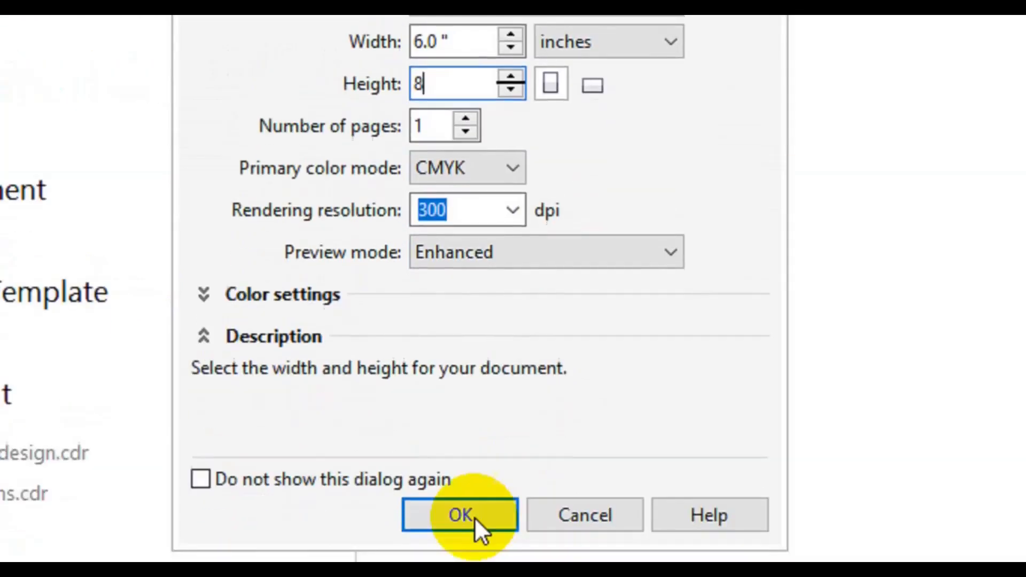
{"action": "left_click", "coordinate": [474, 521]}
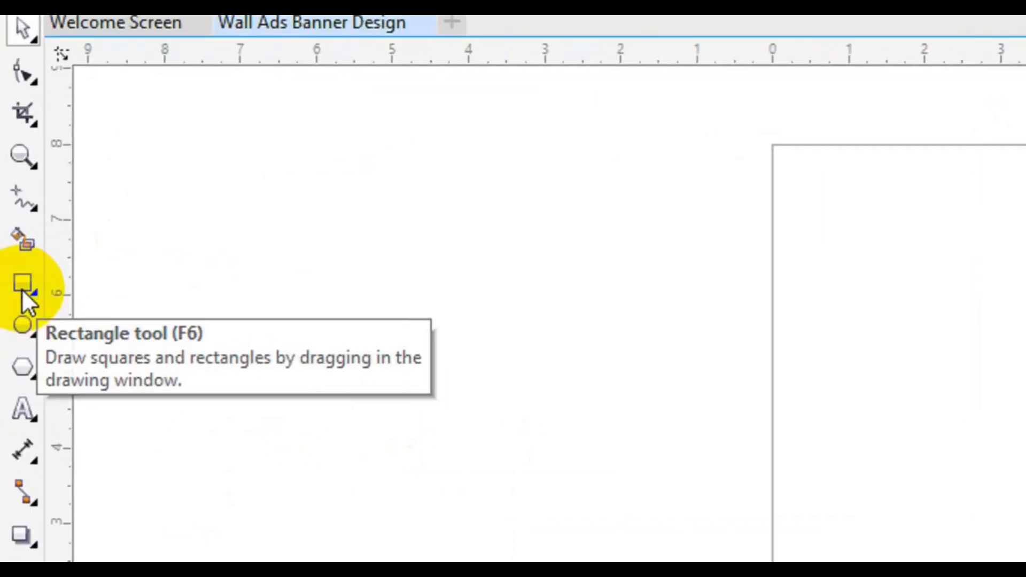
Add a page-sized rectangle and draw two straight diagonal lines with the Pen tool that cross in the page's lower right area
{"action": "double_click", "coordinate": [22, 288]}
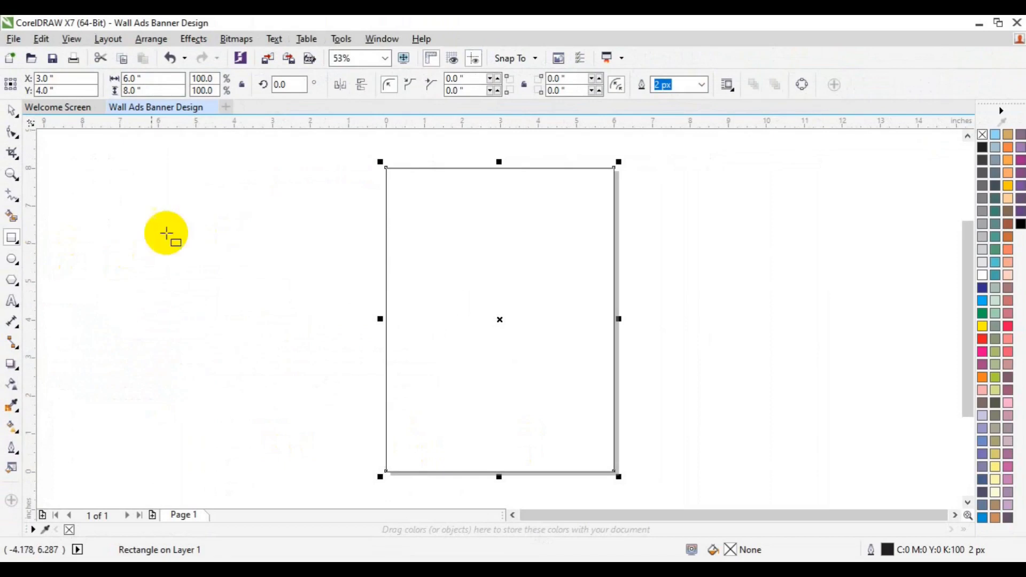
{"action": "left_click", "coordinate": [17, 200]}
{"action": "left_click", "coordinate": [17, 200]}
{"action": "left_click", "coordinate": [18, 202]}
{"action": "left_click", "coordinate": [56, 261]}
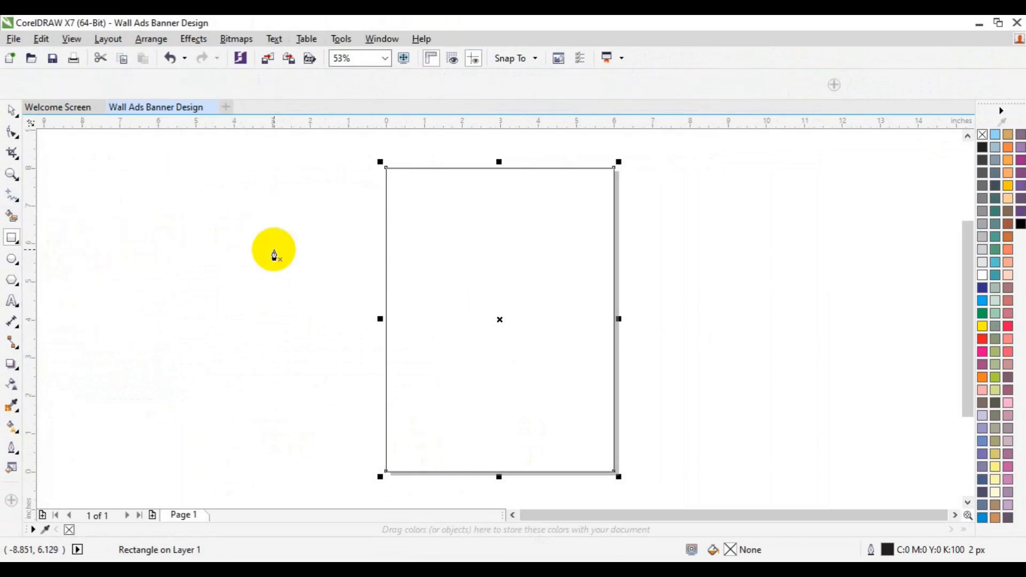
{"action": "left_click", "coordinate": [369, 196]}
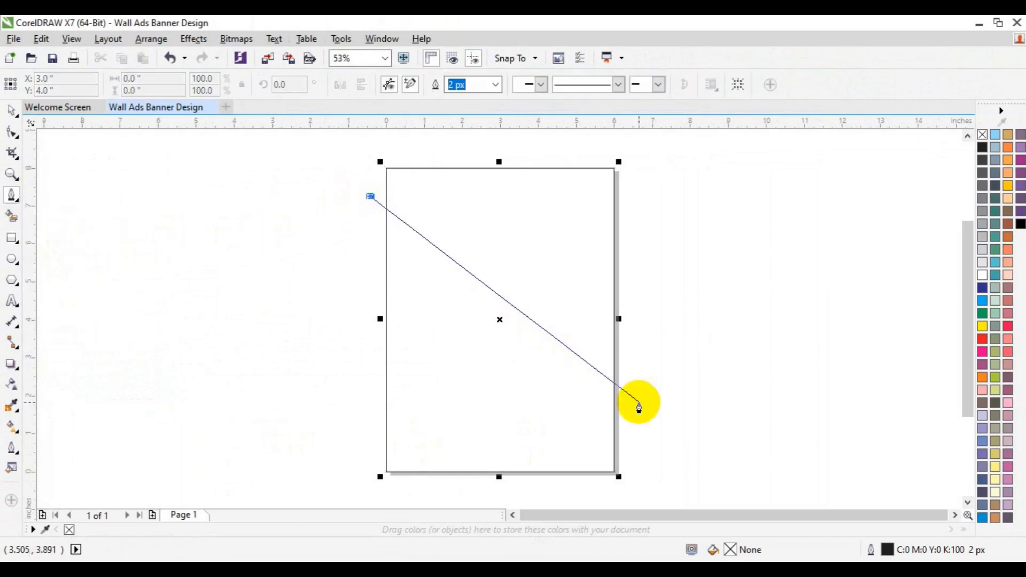
{"action": "left_click", "coordinate": [658, 456]}
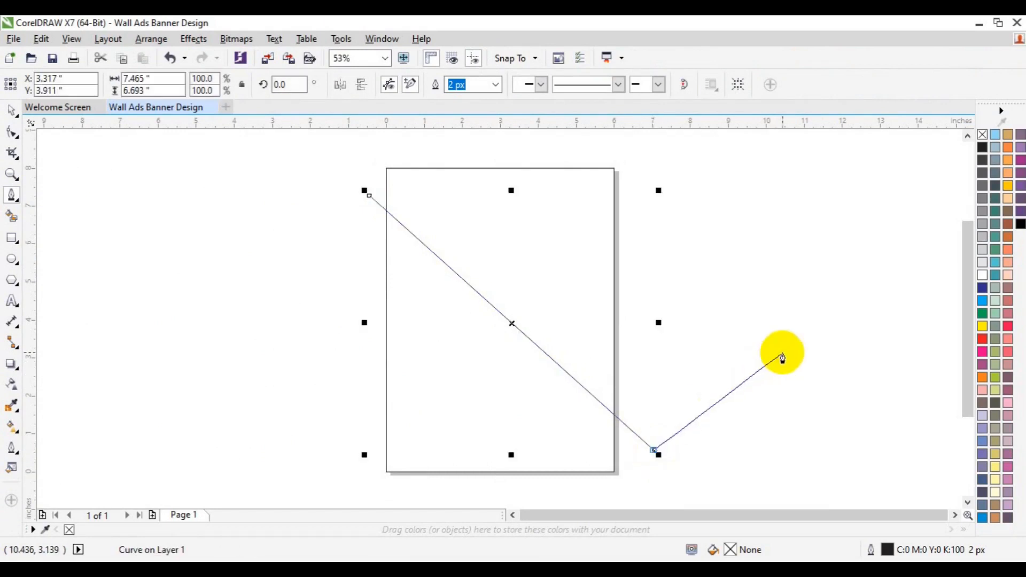
{"action": "left_click", "coordinate": [614, 254]}
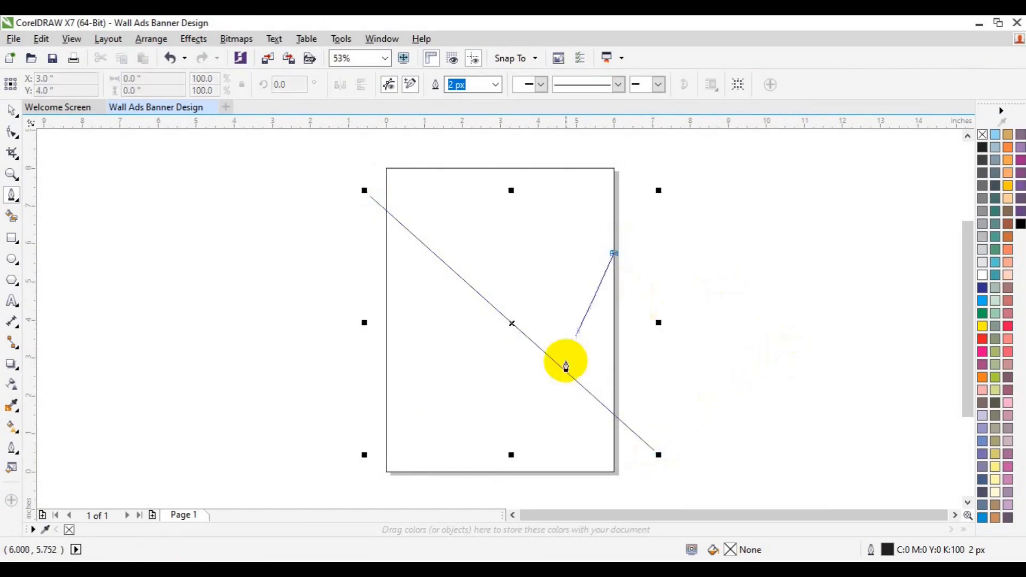
{"action": "double_click", "coordinate": [476, 487]}
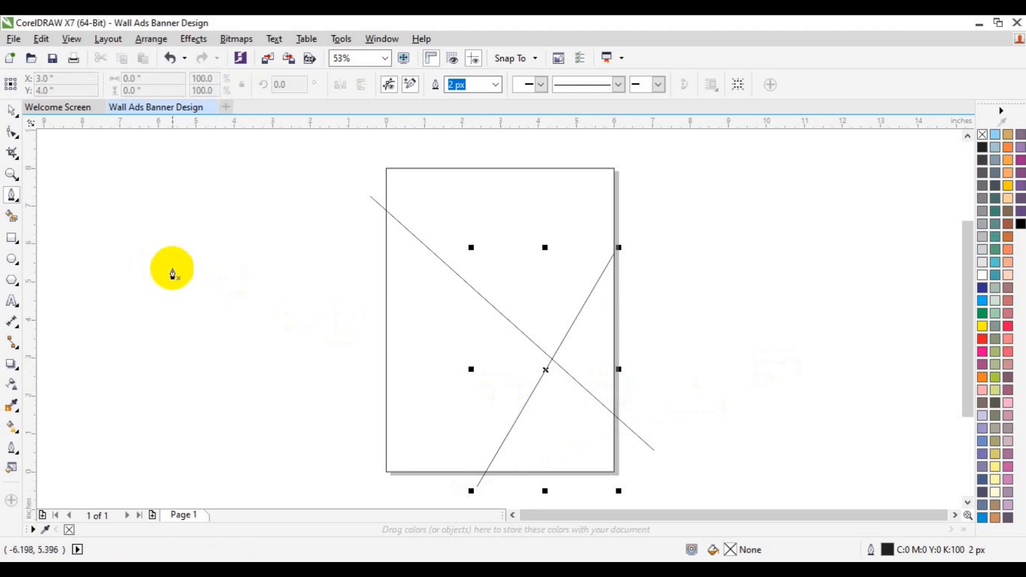
Draw a rectangle over the long diagonal line and narrow it from its left side to about 2.38 by 2.28 inches
{"action": "left_click", "coordinate": [12, 237]}
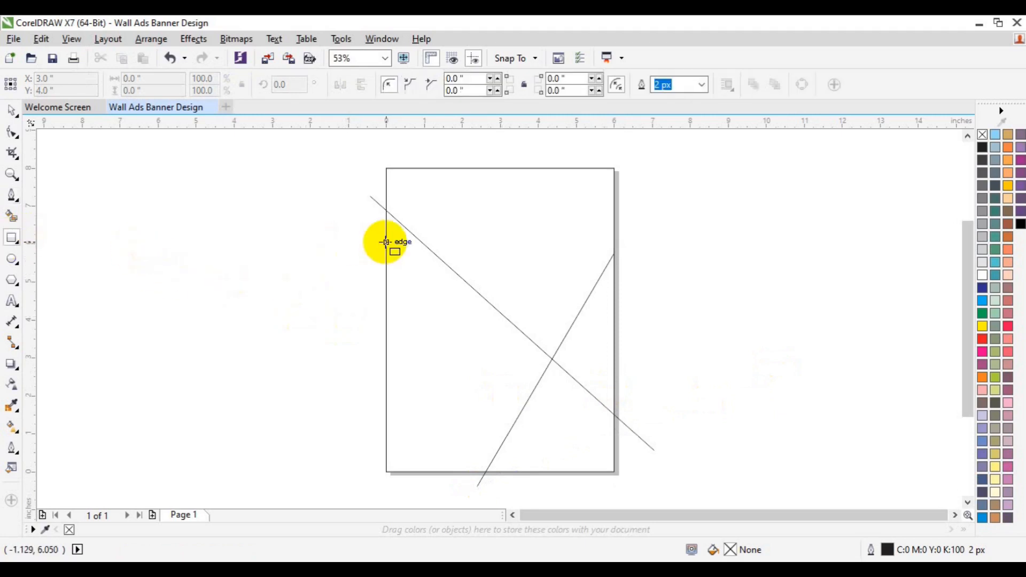
{"action": "mouse_move", "coordinate": [385, 243]}
{"action": "left_mouse_down"}
{"action": "mouse_move", "coordinate": [491, 297]}
{"action": "mouse_move", "coordinate": [502, 329]}
{"action": "left_mouse_up"}
{"action": "mouse_move", "coordinate": [386, 286]}
{"action": "left_mouse_down"}
{"action": "mouse_move", "coordinate": [378, 281]}
{"action": "mouse_move", "coordinate": [406, 286]}
{"action": "left_mouse_up"}
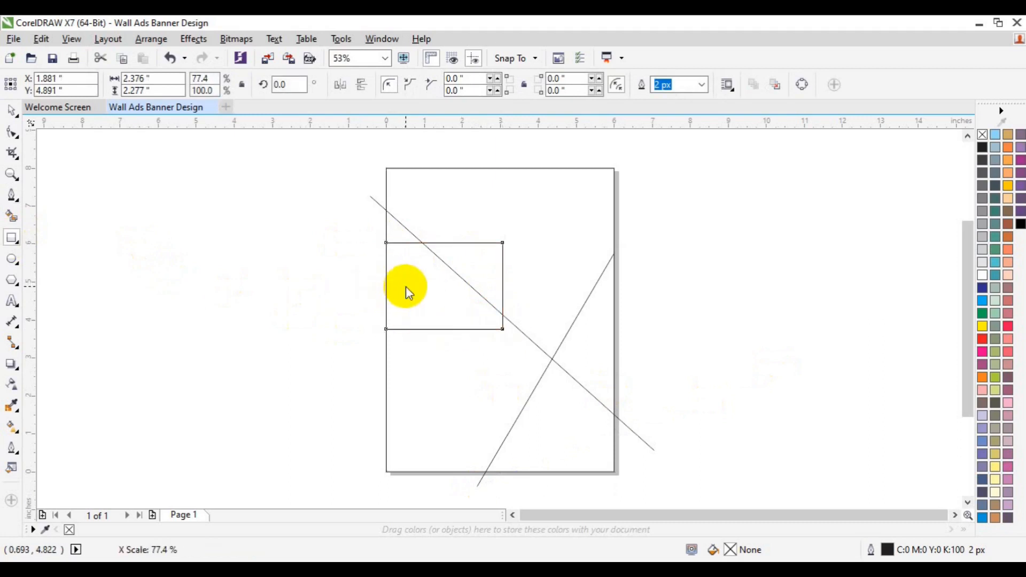
Convert the small rectangle to curves and delete its lower-right corner node to form a triangle
{"action": "right_click", "coordinate": [446, 288]}
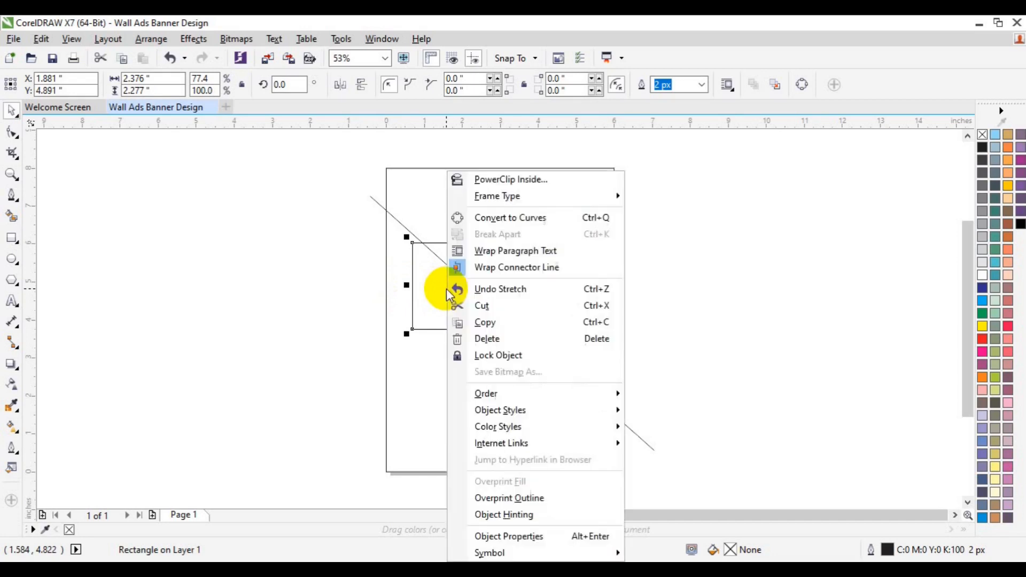
{"action": "left_click", "coordinate": [508, 219]}
{"action": "left_click", "coordinate": [13, 132]}
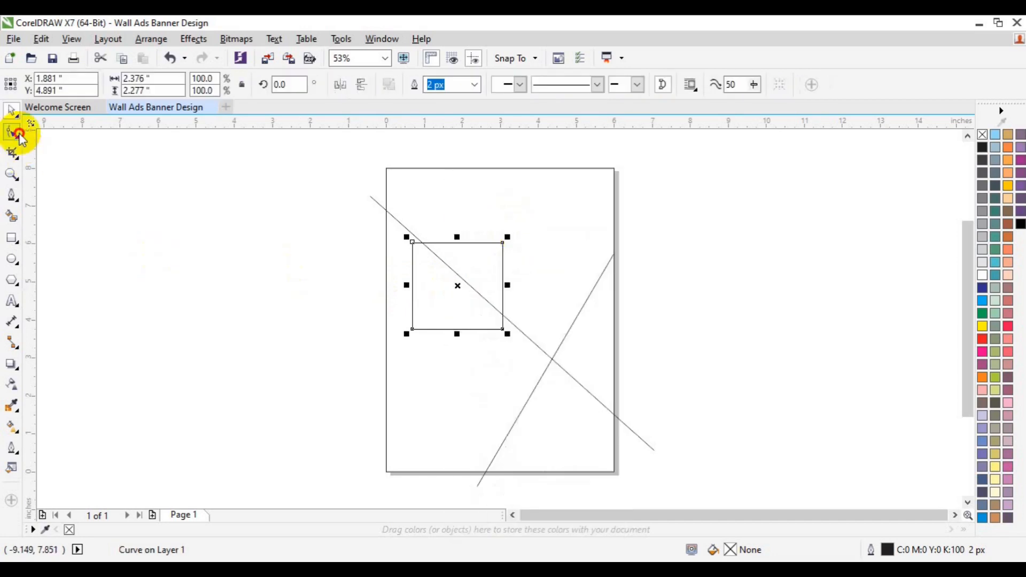
{"action": "double_click", "coordinate": [502, 329]}
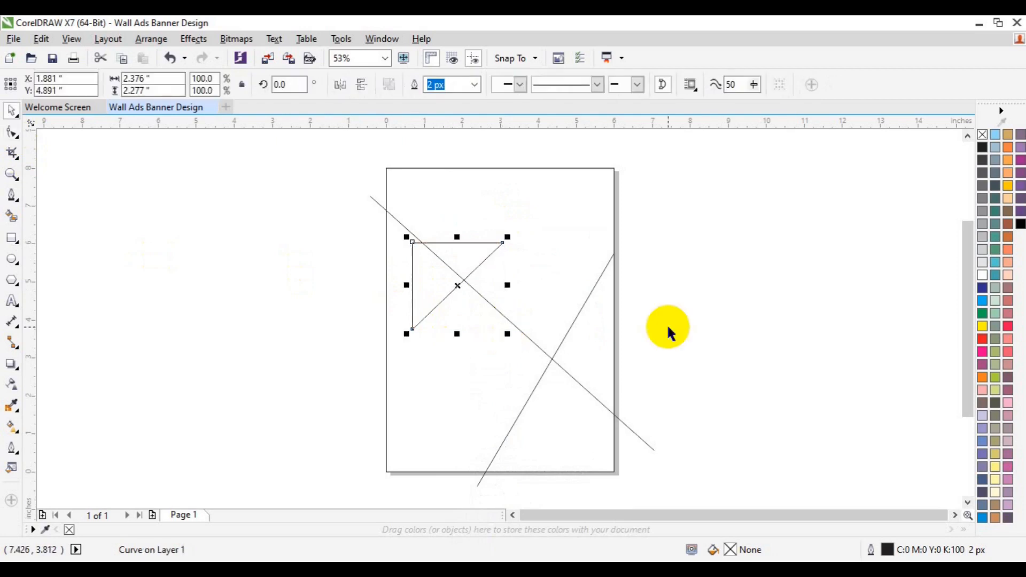
Nudge the triangle's lower-left node downward and its two left-side nodes to the left with the Shape tool
{"action": "left_click", "coordinate": [11, 135]}
{"action": "left_click_drag", "start_coordinate": [334, 304], "coordinate": [434, 347]}
{"action": "key", "text": "Down"}
{"action": "key", "text": "Down"}
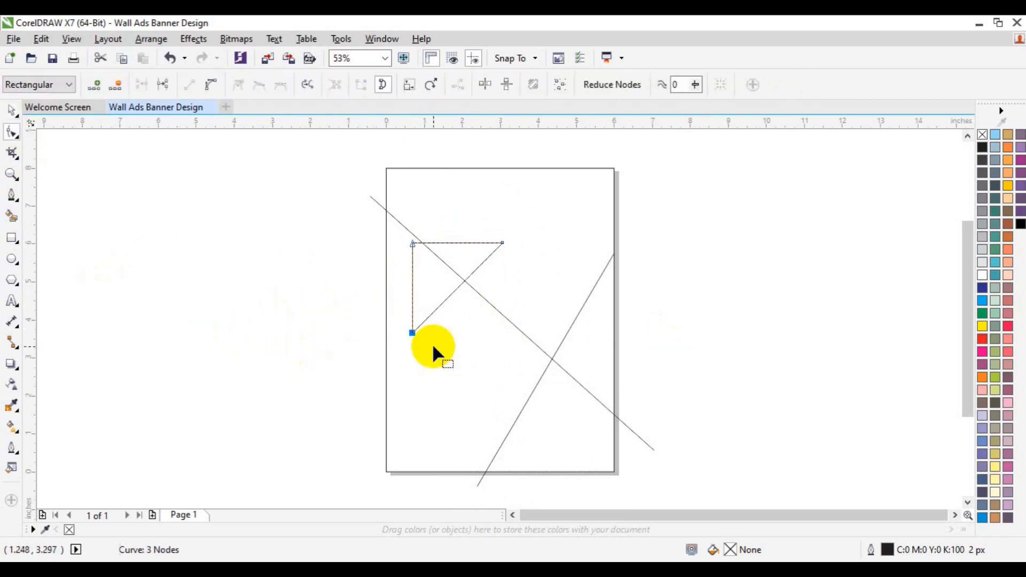
{"action": "left_click_drag", "start_coordinate": [366, 218], "coordinate": [440, 377]}
{"action": "key", "text": "Left"}
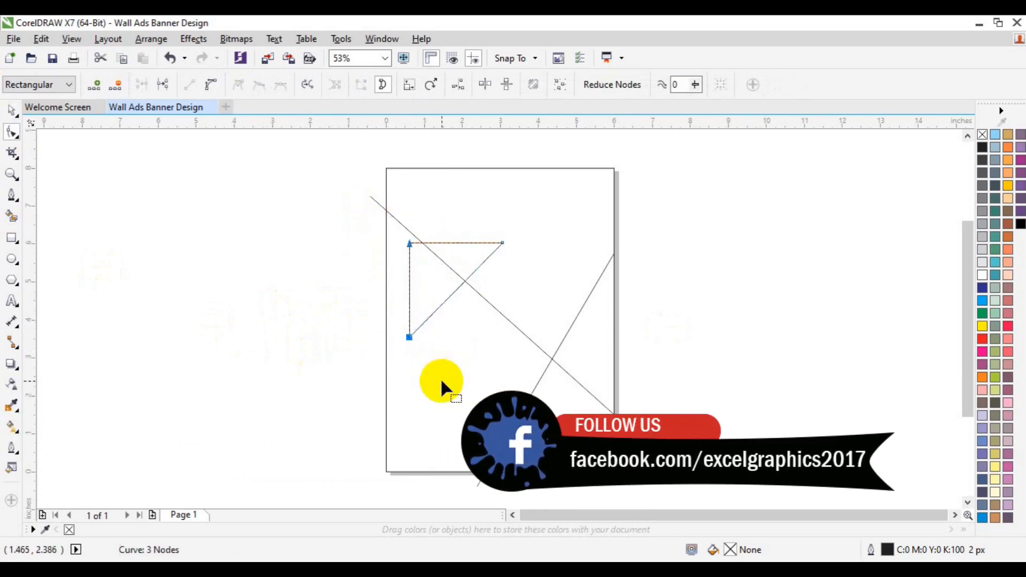
Undo the last node nudge and enlarge the triangle about its centre to about 2.74 by 2.86 inches
{"action": "key", "text": "ctrl+z"}
{"action": "key", "text": "space"}
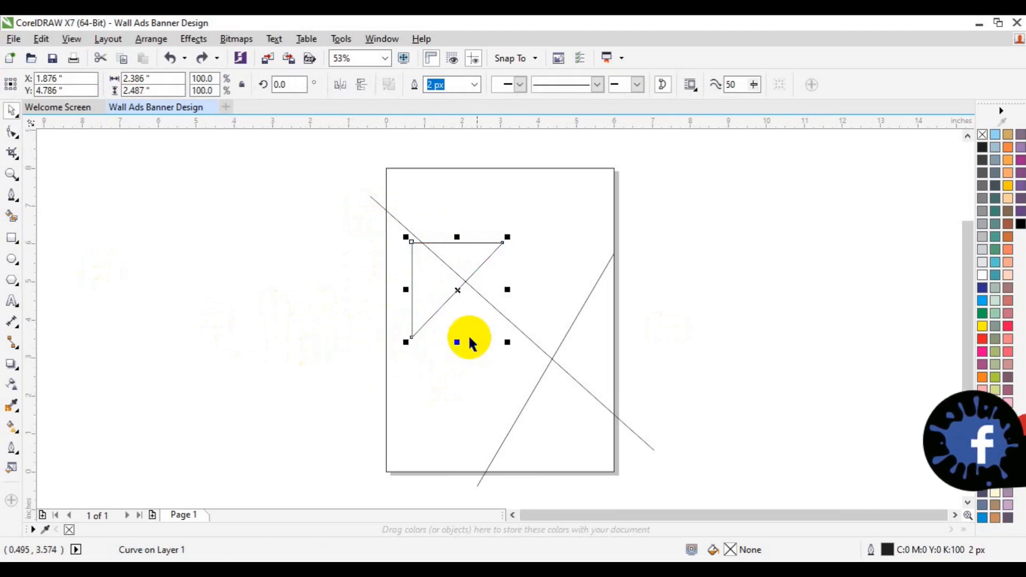
{"action": "left_click_drag", "start_coordinate": [510, 344], "coordinate": [517, 350]}
{"action": "left_click", "coordinate": [698, 367]}
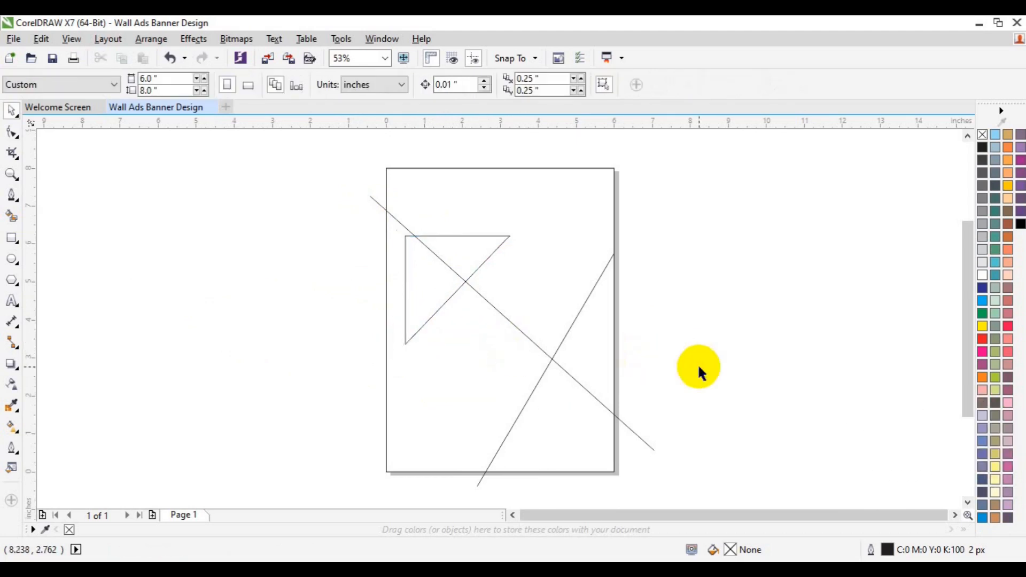
Fill both parts of the triangle, the lower-left area and the two areas along the right page edge black with Smart Fill
{"action": "left_click", "coordinate": [18, 221]}
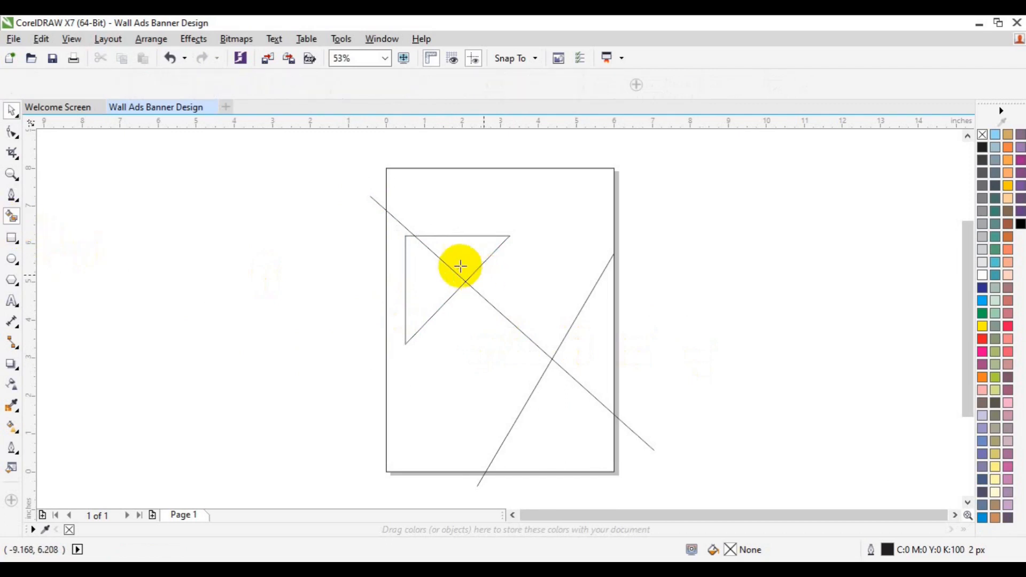
{"action": "left_click", "coordinate": [458, 270]}
{"action": "left_click", "coordinate": [438, 274]}
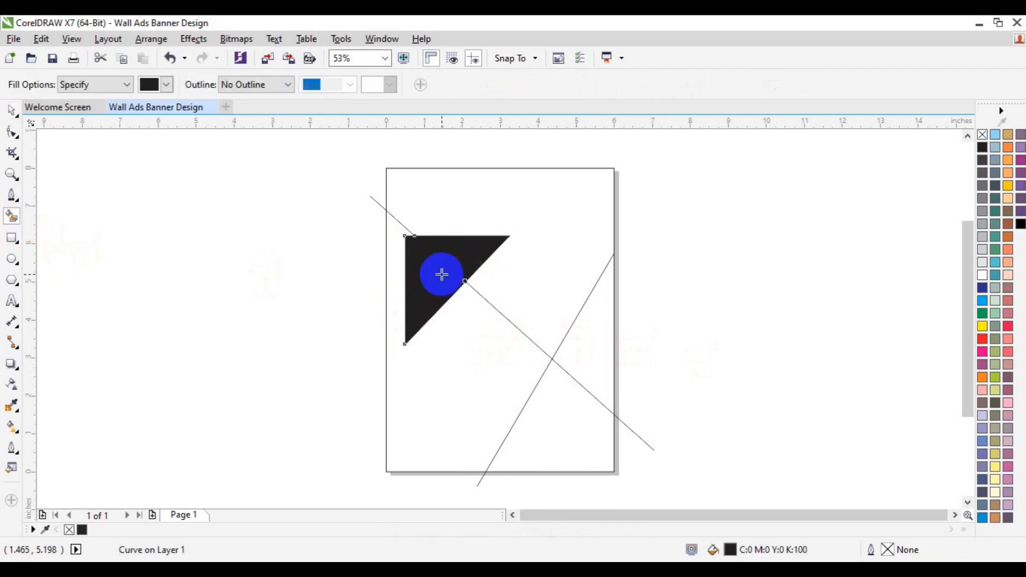
{"action": "left_click", "coordinate": [459, 389]}
{"action": "left_click", "coordinate": [583, 355]}
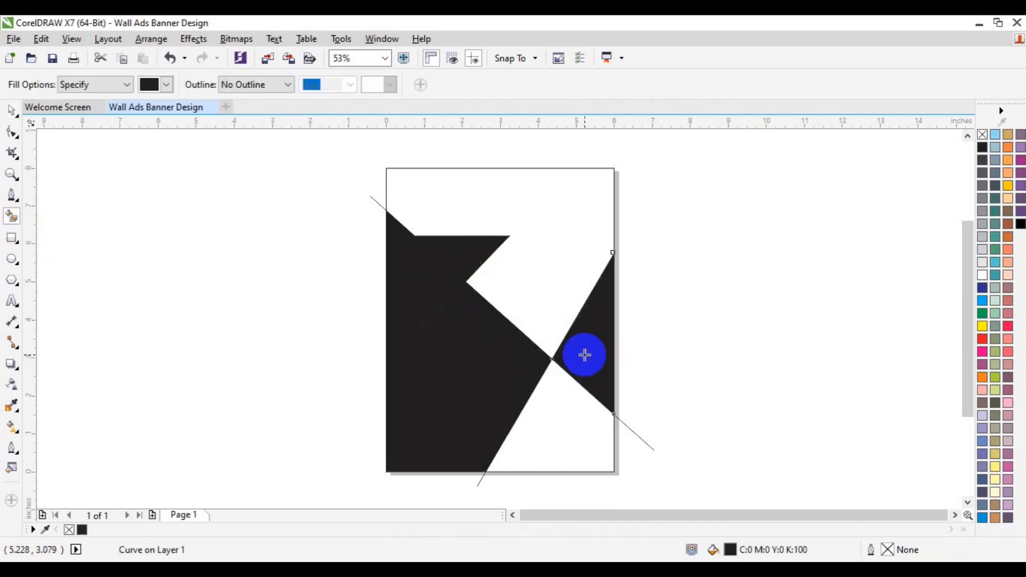
{"action": "left_click", "coordinate": [554, 430]}
Merge the two black shapes along the page's right edge into one and recolour the large lower-left shape light gray
{"action": "key", "text": "space"}
{"action": "left_click", "coordinate": [601, 339], "text": "shift"}
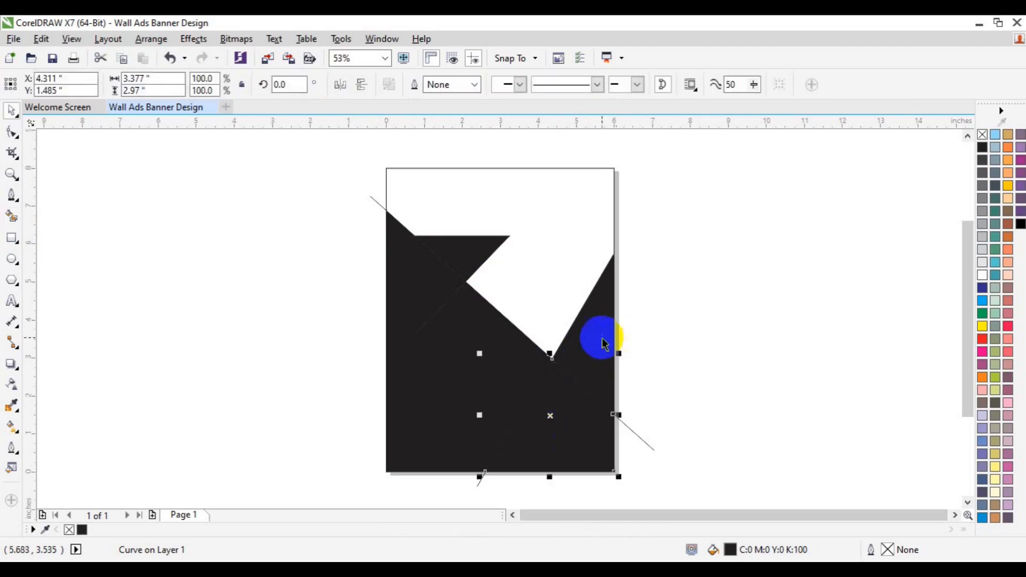
{"action": "left_click", "coordinate": [398, 86]}
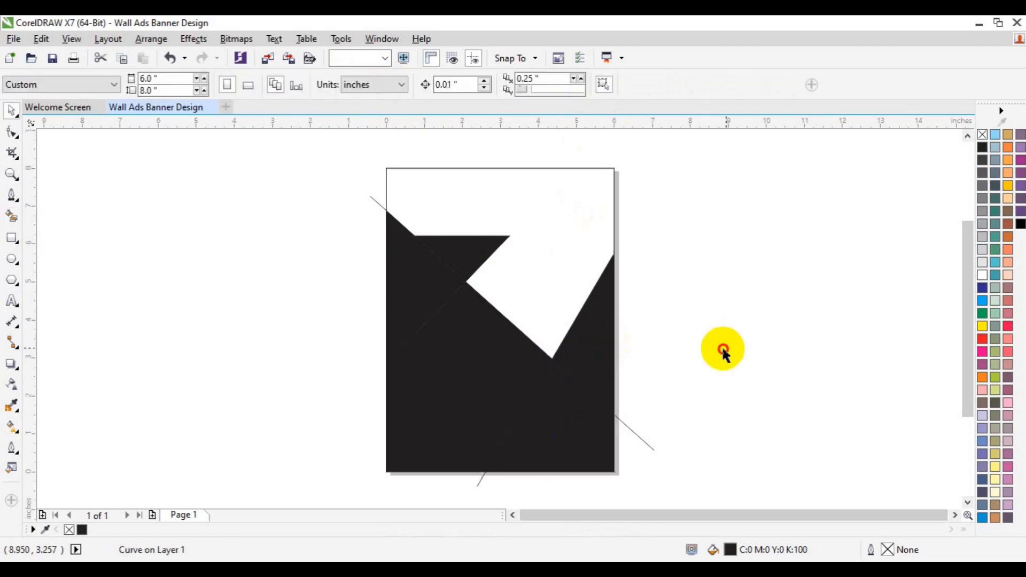
{"action": "left_click", "coordinate": [487, 380]}
{"action": "left_click", "coordinate": [982, 262]}
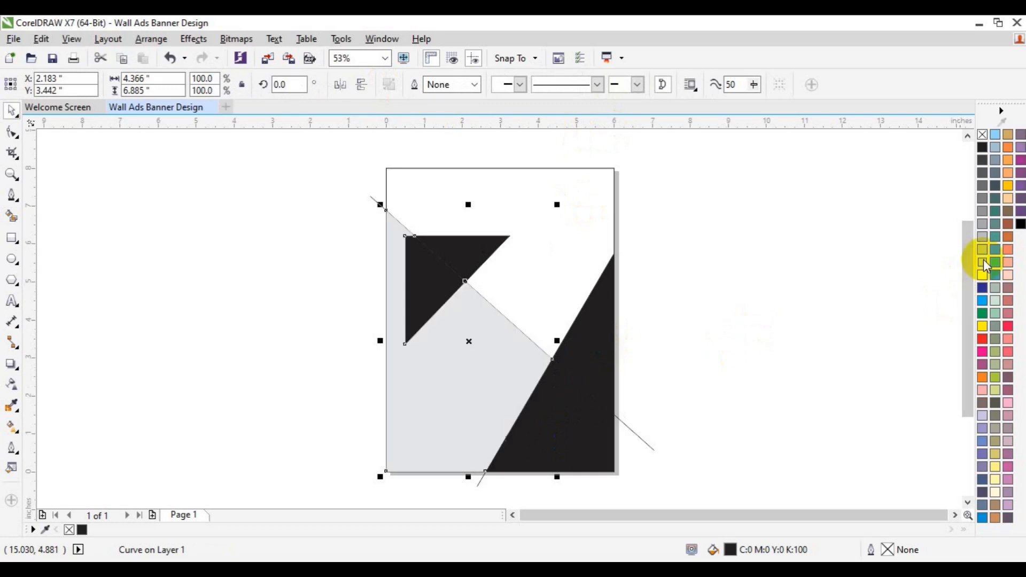
Weld the two black parts of the upper-left triangle into one shape
{"action": "left_click", "coordinate": [491, 268]}
{"action": "left_click", "coordinate": [476, 264]}
{"action": "left_click", "coordinate": [430, 297], "text": "shift"}
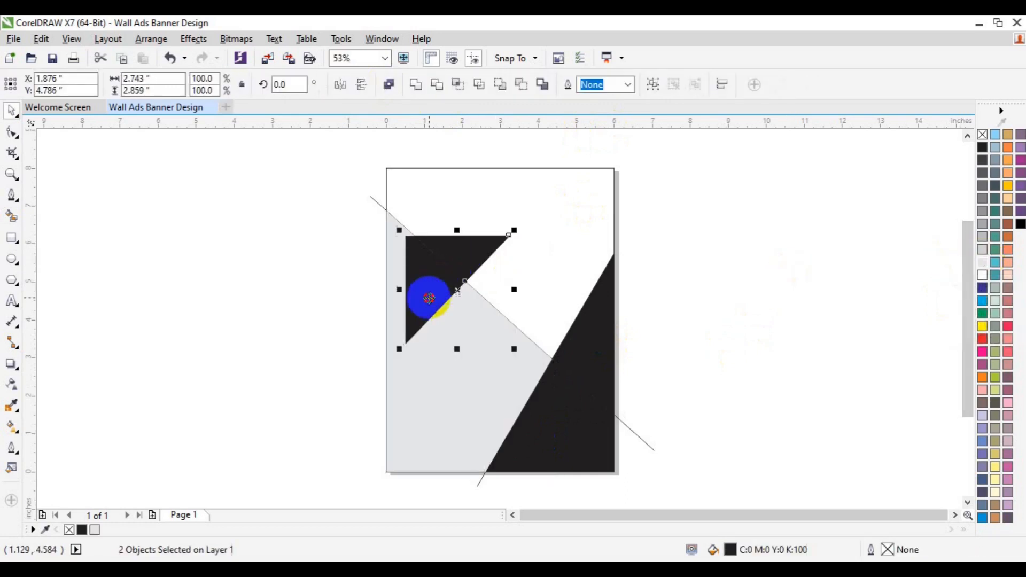
{"action": "left_click", "coordinate": [416, 92]}
{"action": "left_click", "coordinate": [690, 302]}
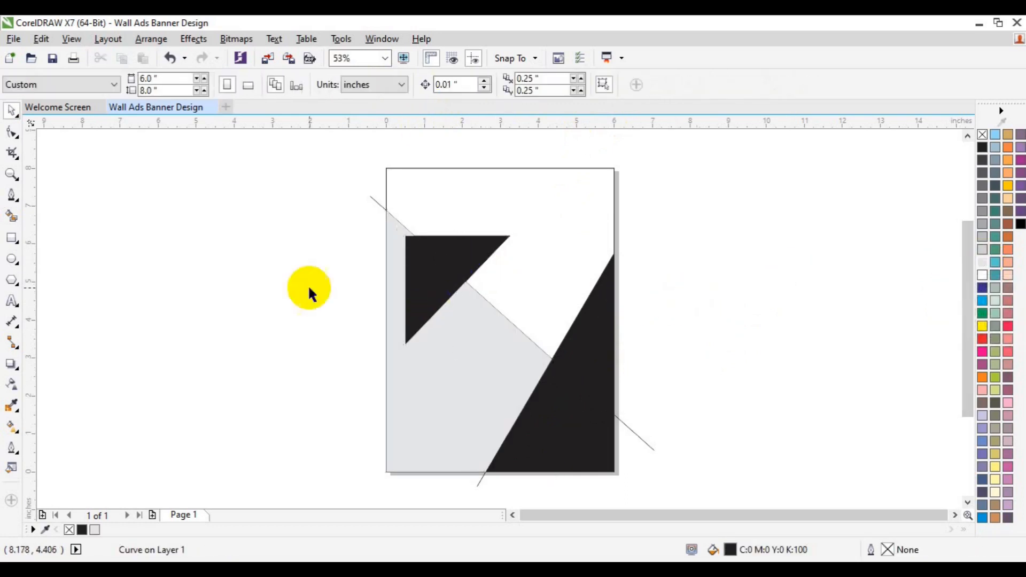
Create a shape from the white upper page area with Smart Fill and colour it dark blue
{"action": "left_click", "coordinate": [12, 217]}
{"action": "left_click", "coordinate": [478, 205]}
{"action": "key", "text": "space"}
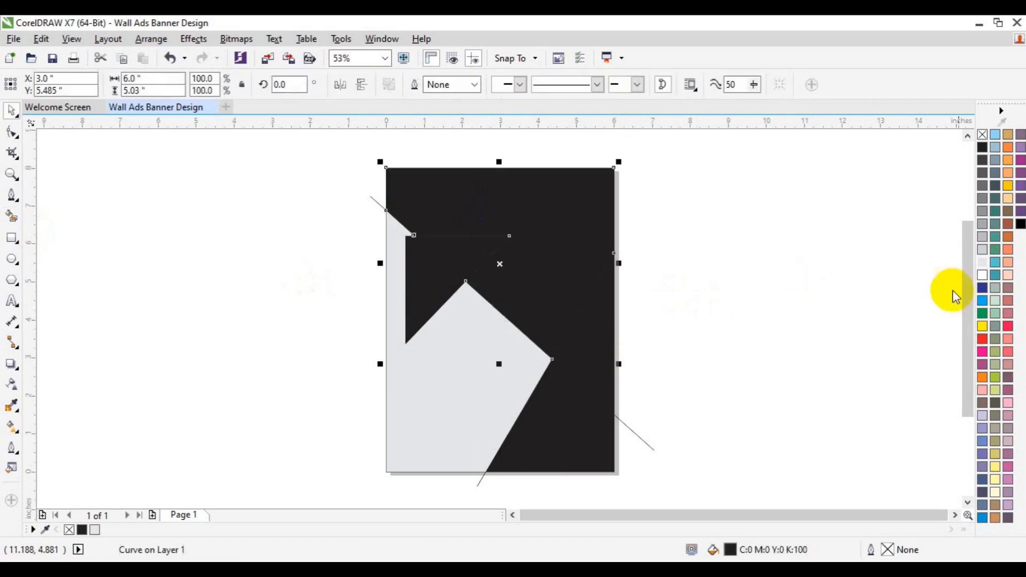
{"action": "left_click", "coordinate": [981, 288]}
Delete the two diagonal construction lines that extend beyond the page
{"action": "left_click", "coordinate": [644, 440]}
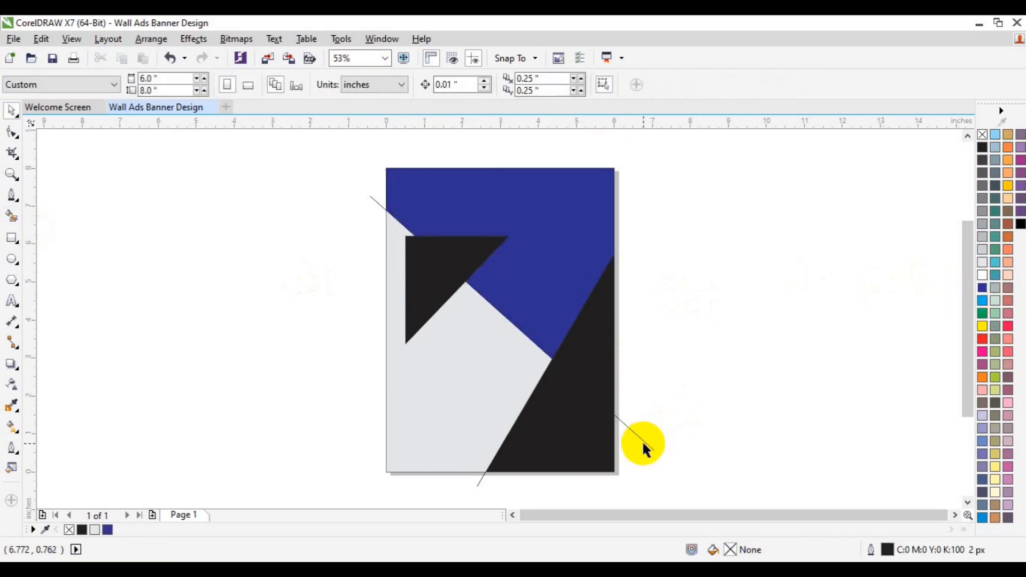
{"action": "key", "text": "Delete"}
{"action": "left_click", "coordinate": [481, 475]}
{"action": "key", "text": "Delete"}
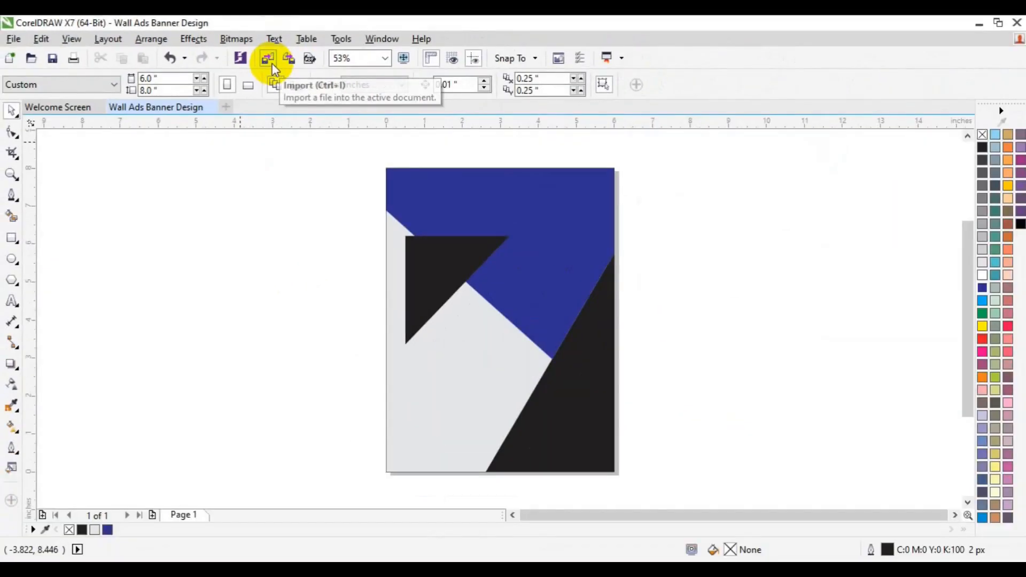
Import the gym picture 468785-PFZ4A9-205.jpg and place it across the page's upper part at about 7.57 by 5.04 inches
{"action": "left_click", "coordinate": [271, 63]}
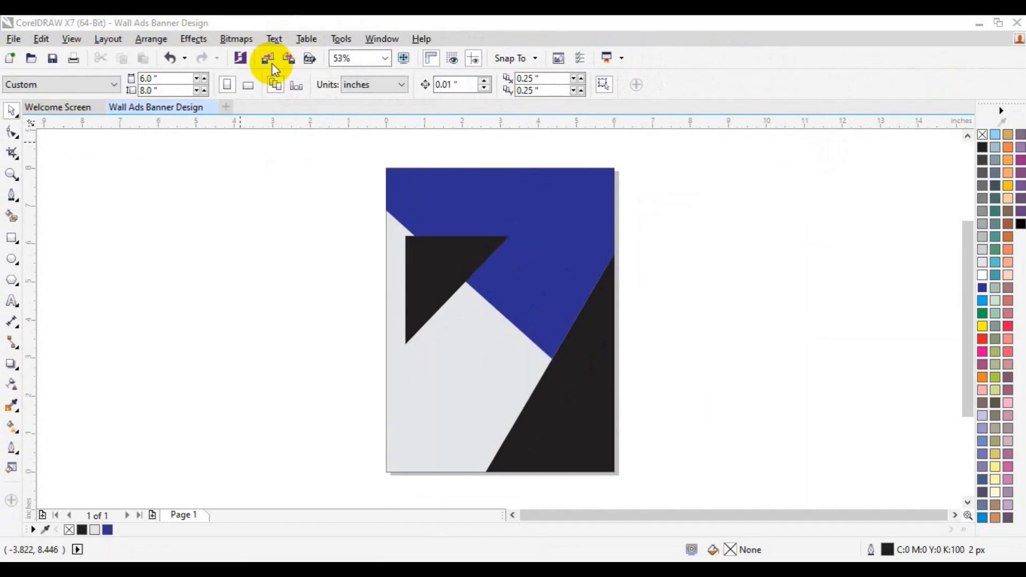
{"action": "scroll", "coordinate": [526, 357], "scroll_direction": "down", "scroll_amount": 5}
{"action": "scroll", "coordinate": [527, 357], "scroll_direction": "down", "scroll_amount": 2}
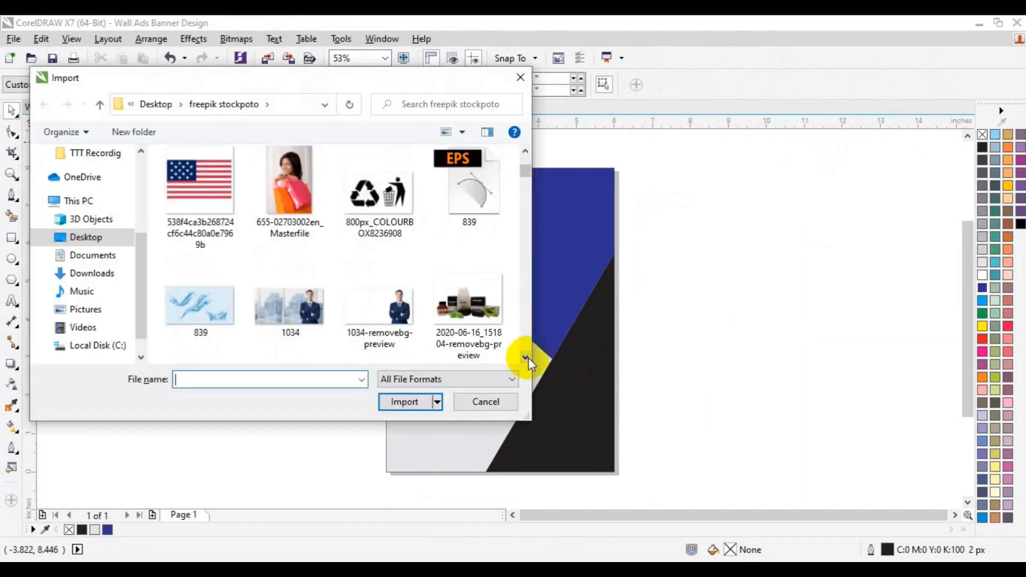
{"action": "scroll", "coordinate": [528, 357], "scroll_direction": "down", "scroll_amount": 3}
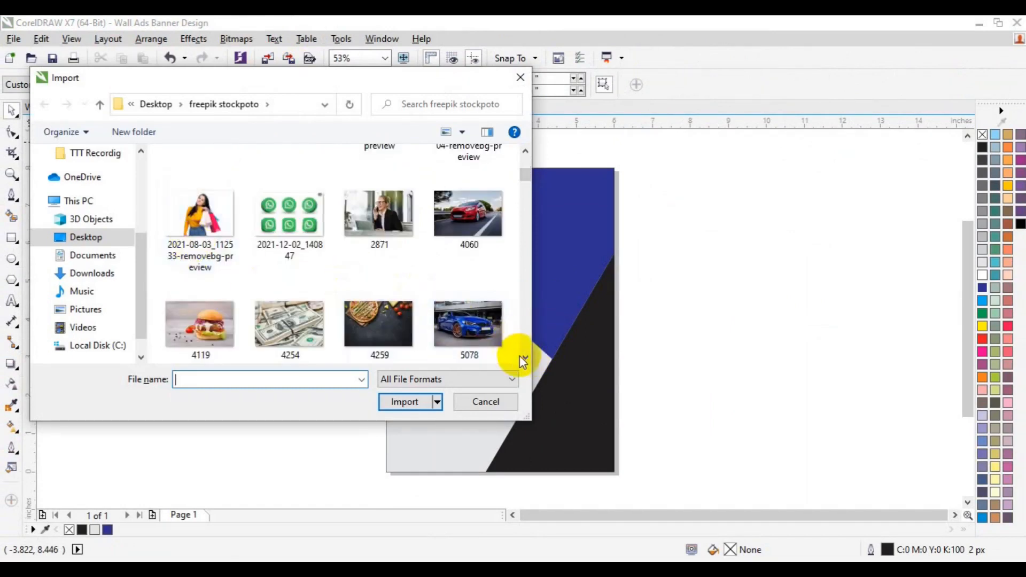
{"action": "left_click", "coordinate": [523, 358]}
{"action": "scroll", "coordinate": [523, 358], "scroll_direction": "down", "scroll_amount": 6}
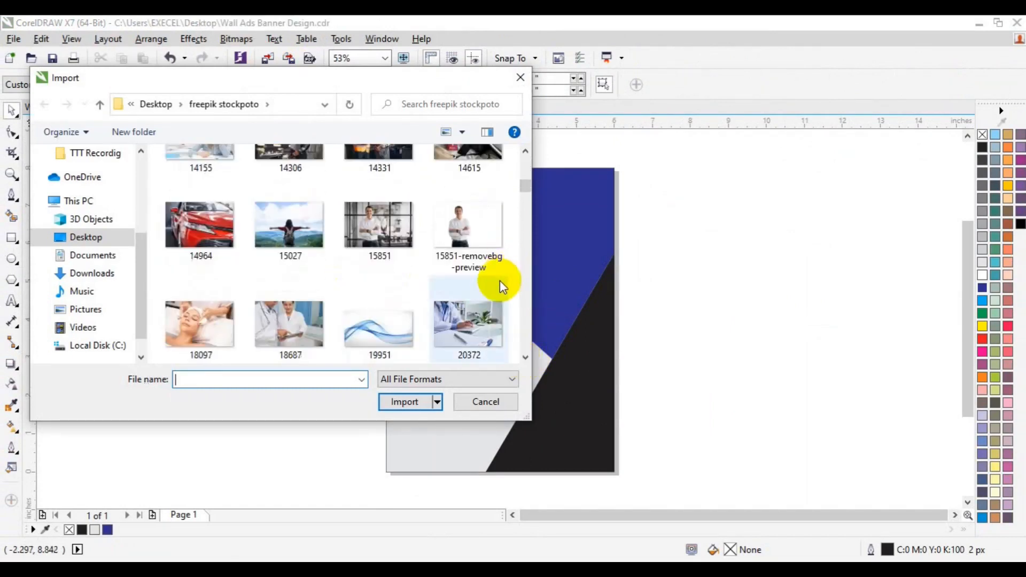
{"action": "scroll", "coordinate": [529, 361], "scroll_direction": "down", "scroll_amount": 10}
{"action": "left_click", "coordinate": [199, 227]}
{"action": "left_click", "coordinate": [384, 405]}
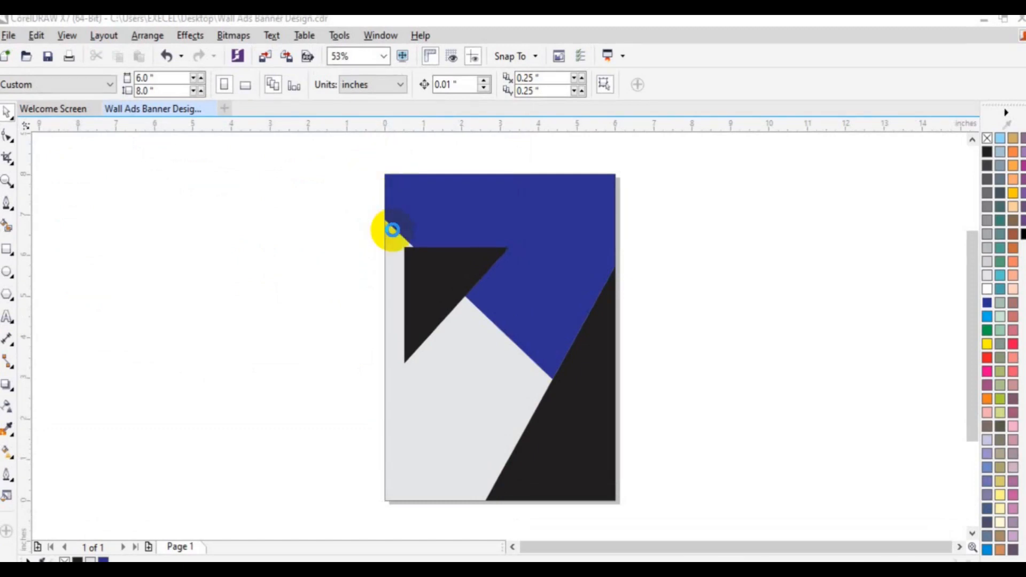
{"action": "left_click_drag", "start_coordinate": [383, 166], "coordinate": [683, 359]}
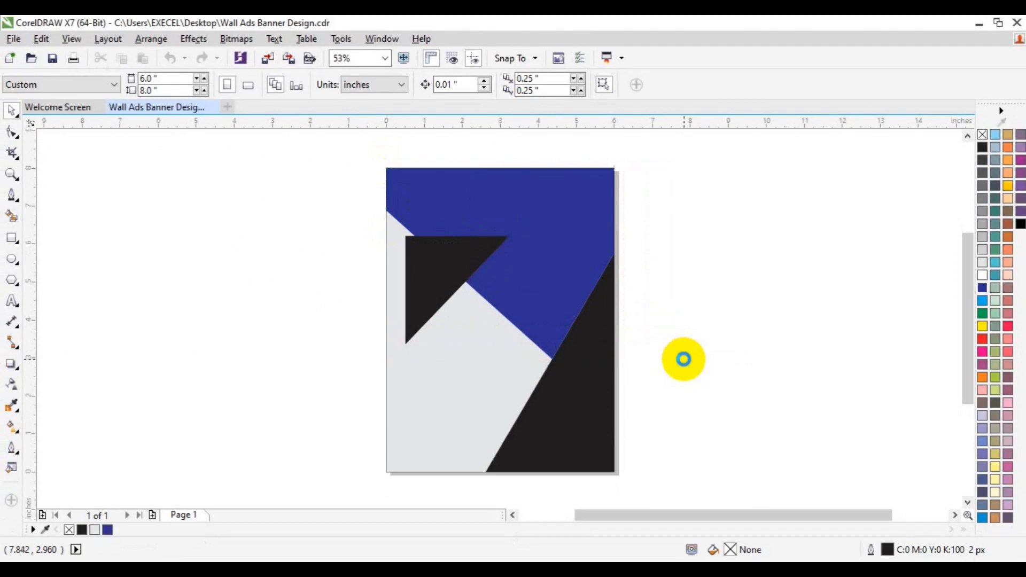
Mirror the imported gym picture horizontally, keeping it upright
{"action": "left_click", "coordinate": [362, 86]}
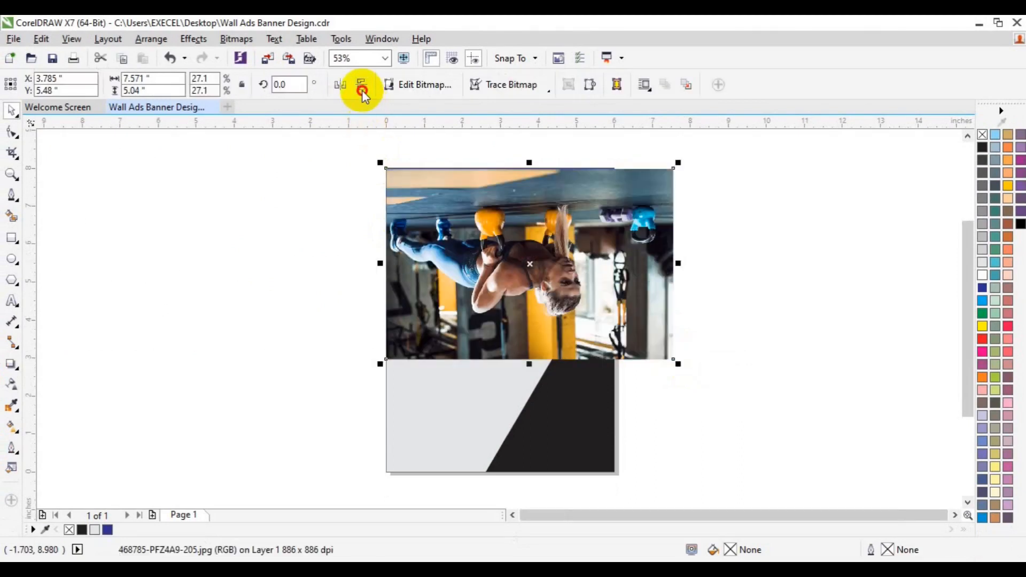
{"action": "left_click", "coordinate": [347, 86]}
{"action": "left_click", "coordinate": [361, 86]}
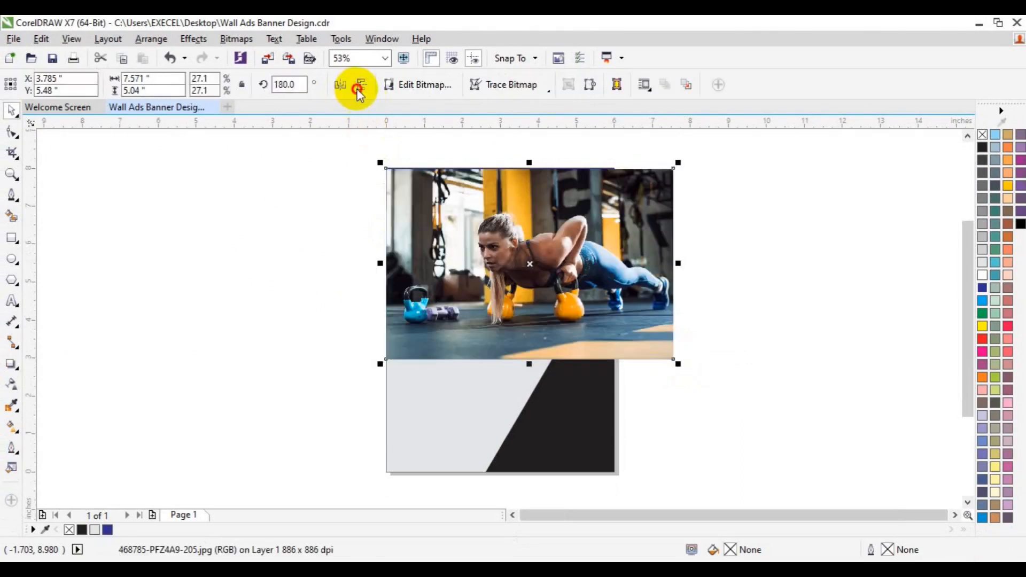
Send the gym picture behind all the shapes and remove the fill from the dark blue shape
{"action": "right_click", "coordinate": [560, 244]}
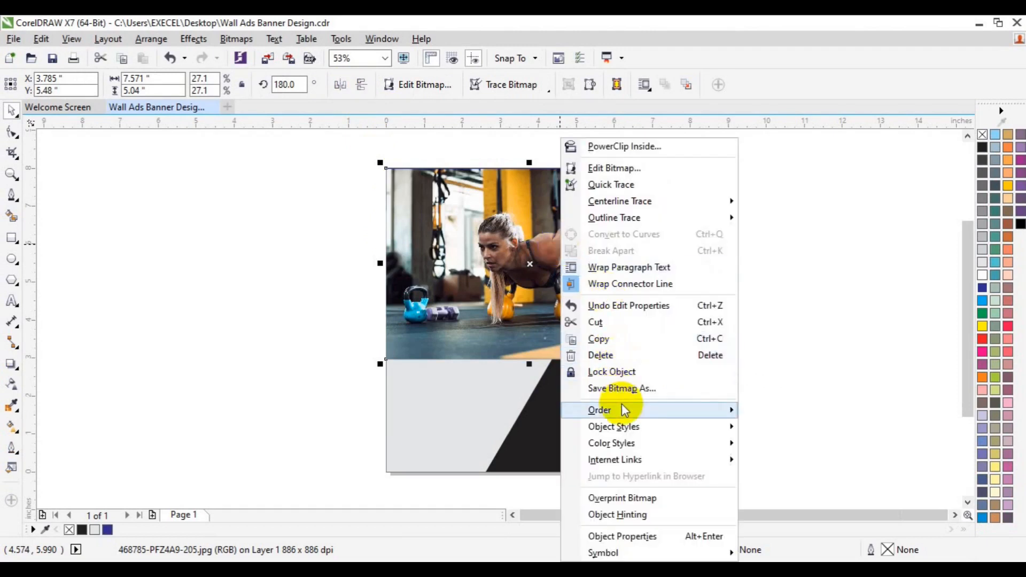
{"action": "mouse_move", "coordinate": [593, 409]}
{"action": "left_click", "coordinate": [790, 460]}
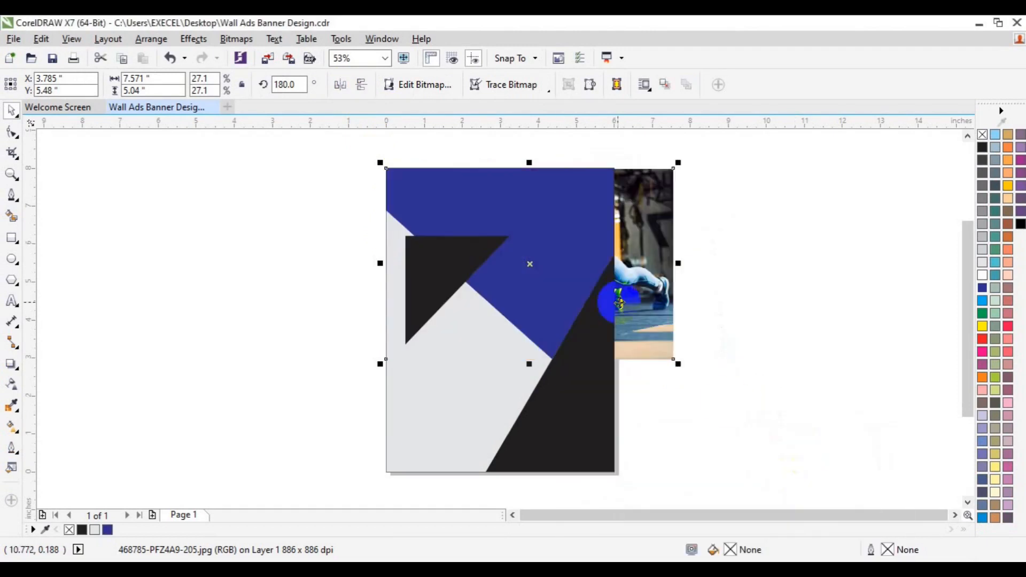
{"action": "left_click", "coordinate": [584, 251]}
{"action": "left_click", "coordinate": [983, 135]}
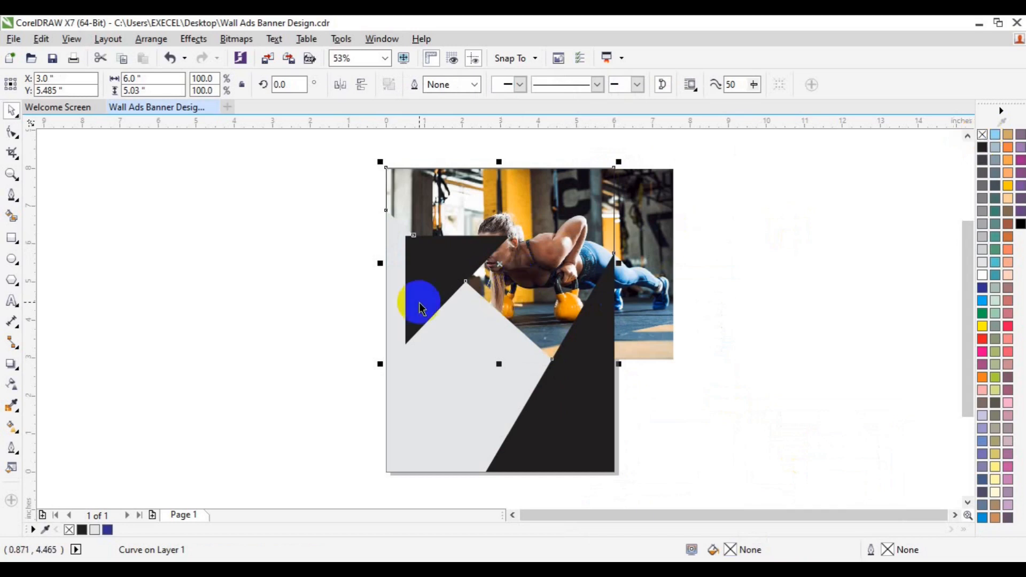
Move the black triangle off the page into the empty area left of it
{"action": "left_click", "coordinate": [420, 304]}
{"action": "left_click_drag", "start_coordinate": [420, 303], "coordinate": [211, 320]}
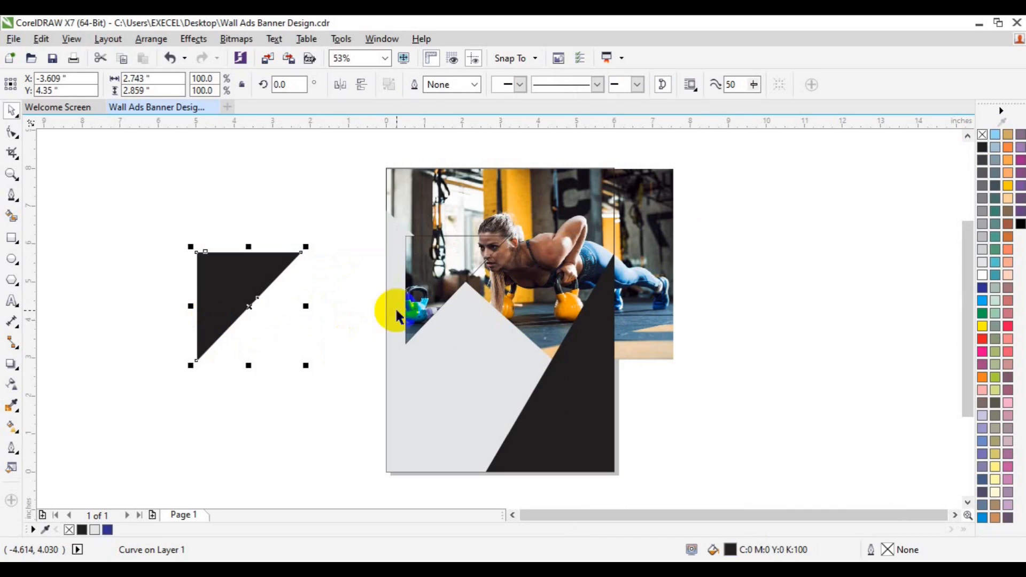
{"action": "key", "text": "Escape"}
Delete the notch nodes from the light gray shape to straighten its slanted upper edge
{"action": "left_click", "coordinate": [458, 338]}
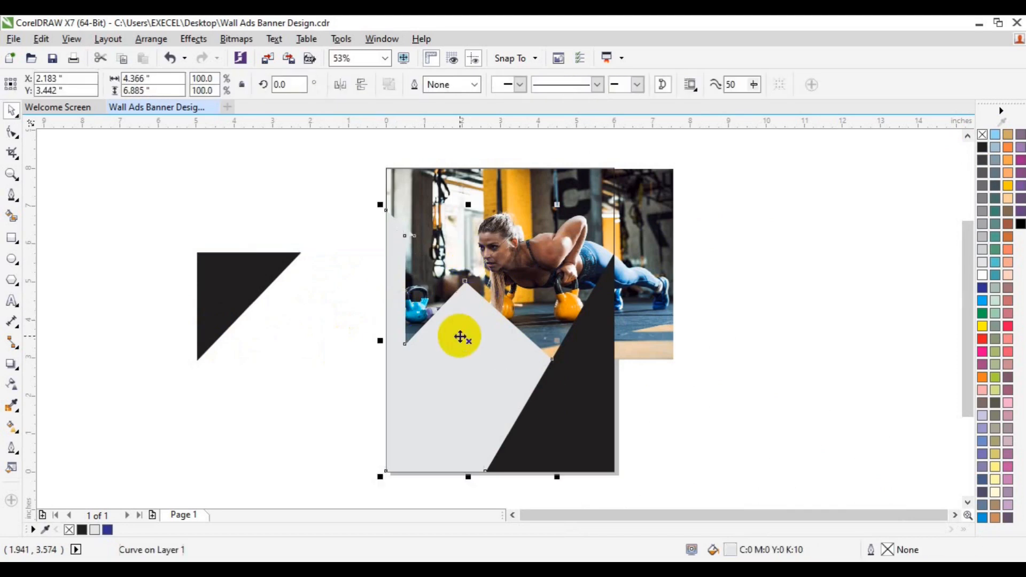
{"action": "left_click", "coordinate": [12, 131]}
{"action": "key", "text": "Delete"}
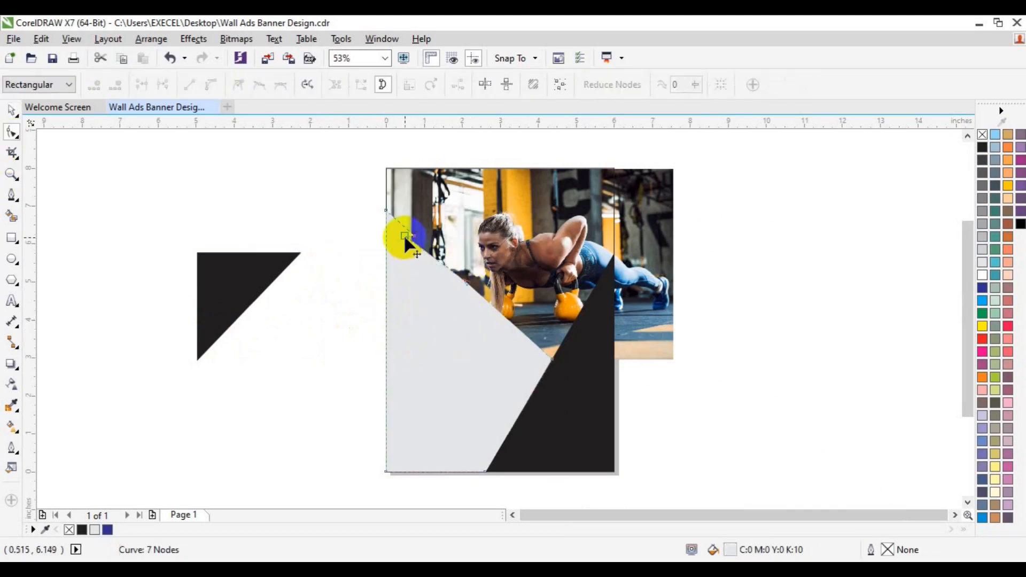
{"action": "key", "text": "space"}
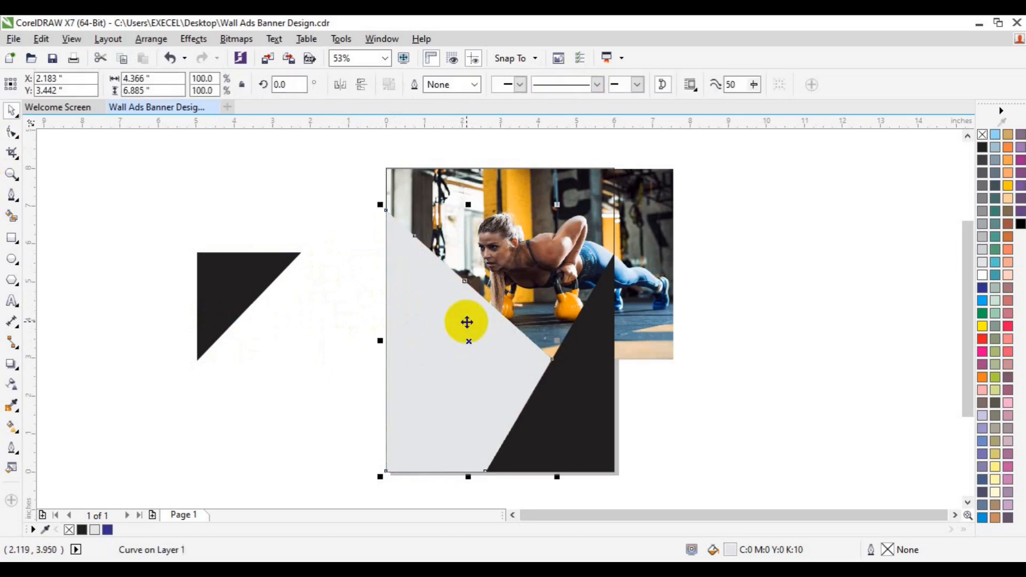
{"action": "left_click", "coordinate": [12, 132]}
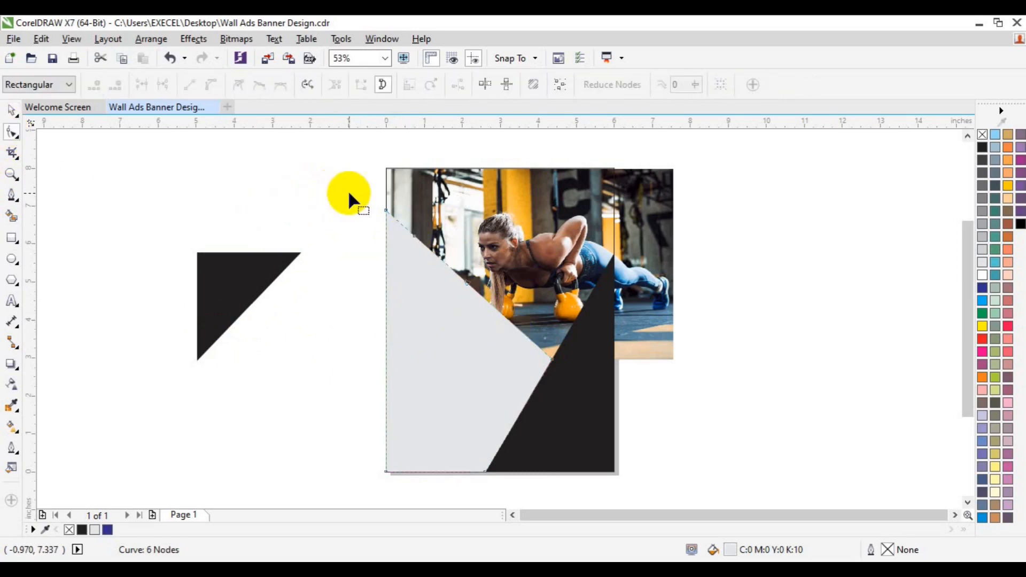
{"action": "left_click", "coordinate": [552, 366]}
{"action": "key", "text": "Delete"}
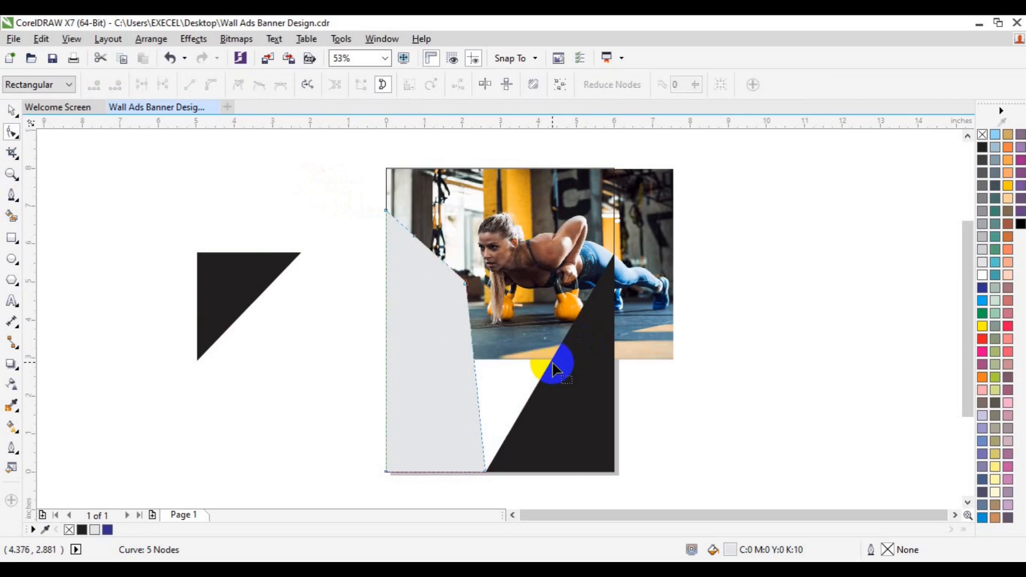
{"action": "key", "text": "ctrl+z"}
Lower the nodes along the light gray shape's slanted upper edge by about 0.35 inch
{"action": "left_click_drag", "start_coordinate": [359, 196], "coordinate": [624, 368]}
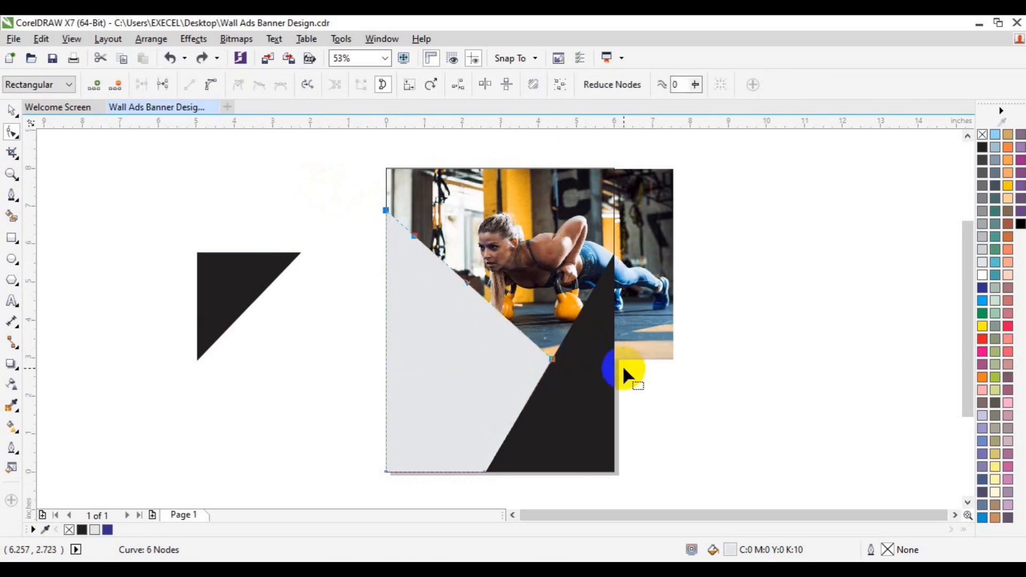
{"action": "key", "text": "Down"}
{"action": "key", "text": "Down"}
{"action": "key", "text": "Down"}
{"action": "key", "text": "Down"}
{"action": "key", "text": "Down"}
{"action": "key", "text": "Down"}
{"action": "key", "text": "Down"}
{"action": "key", "text": "Down"}
{"action": "key", "text": "Down"}
{"action": "key", "text": "Down"}
{"action": "key", "text": "Down"}
{"action": "key", "text": "Down"}
{"action": "key", "text": "Down"}
{"action": "key", "text": "Down"}
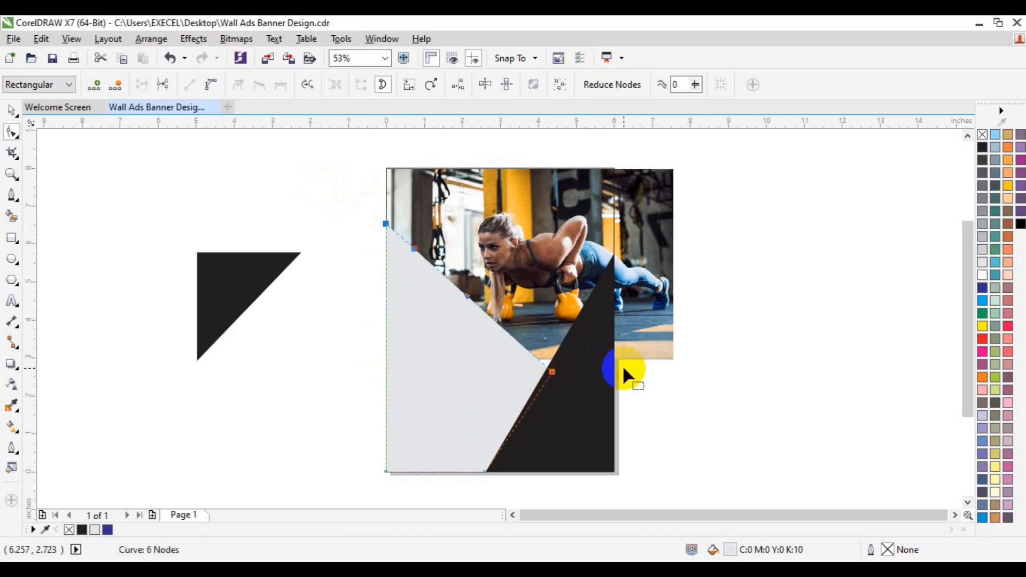
{"action": "key", "text": "space"}
Move the black triangle back onto the page's upper-left area and bring it in front of the light gray shape
{"action": "left_click", "coordinate": [241, 289]}
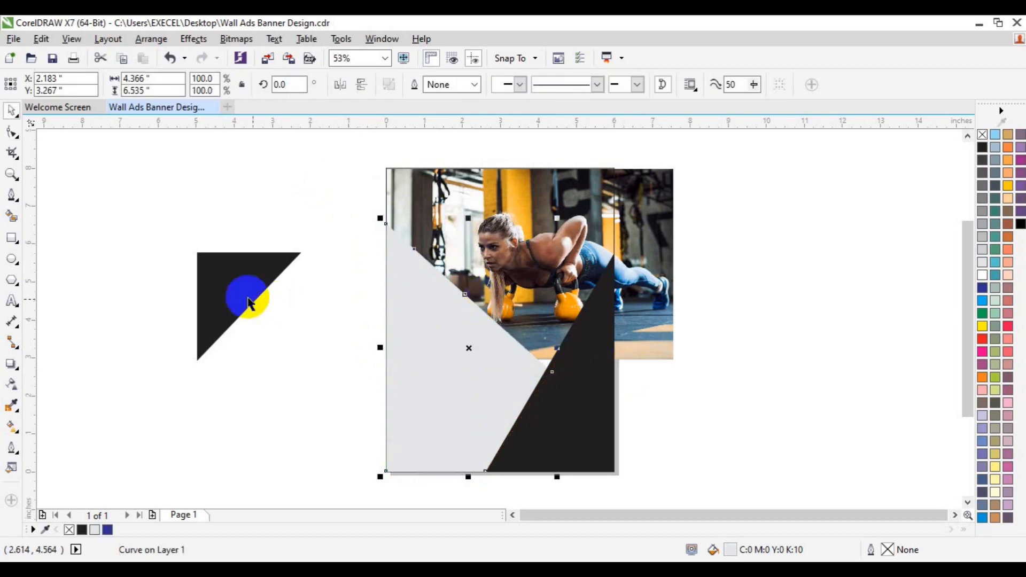
{"action": "left_click_drag", "start_coordinate": [241, 289], "coordinate": [461, 254]}
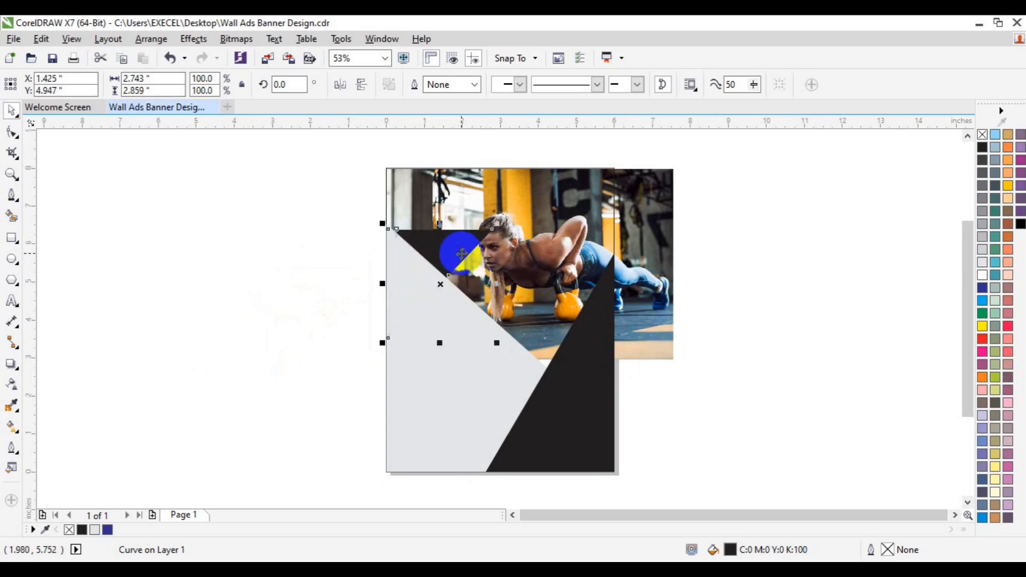
{"action": "left_click", "coordinate": [535, 275]}
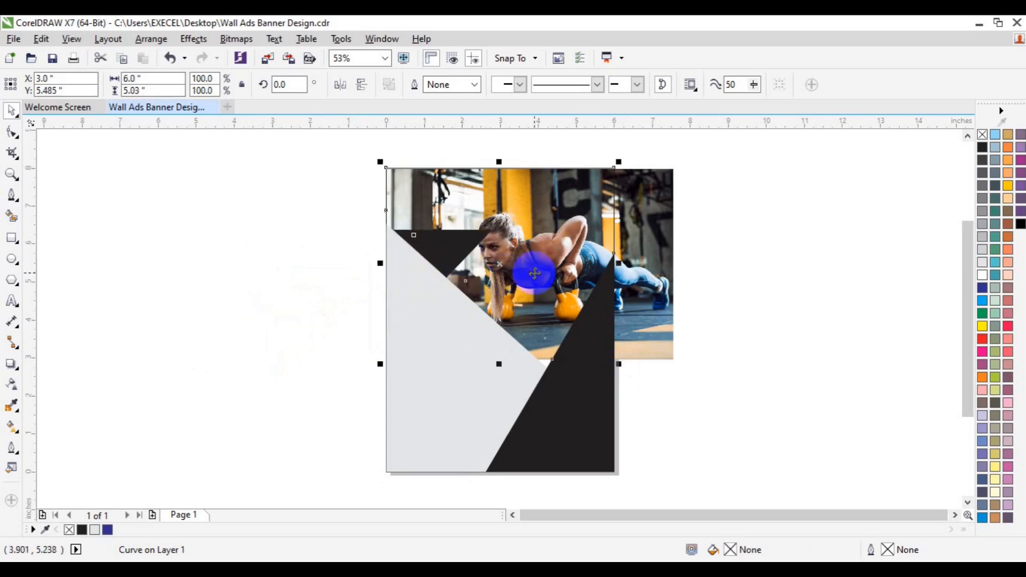
{"action": "left_click", "coordinate": [744, 235]}
{"action": "left_click", "coordinate": [431, 238]}
{"action": "right_click", "coordinate": [443, 251]}
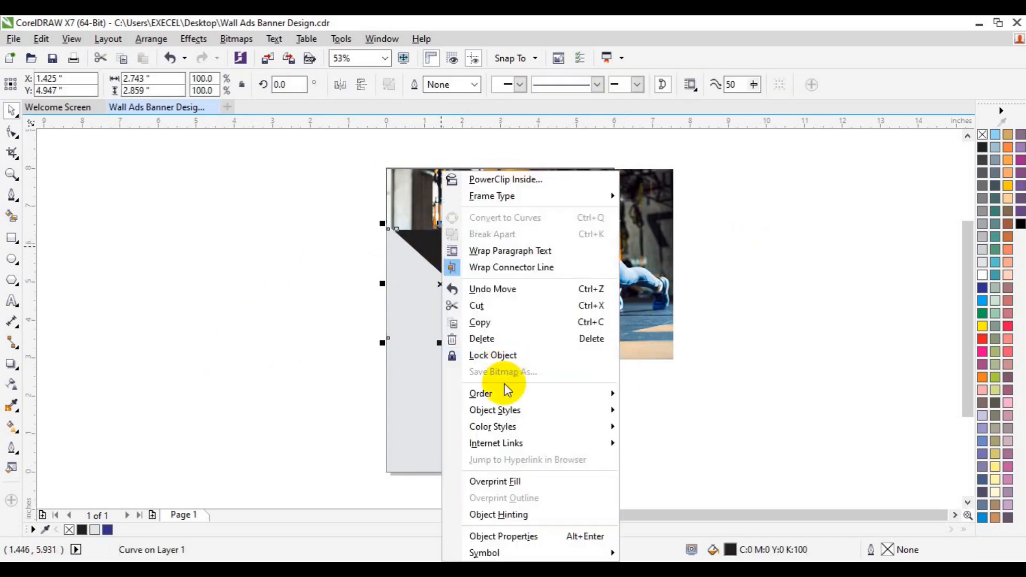
{"action": "mouse_move", "coordinate": [505, 393]}
{"action": "left_click", "coordinate": [668, 394]}
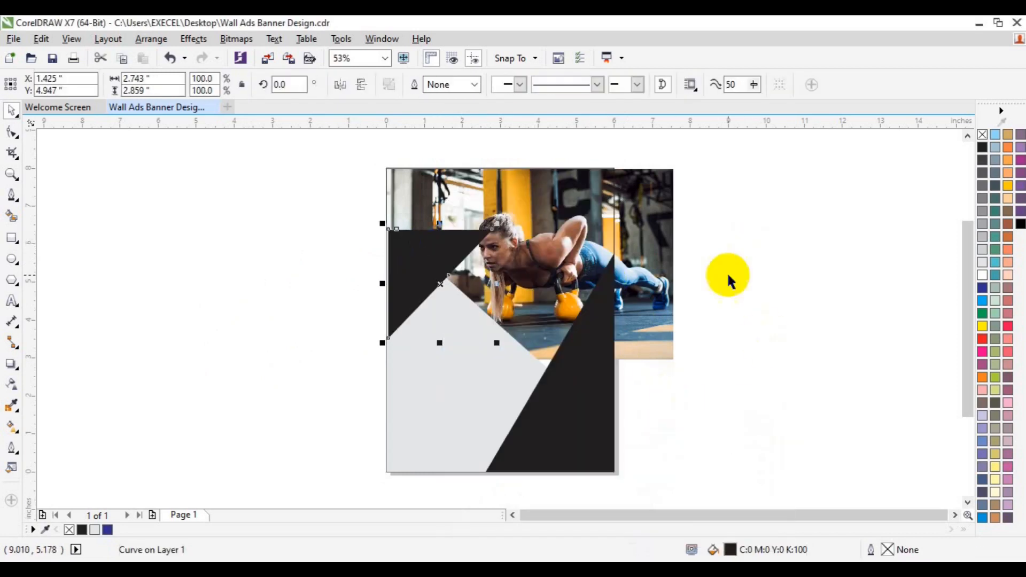
Nudge the unfilled upper shape and the gym picture slightly downward
{"action": "left_click", "coordinate": [519, 237]}
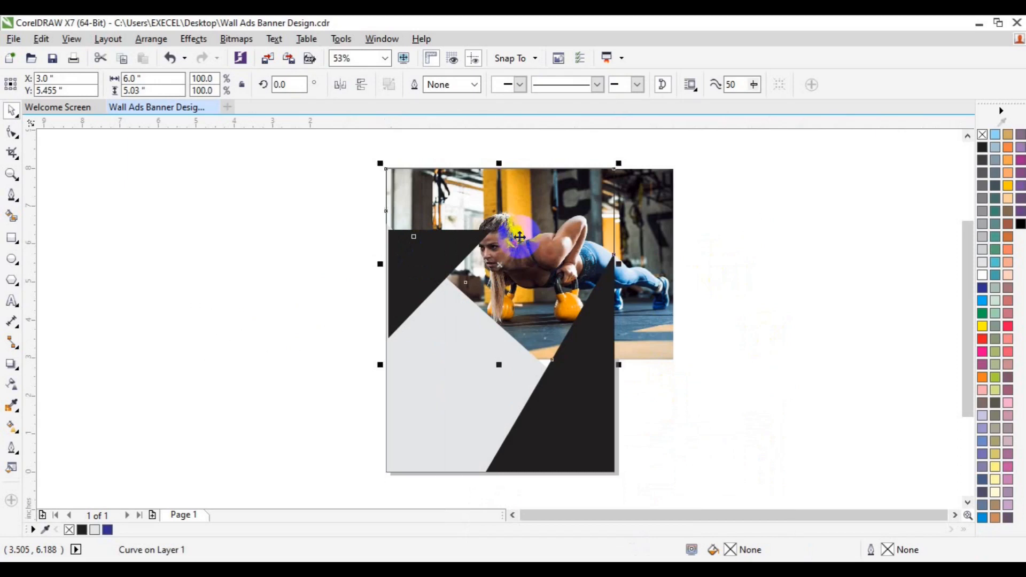
{"action": "left_click_drag", "start_coordinate": [519, 236], "coordinate": [519, 238]}
{"action": "left_click", "coordinate": [659, 255]}
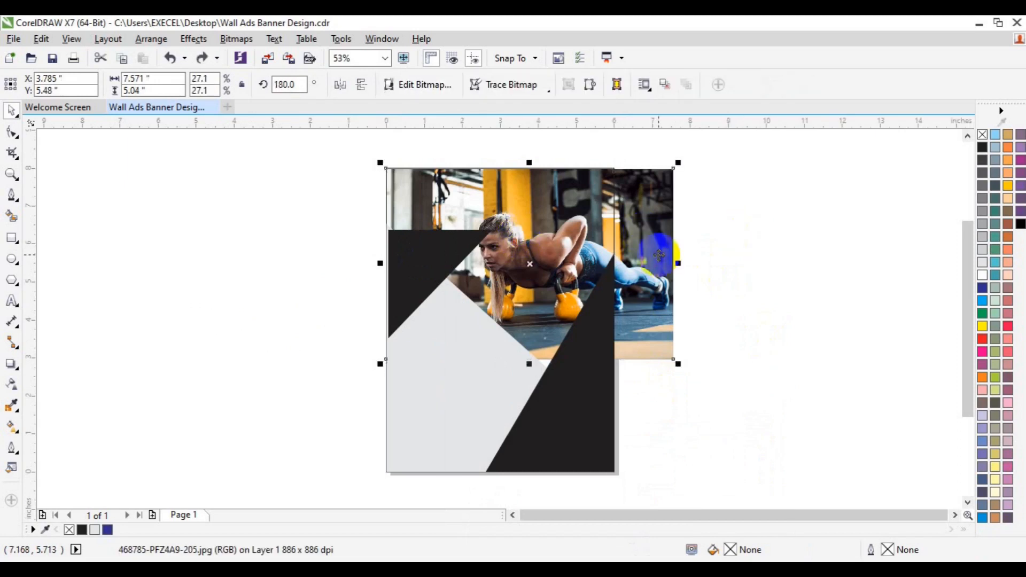
{"action": "left_click_drag", "start_coordinate": [657, 255], "coordinate": [659, 256]}
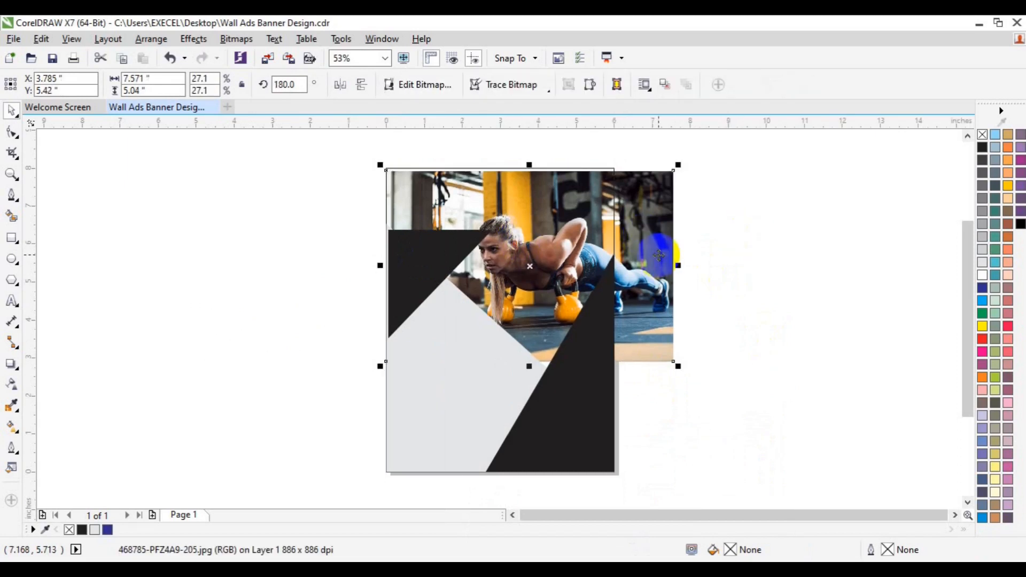
Shrink the black triangle to about 2.34 by 2.44 inches and move it up near the page's upper-left corner
{"action": "left_click", "coordinate": [425, 252]}
{"action": "left_click", "coordinate": [426, 253]}
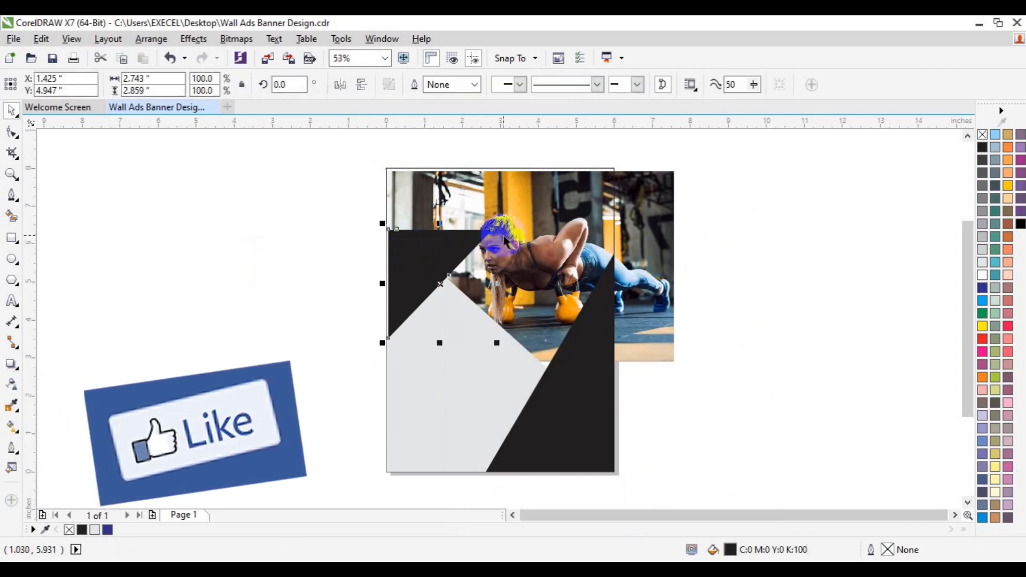
{"action": "left_click_drag", "start_coordinate": [499, 225], "coordinate": [490, 235]}
{"action": "left_click_drag", "start_coordinate": [435, 256], "coordinate": [443, 215]}
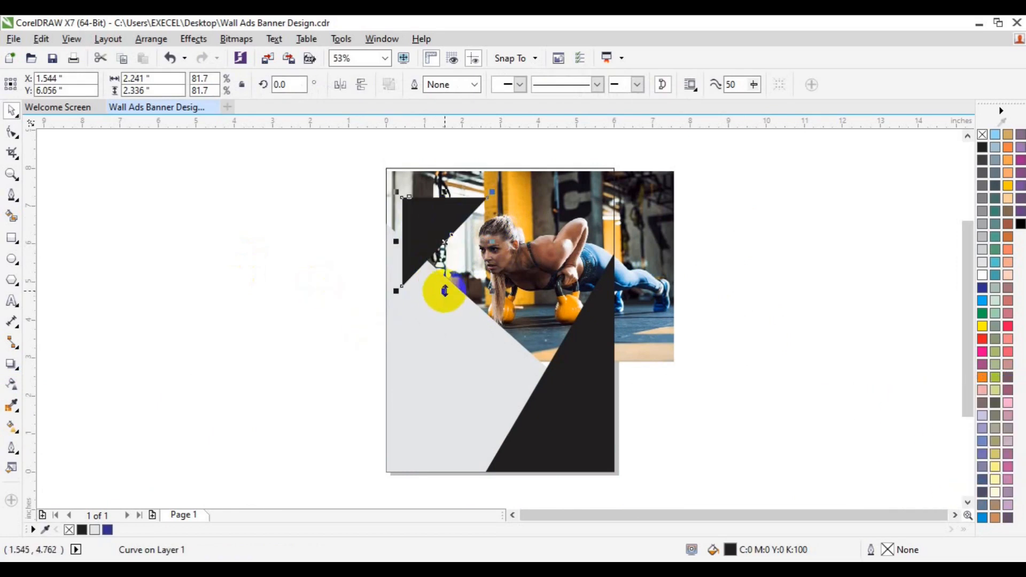
{"action": "left_click_drag", "start_coordinate": [496, 192], "coordinate": [494, 191]}
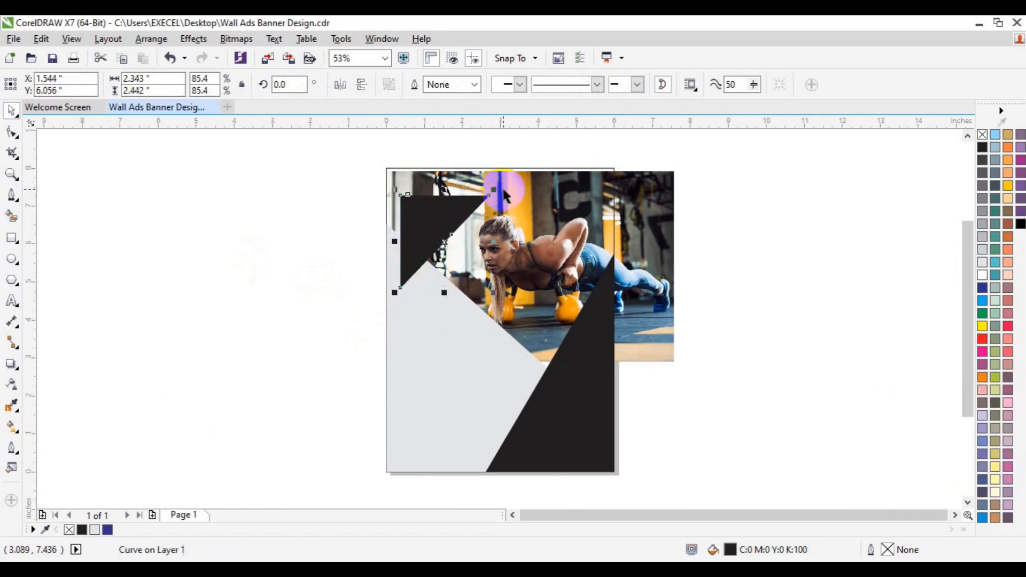
Move the gym picture off the page into the empty area left of it
{"action": "left_click", "coordinate": [661, 245]}
{"action": "mouse_move", "coordinate": [662, 245]}
{"action": "left_mouse_down"}
{"action": "mouse_move", "coordinate": [671, 352]}
{"action": "mouse_move", "coordinate": [657, 230]}
{"action": "mouse_move", "coordinate": [669, 232]}
{"action": "left_mouse_up"}
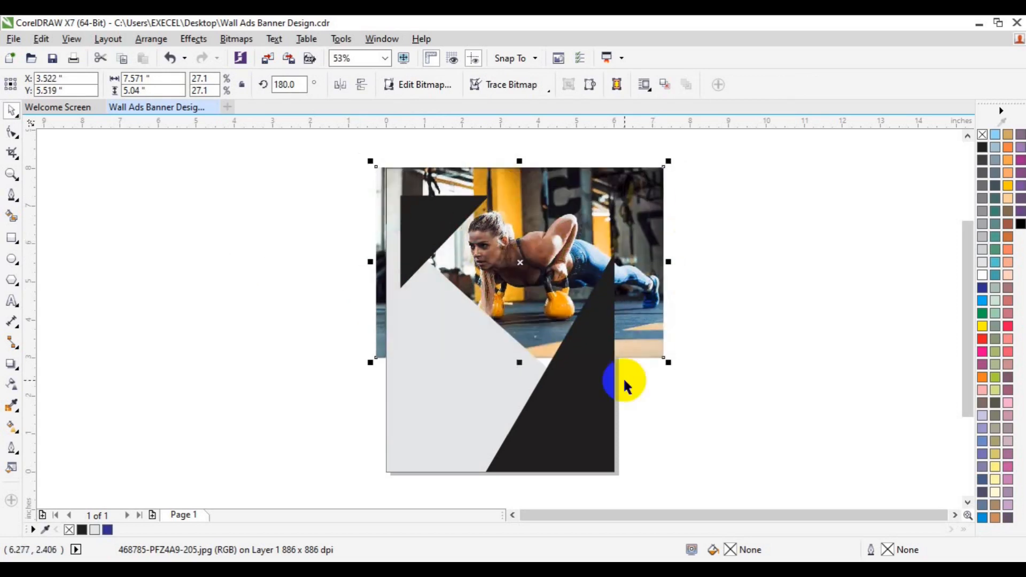
{"action": "left_click_drag", "start_coordinate": [662, 308], "coordinate": [332, 322]}
Fill the unfilled upper shape with 50% black and delete the notch node at its right tip
{"action": "left_click", "coordinate": [514, 256]}
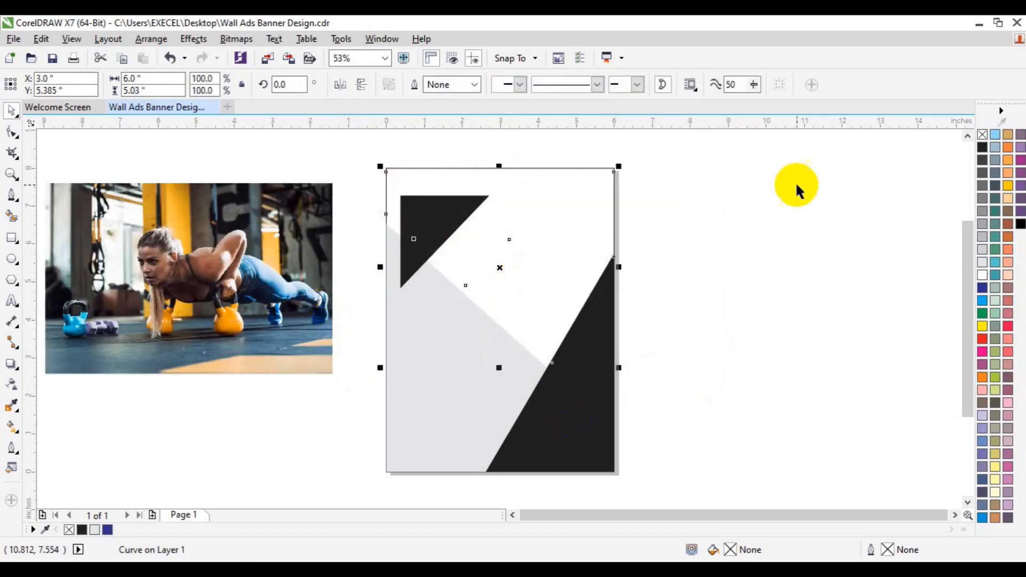
{"action": "left_click", "coordinate": [981, 210]}
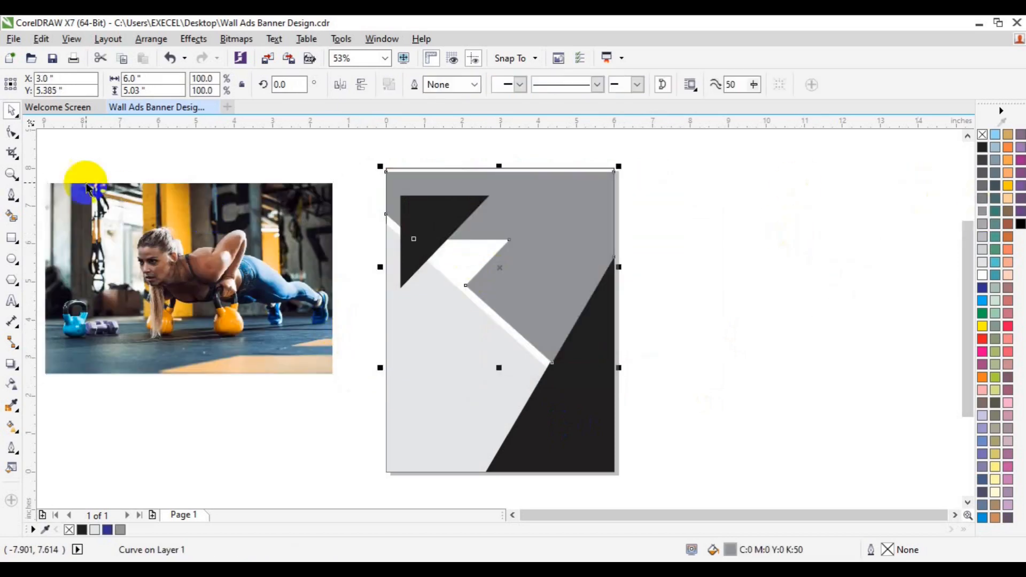
{"action": "left_click", "coordinate": [12, 132]}
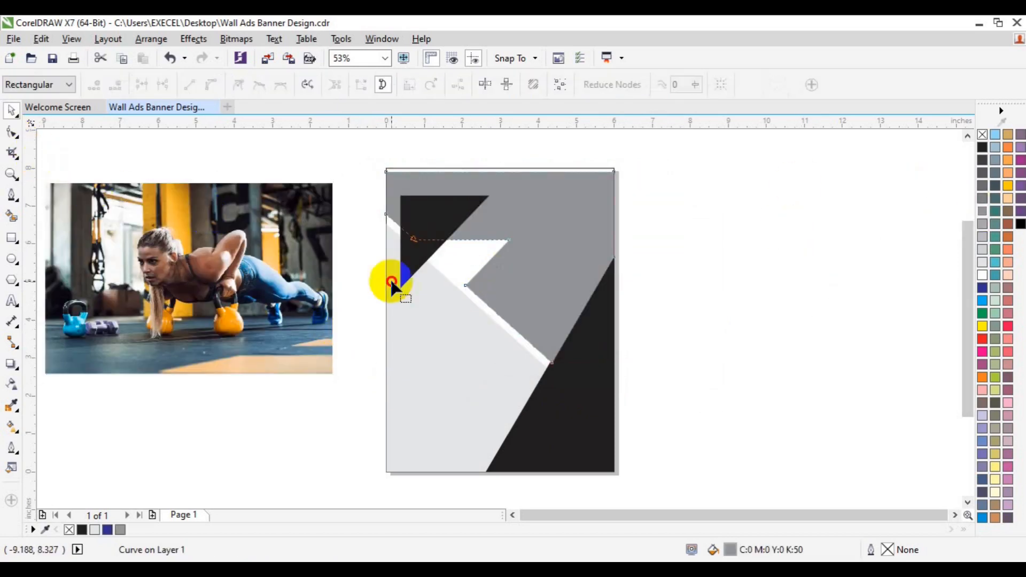
{"action": "double_click", "coordinate": [508, 240]}
{"action": "key", "text": "space"}
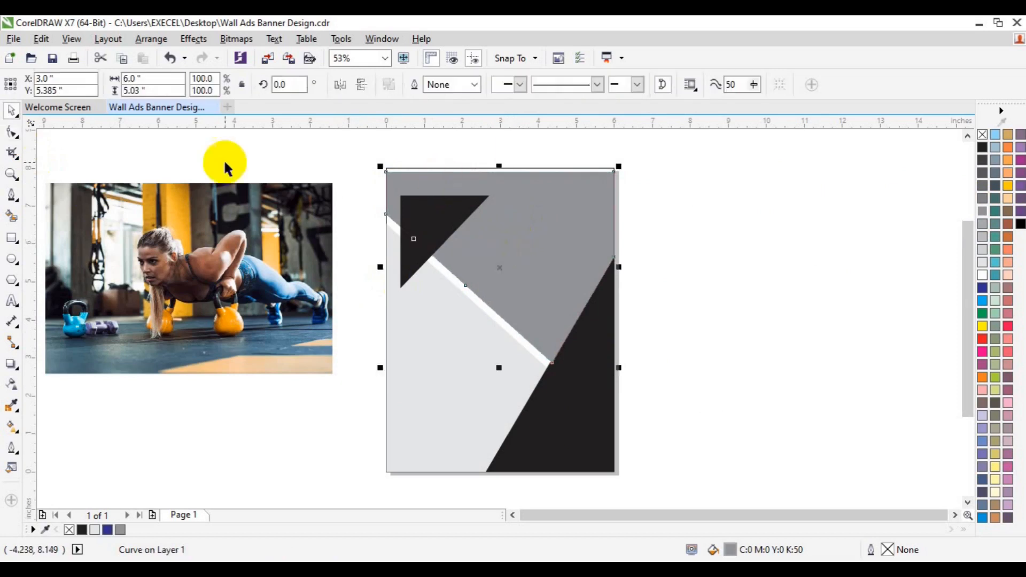
Select the two upper nodes of the grey shape and nudge them up to the page's top edge
{"action": "left_click", "coordinate": [11, 132]}
{"action": "left_click_drag", "start_coordinate": [348, 150], "coordinate": [629, 201]}
{"action": "key", "text": "Up"}
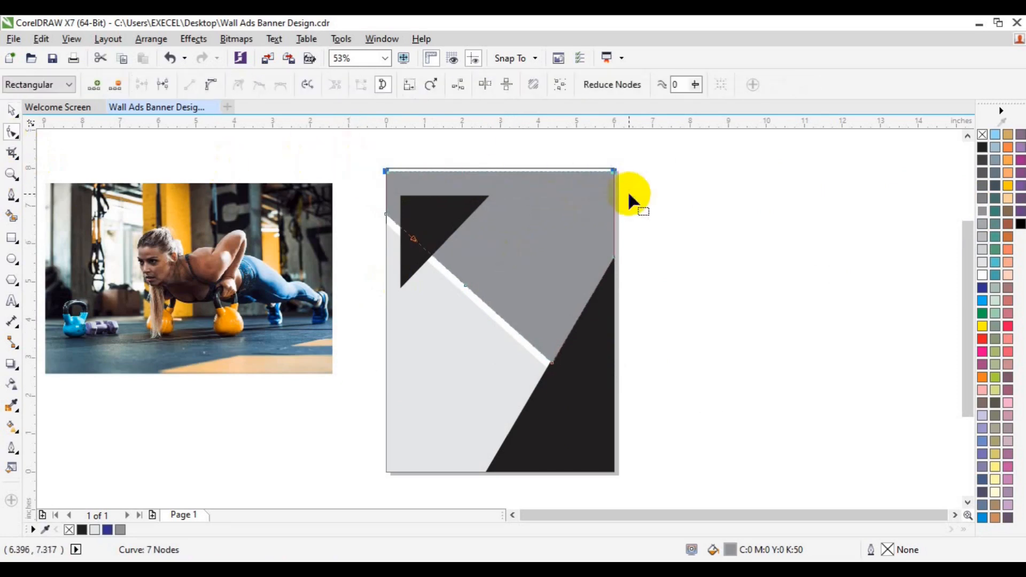
{"action": "key", "text": "space"}
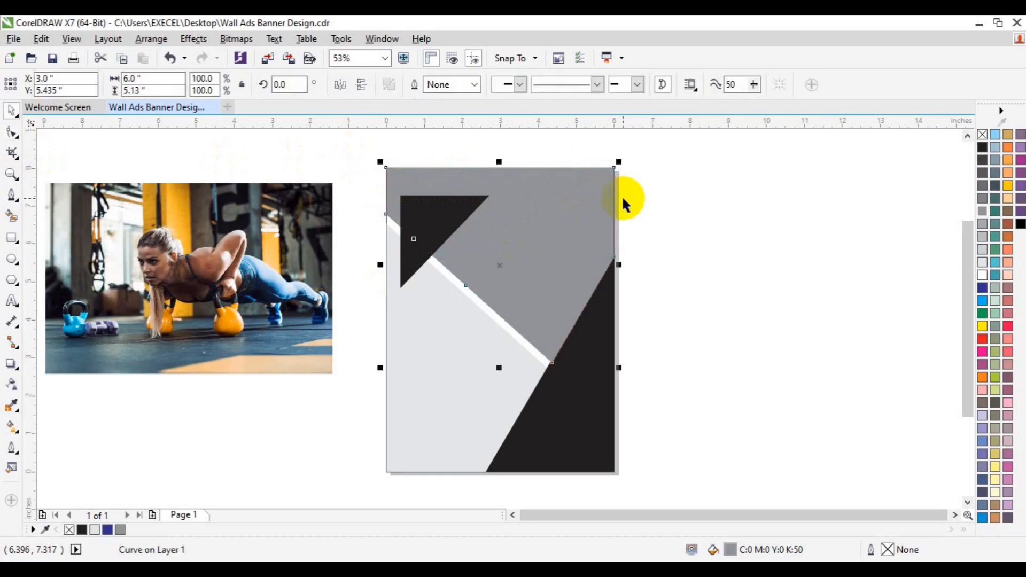
PowerClip the gym picture beside the page inside the grey upper shape
{"action": "left_click", "coordinate": [254, 278]}
{"action": "left_click", "coordinate": [192, 40]}
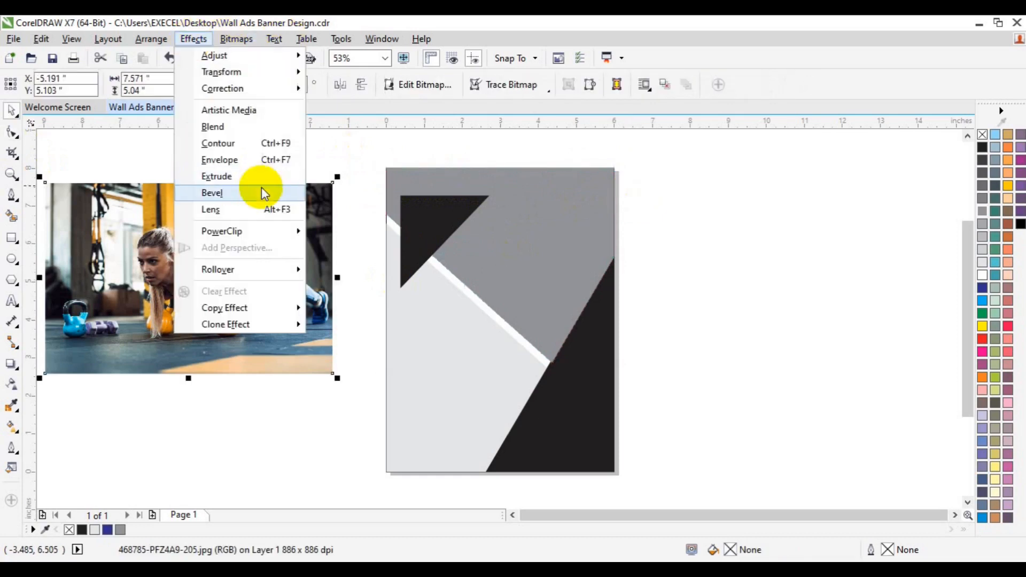
{"action": "mouse_move", "coordinate": [268, 228]}
{"action": "left_click", "coordinate": [352, 231]}
{"action": "left_click", "coordinate": [546, 222]}
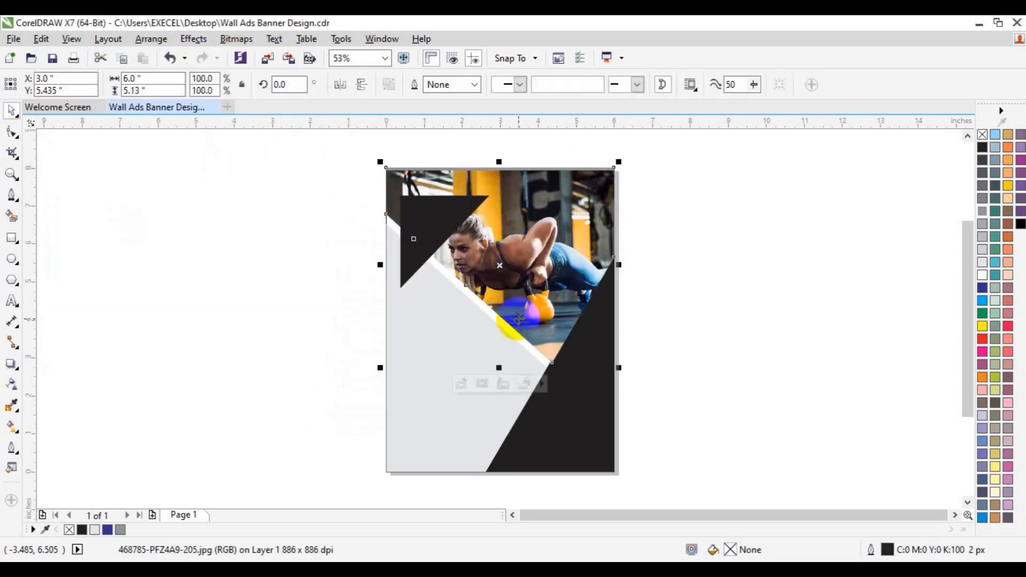
Edit the PowerClip contents, moving the gym picture right and slightly up so it fills the shape to the page's left edge
{"action": "left_click", "coordinate": [457, 383]}
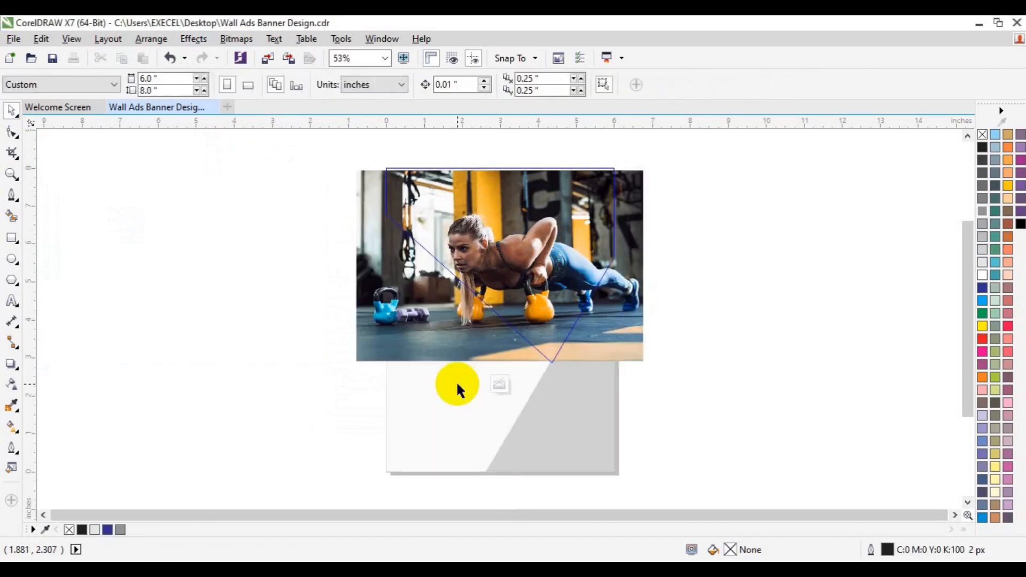
{"action": "left_click", "coordinate": [458, 357]}
{"action": "left_click_drag", "start_coordinate": [458, 353], "coordinate": [458, 353]}
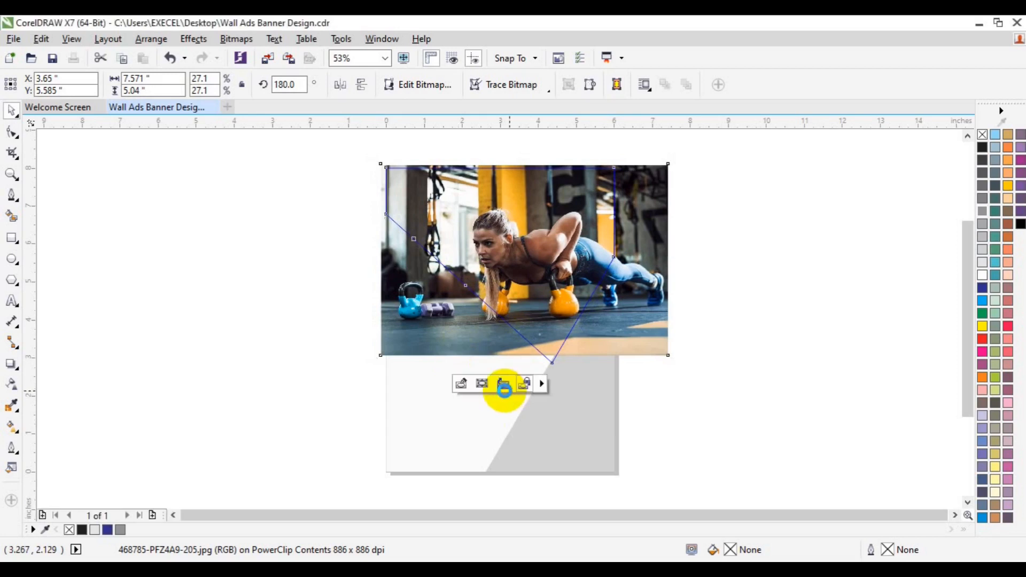
{"action": "left_click", "coordinate": [504, 386]}
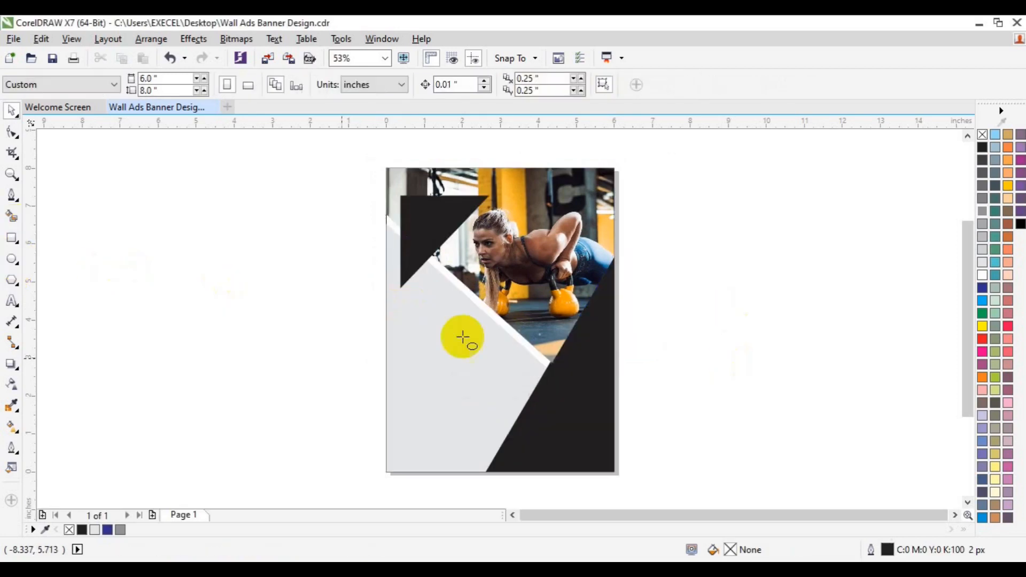
Draw a circle about 2.36 inches across below the gym picture, with a white fill and a 10 px outline
{"action": "left_click", "coordinate": [11, 259]}
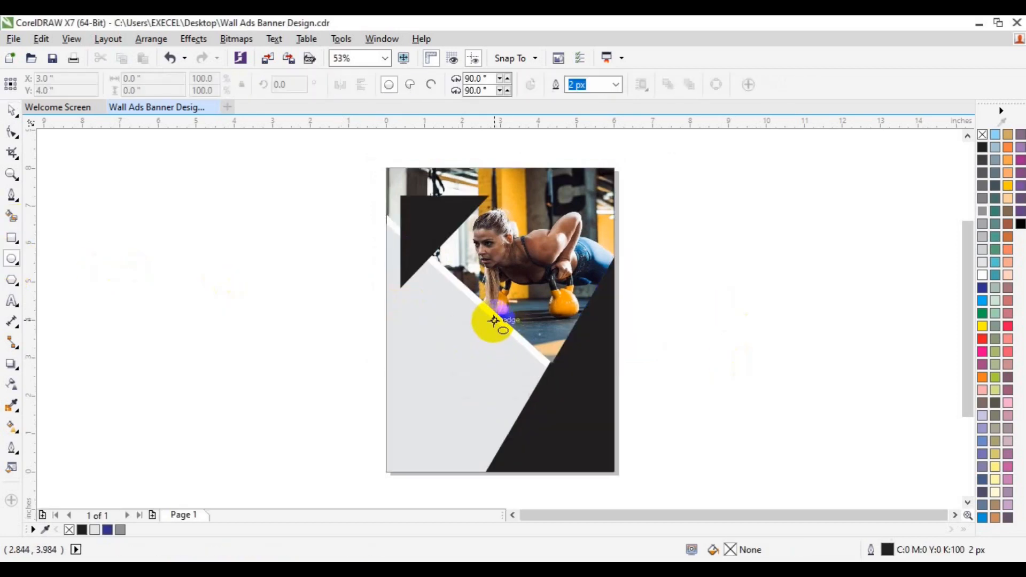
{"action": "left_click_drag", "start_coordinate": [494, 320], "coordinate": [583, 390]}
{"action": "left_click", "coordinate": [981, 279]}
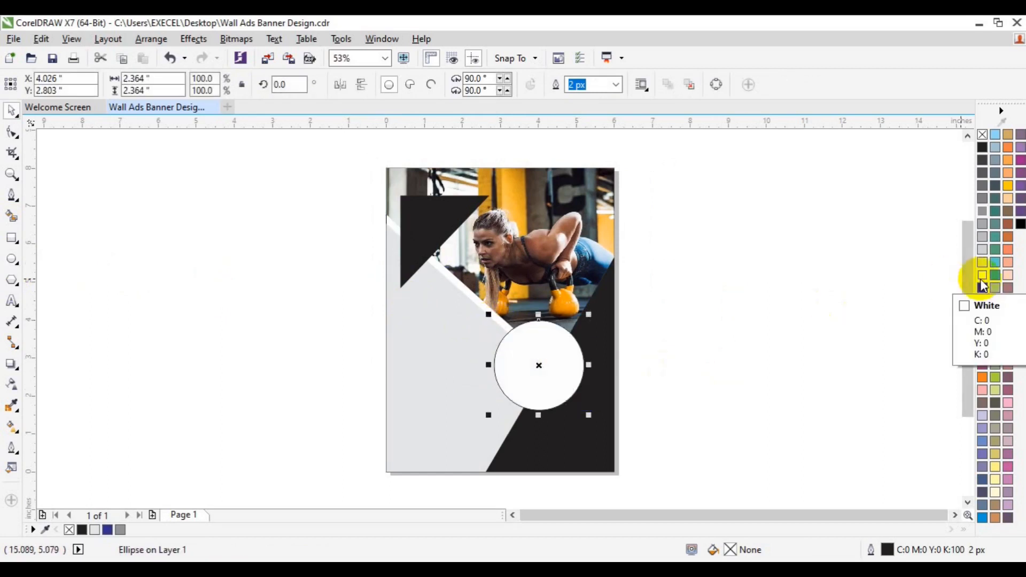
{"action": "left_click", "coordinate": [616, 85]}
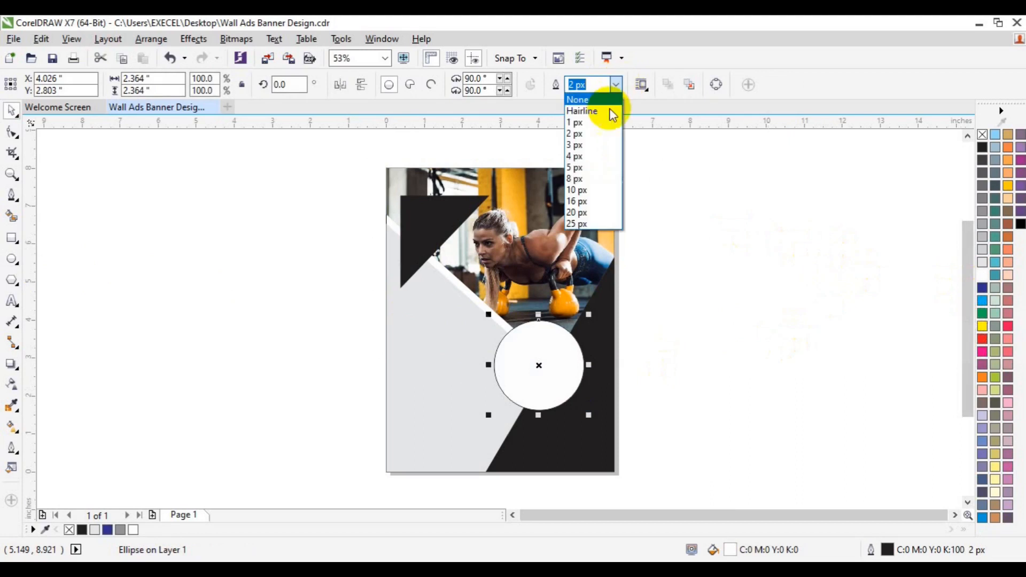
{"action": "left_click", "coordinate": [591, 188]}
{"action": "left_click", "coordinate": [783, 220]}
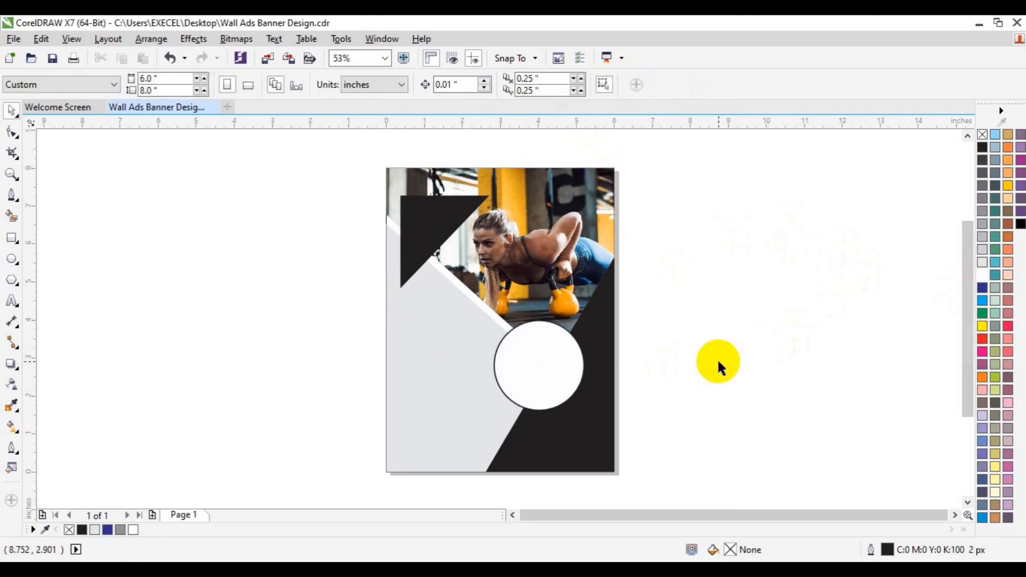
Change the fill of the black lower-right shape to a blue-black with C 82, M 74, Y 60, K 81
{"action": "left_click", "coordinate": [531, 477]}
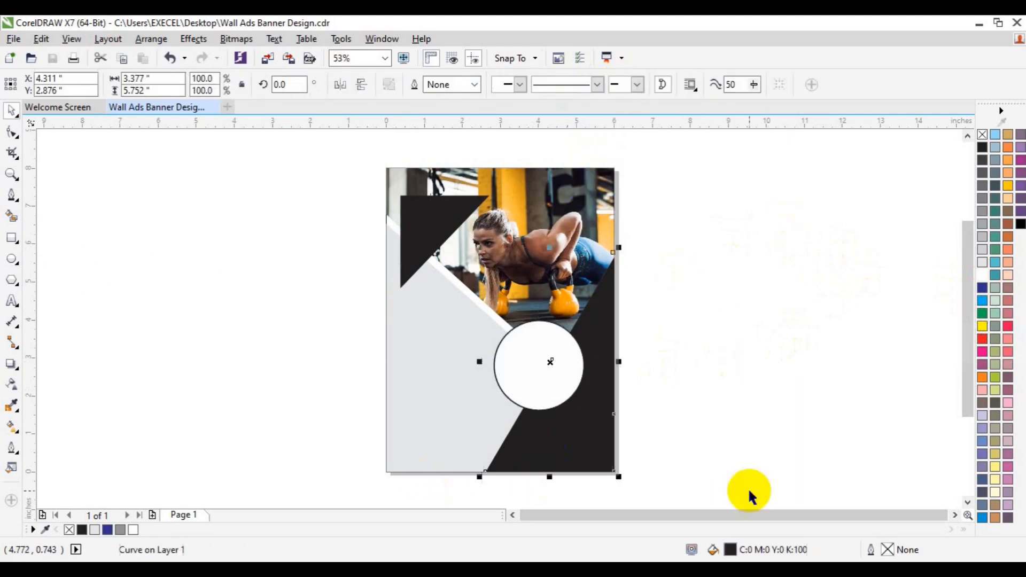
{"action": "double_click", "coordinate": [730, 550]}
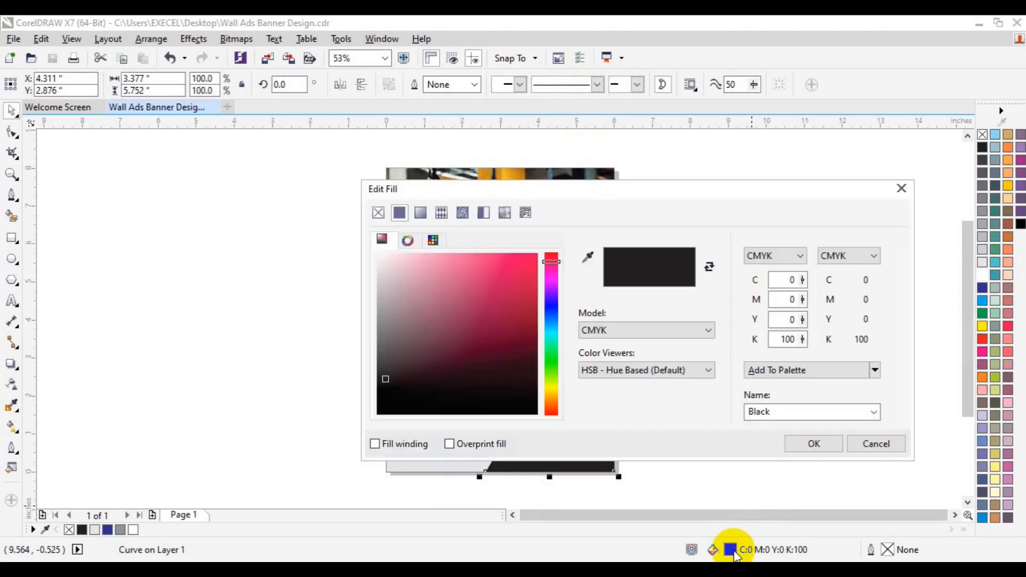
{"action": "left_click", "coordinate": [553, 313]}
{"action": "left_click", "coordinate": [532, 384]}
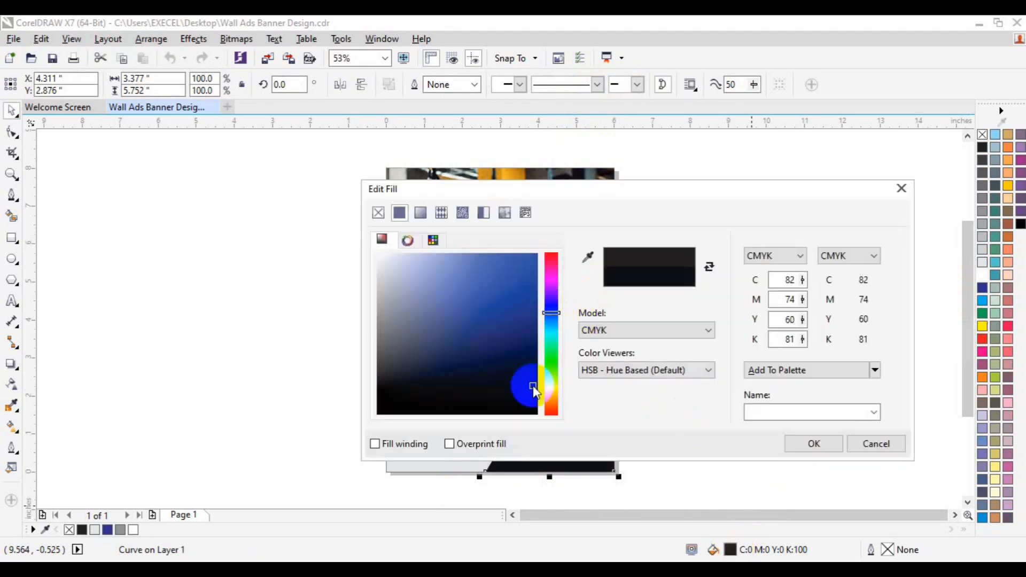
{"action": "left_click", "coordinate": [812, 443]}
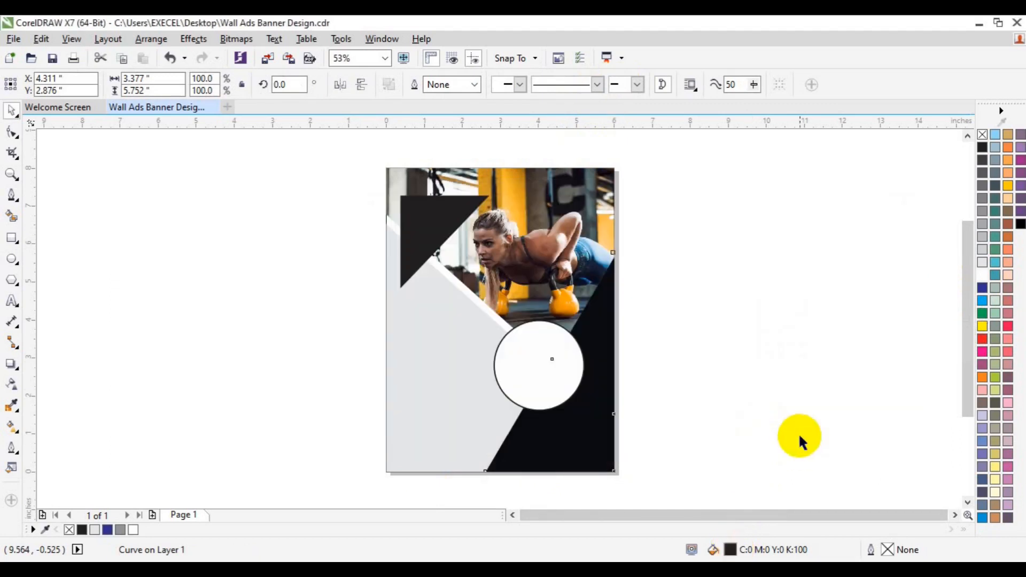
{"action": "left_click", "coordinate": [794, 429]}
{"action": "left_click", "coordinate": [541, 398]}
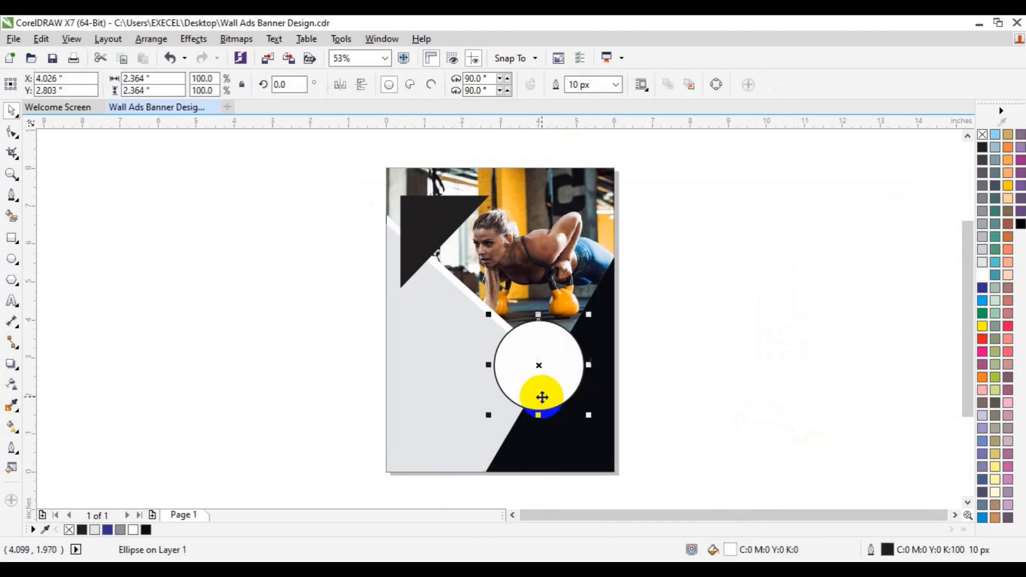
{"action": "left_click", "coordinate": [266, 56]}
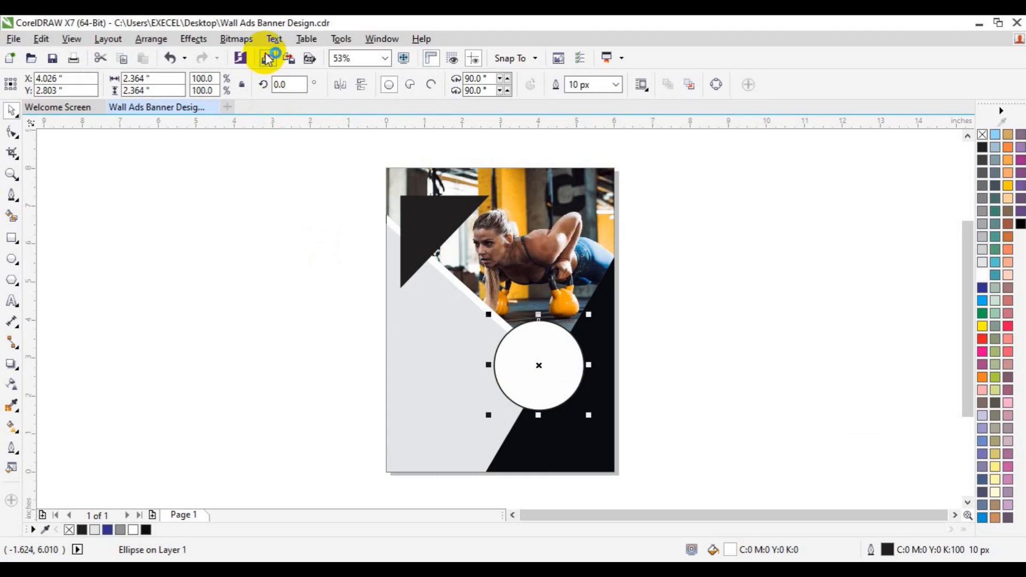
{"action": "scroll", "coordinate": [512, 342], "scroll_direction": "down", "scroll_amount": 5}
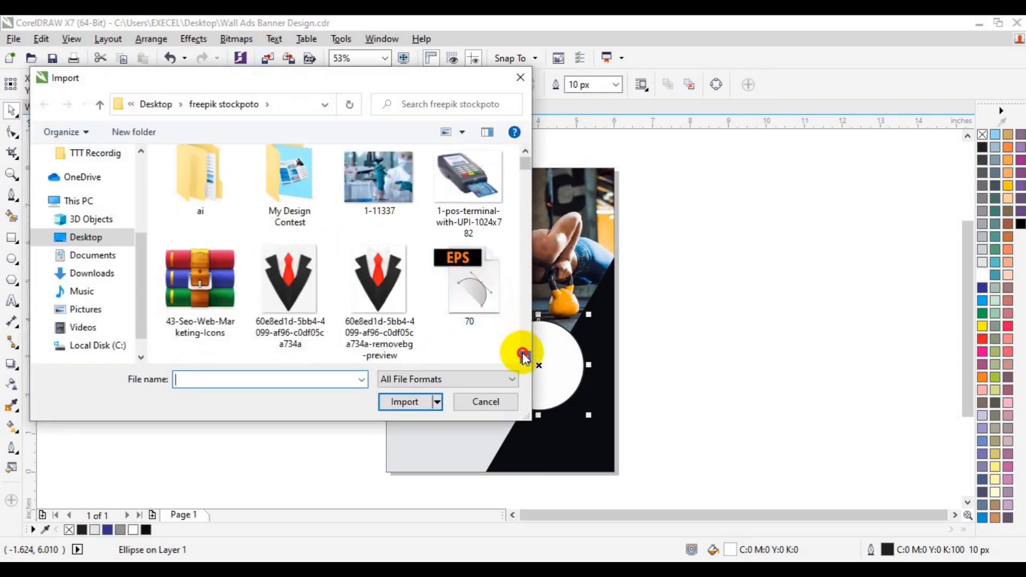
{"action": "scroll", "coordinate": [522, 351], "scroll_direction": "down", "scroll_amount": 10}
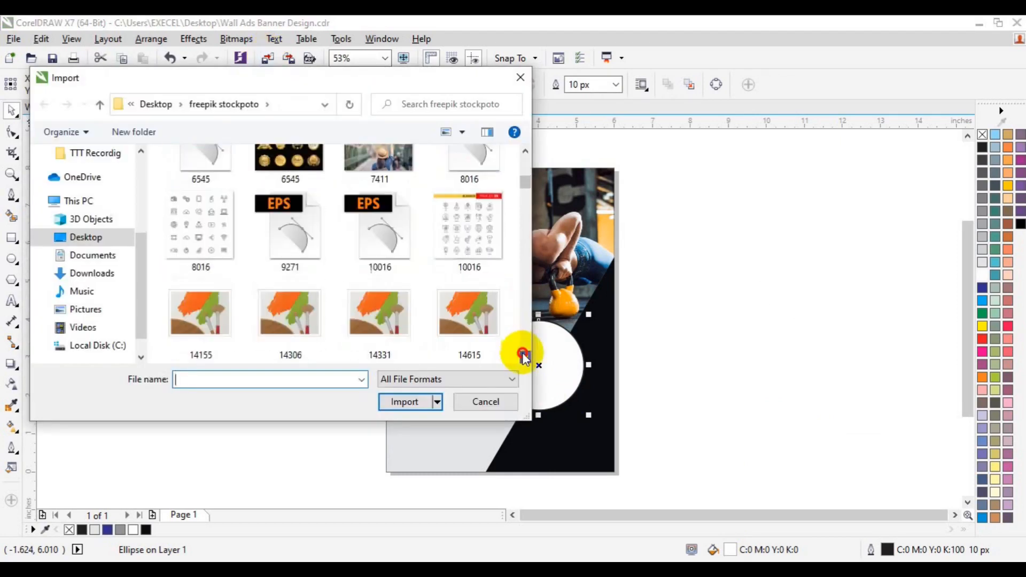
{"action": "scroll", "coordinate": [521, 351], "scroll_direction": "down", "scroll_amount": 10}
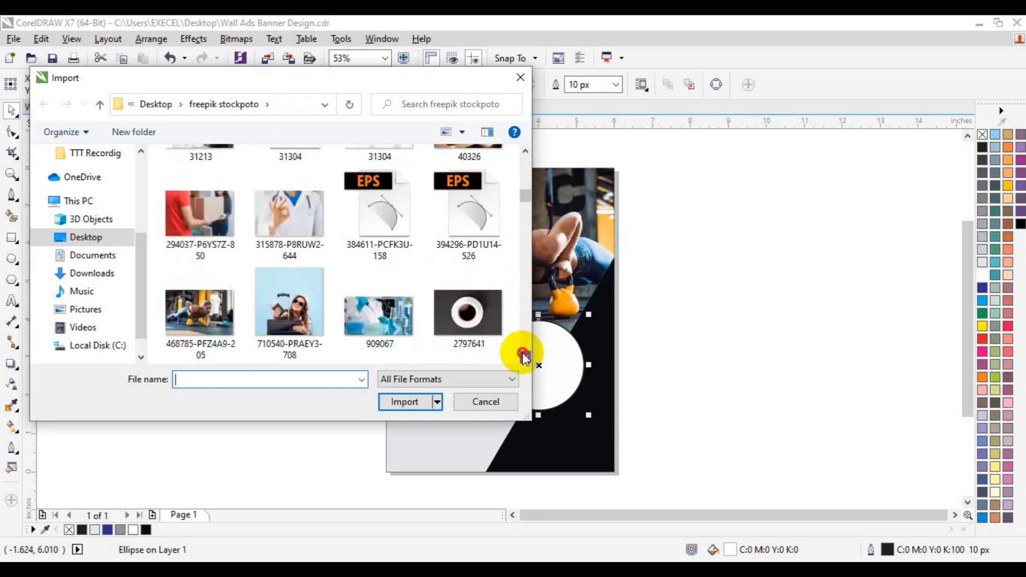
{"action": "scroll", "coordinate": [521, 352], "scroll_direction": "down", "scroll_amount": 6}
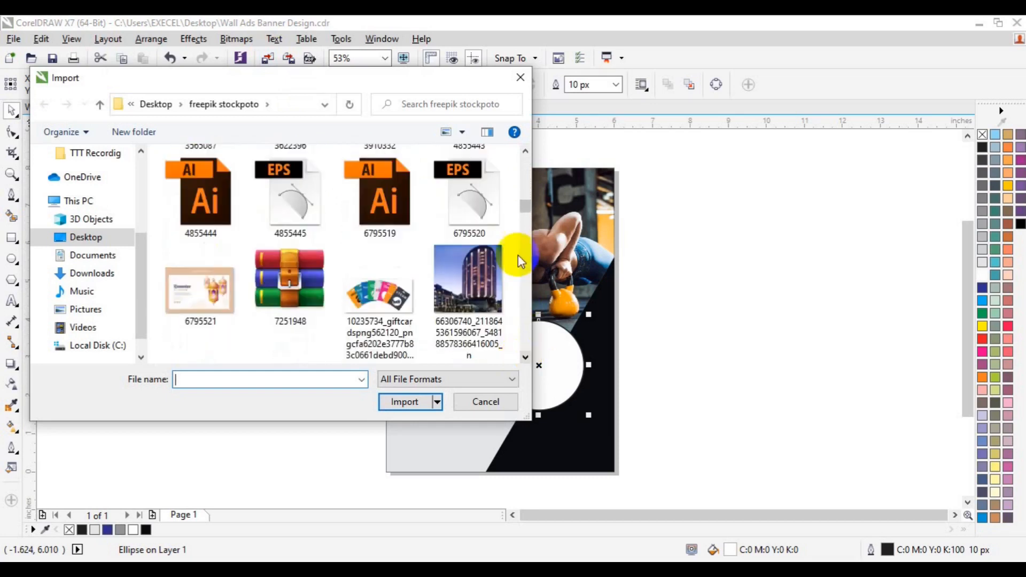
{"action": "scroll", "coordinate": [521, 197], "scroll_direction": "up", "scroll_amount": 4}
{"action": "left_click", "coordinate": [198, 163]}
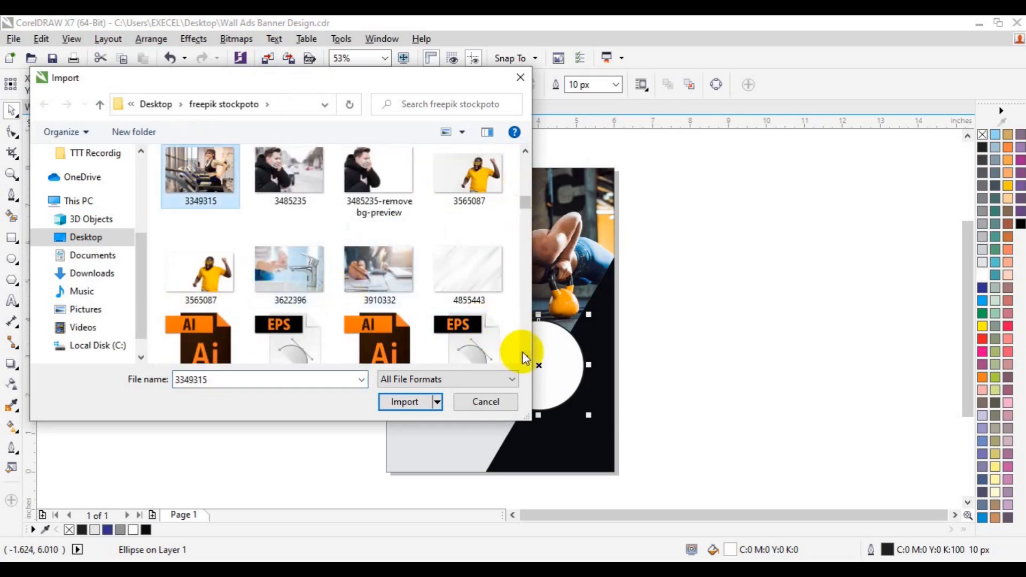
{"action": "scroll", "coordinate": [524, 354], "scroll_direction": "down", "scroll_amount": 3}
{"action": "scroll", "coordinate": [524, 354], "scroll_direction": "down", "scroll_amount": 15}
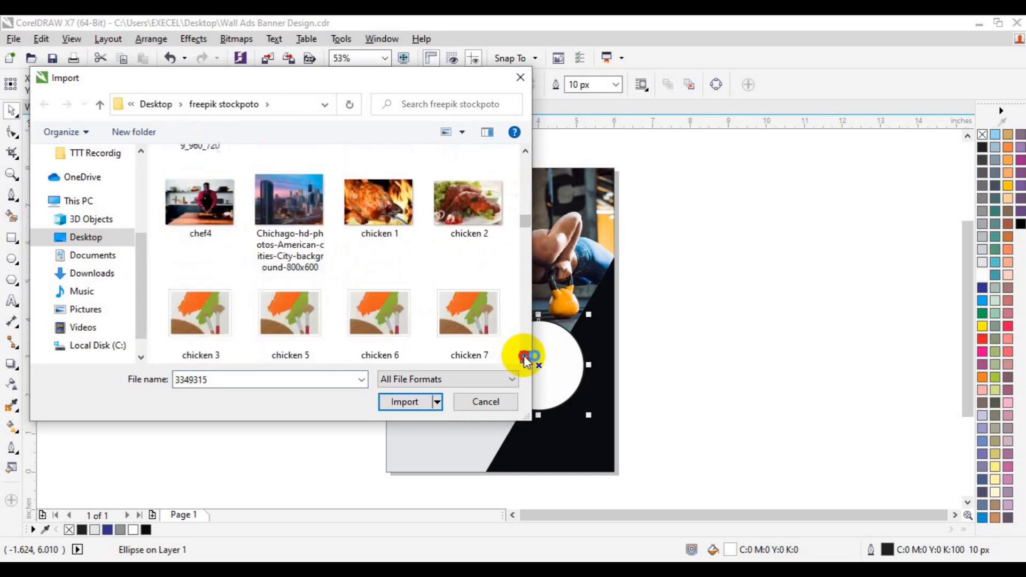
{"action": "scroll", "coordinate": [524, 358], "scroll_direction": "down", "scroll_amount": 12}
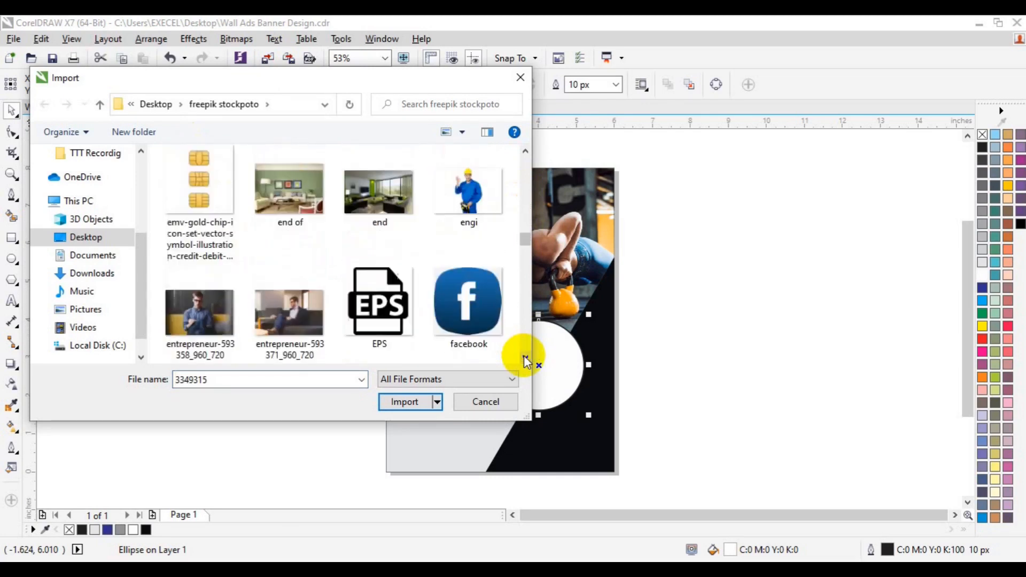
{"action": "scroll", "coordinate": [523, 358], "scroll_direction": "down", "scroll_amount": 10}
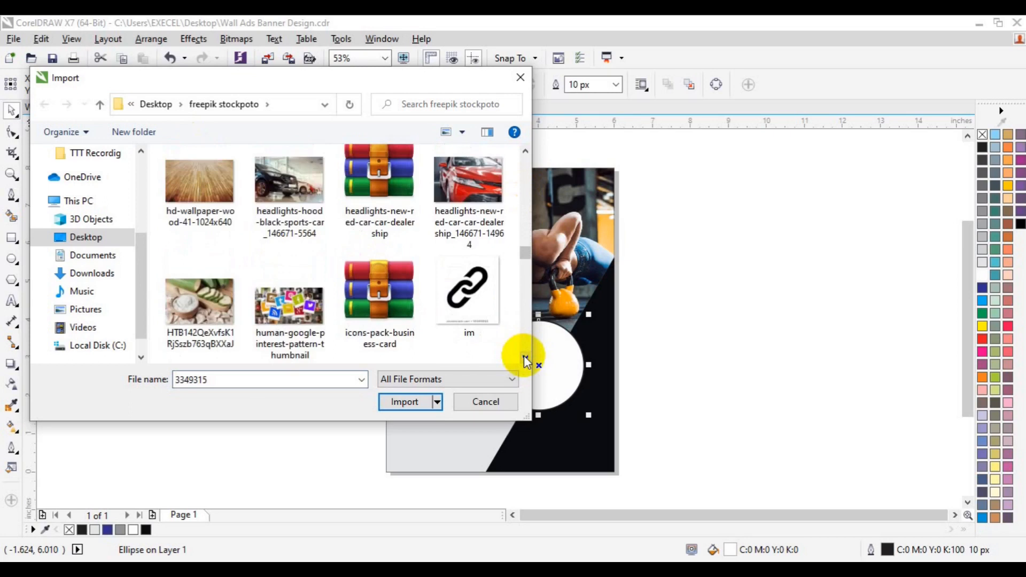
{"action": "scroll", "coordinate": [526, 359], "scroll_direction": "down", "scroll_amount": 12}
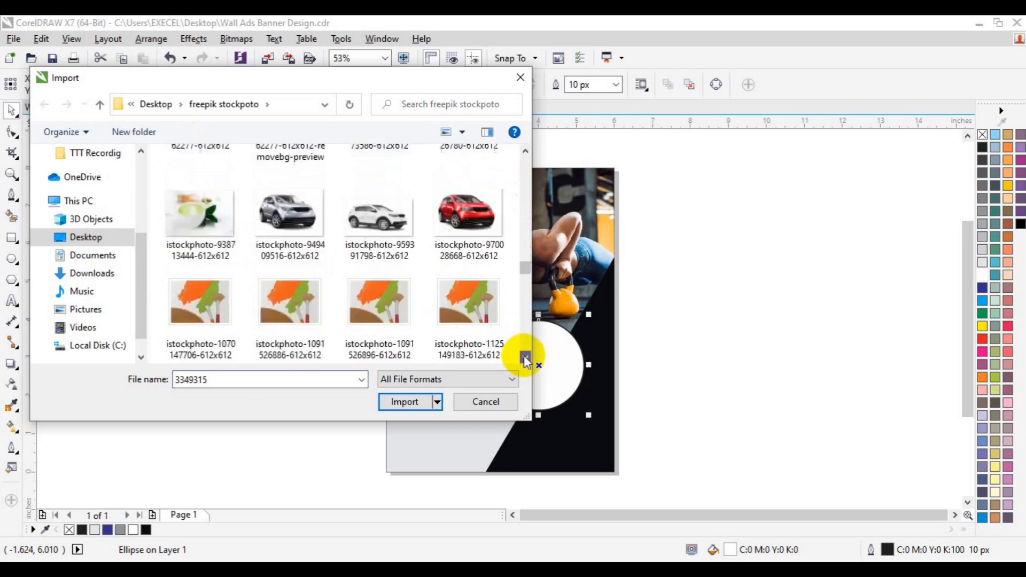
{"action": "scroll", "coordinate": [525, 359], "scroll_direction": "down", "scroll_amount": 3}
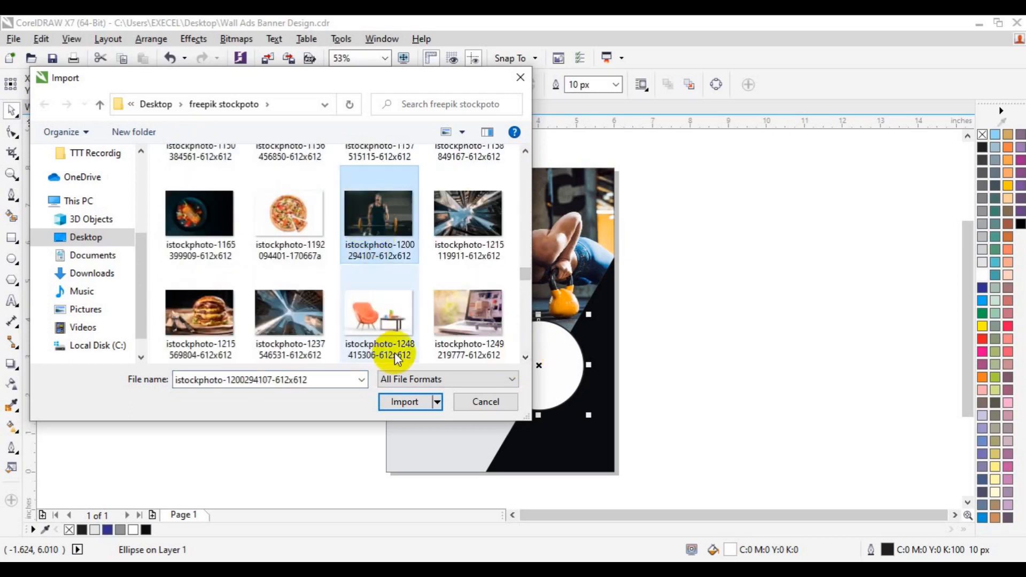
{"action": "left_click", "coordinate": [404, 402]}
{"action": "left_click_drag", "start_coordinate": [468, 308], "coordinate": [618, 395]}
{"action": "left_click_drag", "start_coordinate": [547, 365], "coordinate": [710, 346]}
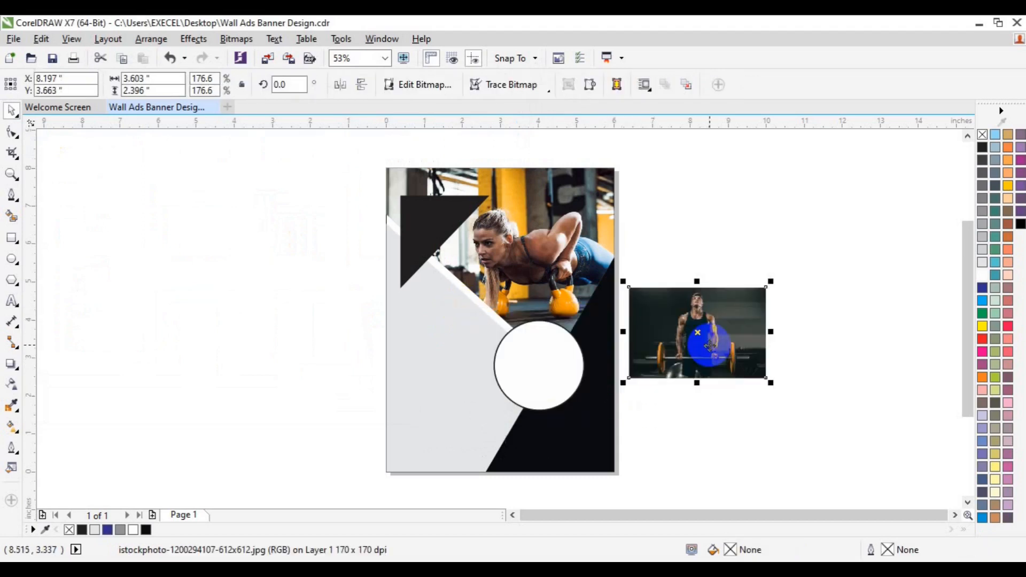
{"action": "key", "text": "Delete"}
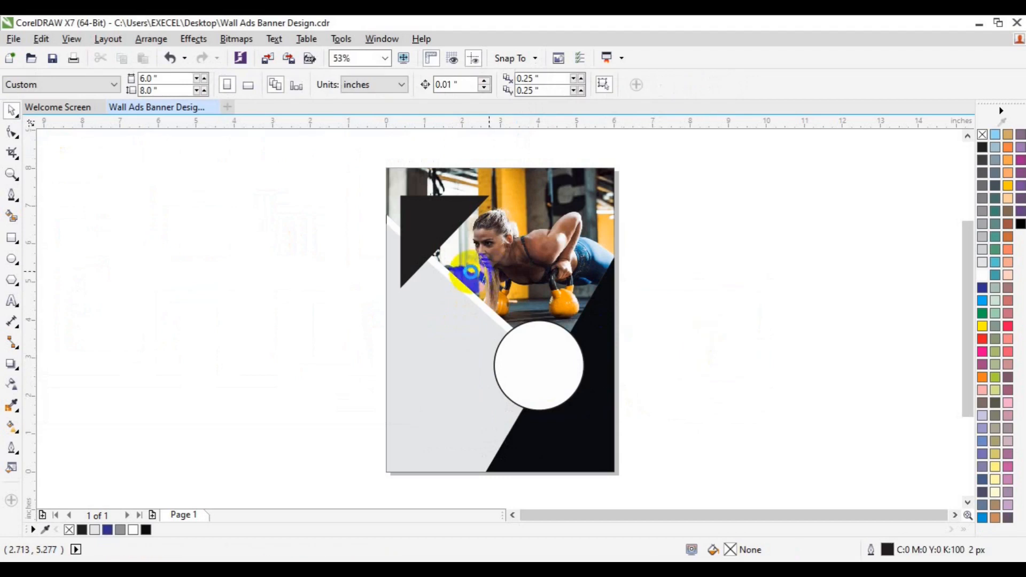
{"action": "key", "text": "ctrl+i"}
{"action": "scroll", "coordinate": [528, 305], "scroll_direction": "down", "scroll_amount": 10}
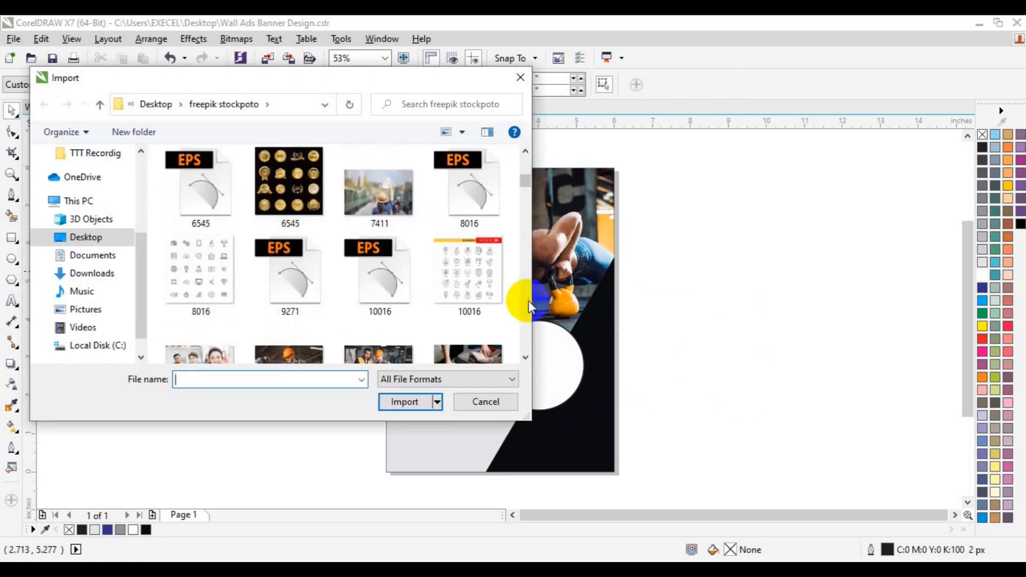
{"action": "scroll", "coordinate": [531, 263], "scroll_direction": "down", "scroll_amount": 15}
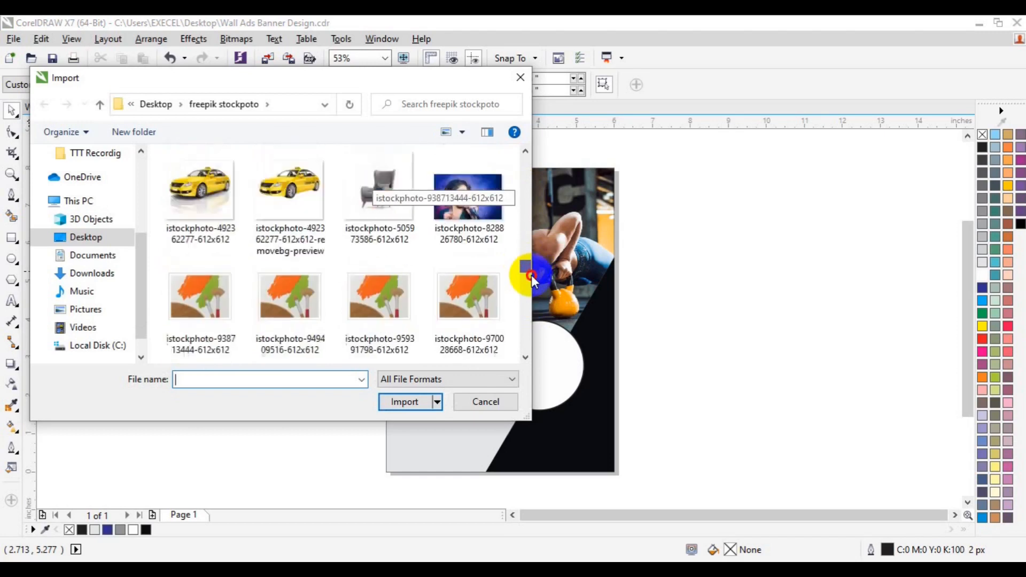
{"action": "scroll", "coordinate": [532, 281], "scroll_direction": "up", "scroll_amount": 1}
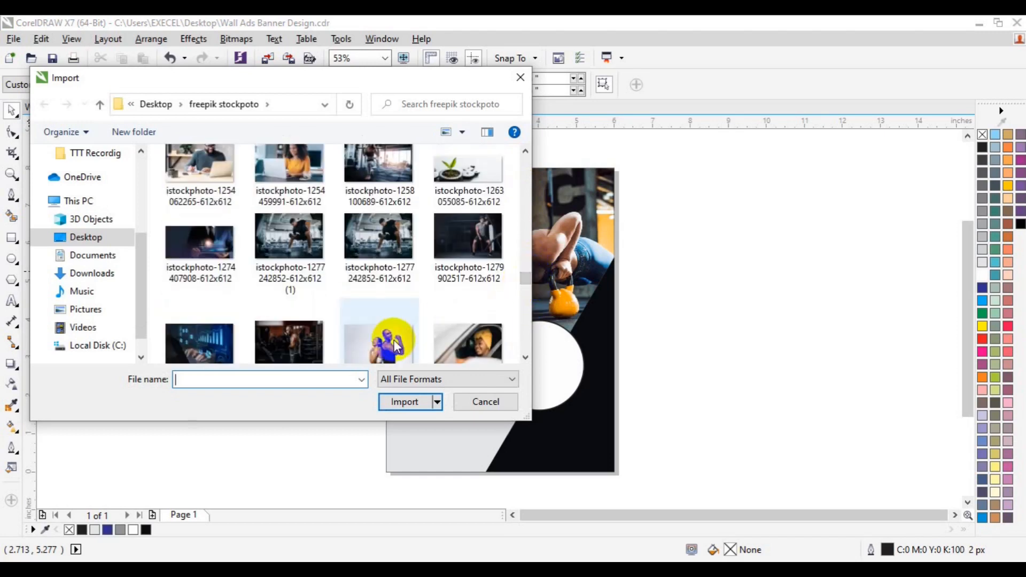
{"action": "left_click", "coordinate": [364, 262]}
{"action": "left_click", "coordinate": [404, 402]}
{"action": "left_click_drag", "start_coordinate": [477, 324], "coordinate": [622, 411]}
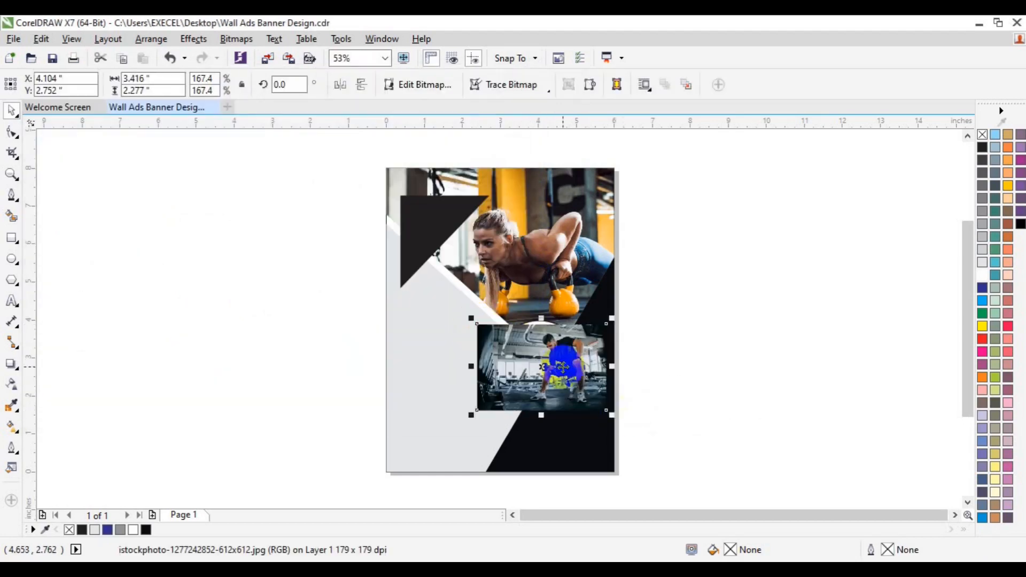
Move the newly imported gym picture left across the circle and PowerClip it inside the white circle
{"action": "left_click_drag", "start_coordinate": [562, 367], "coordinate": [520, 370]}
{"action": "left_click", "coordinate": [193, 39]}
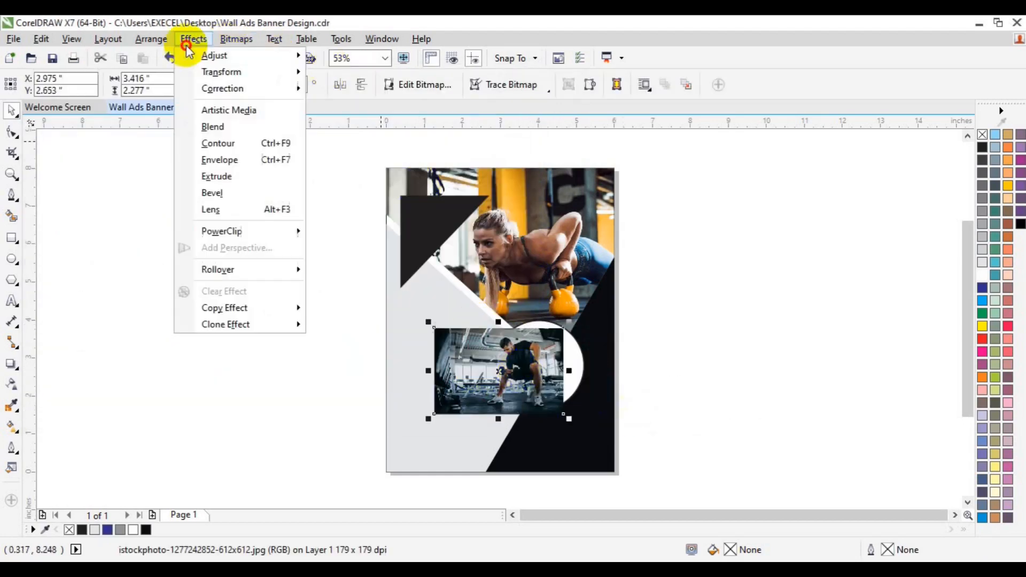
{"action": "mouse_move", "coordinate": [246, 231]}
{"action": "left_click", "coordinate": [357, 232]}
{"action": "left_click", "coordinate": [572, 354]}
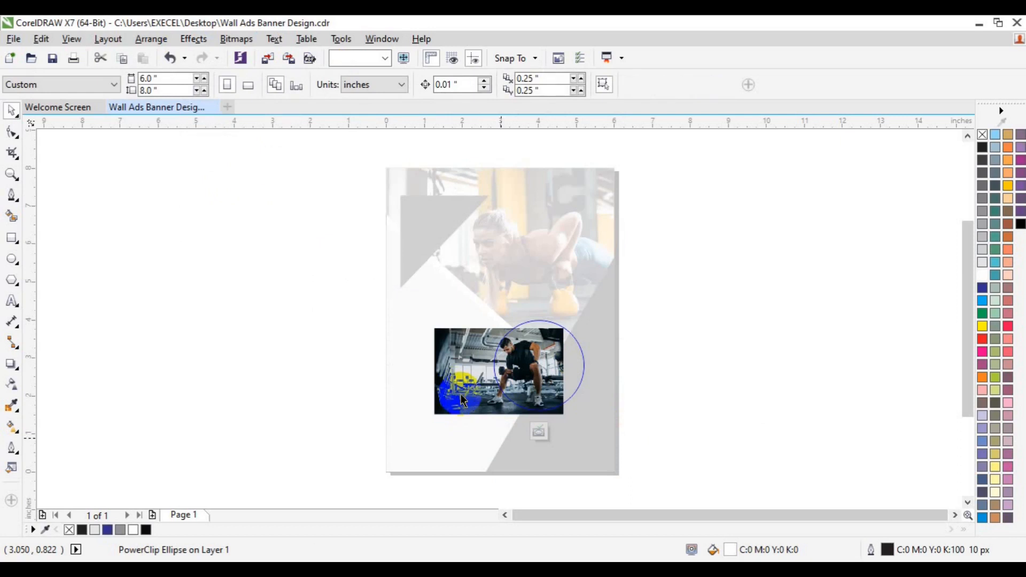
Reposition the clipped gym picture so the man fills the circle, enlarge it to about 3.77 by 2.52 inches, and finish editing the PowerClip
{"action": "left_click", "coordinate": [462, 399]}
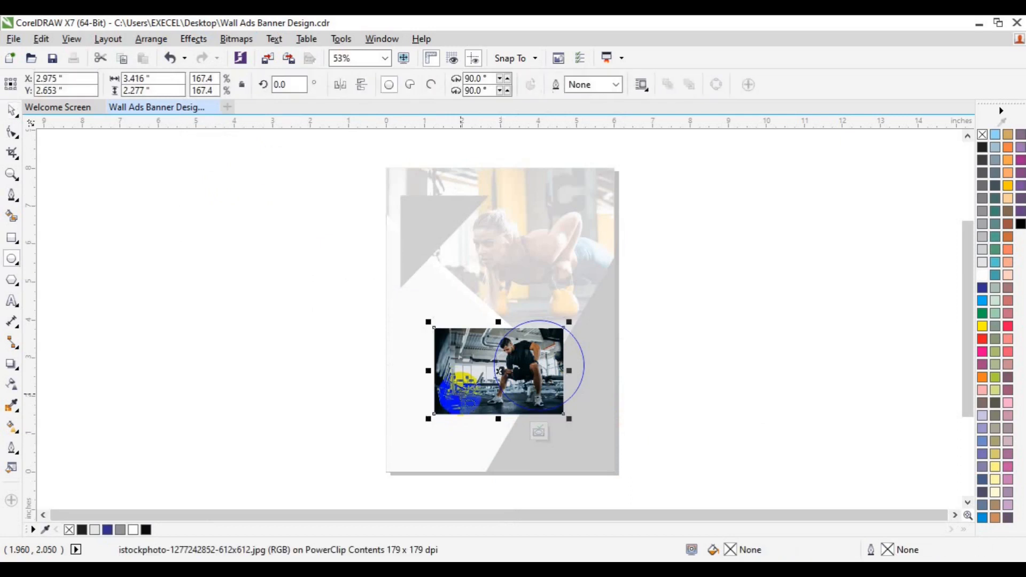
{"action": "left_click", "coordinate": [648, 325]}
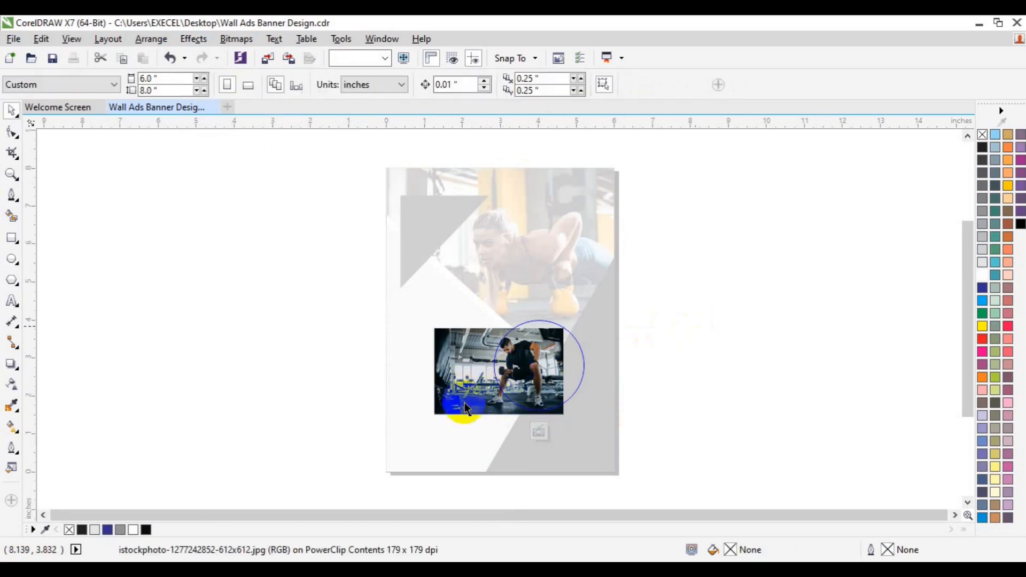
{"action": "left_click_drag", "start_coordinate": [466, 399], "coordinate": [498, 393]}
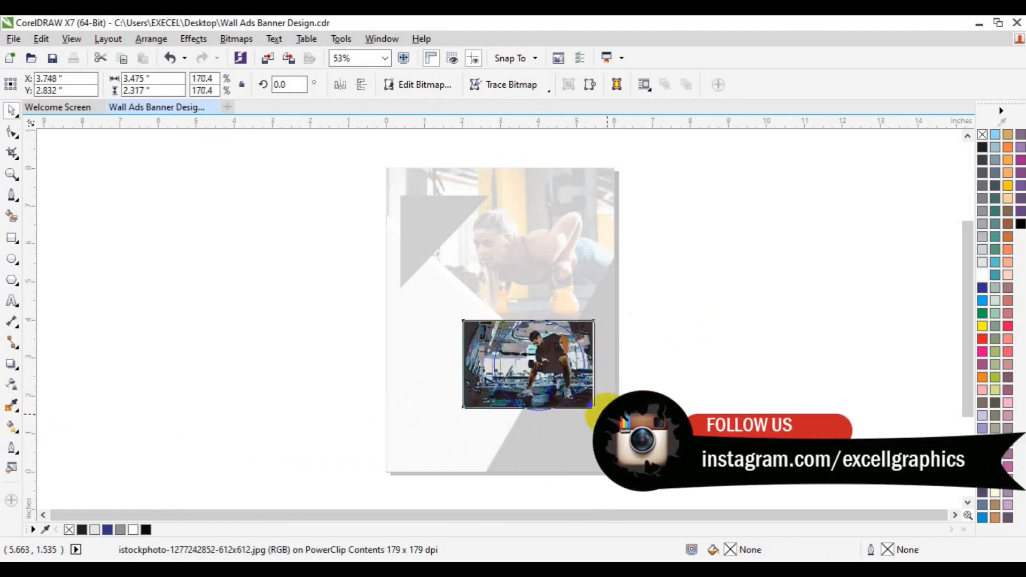
{"action": "left_click_drag", "start_coordinate": [599, 412], "coordinate": [609, 420]}
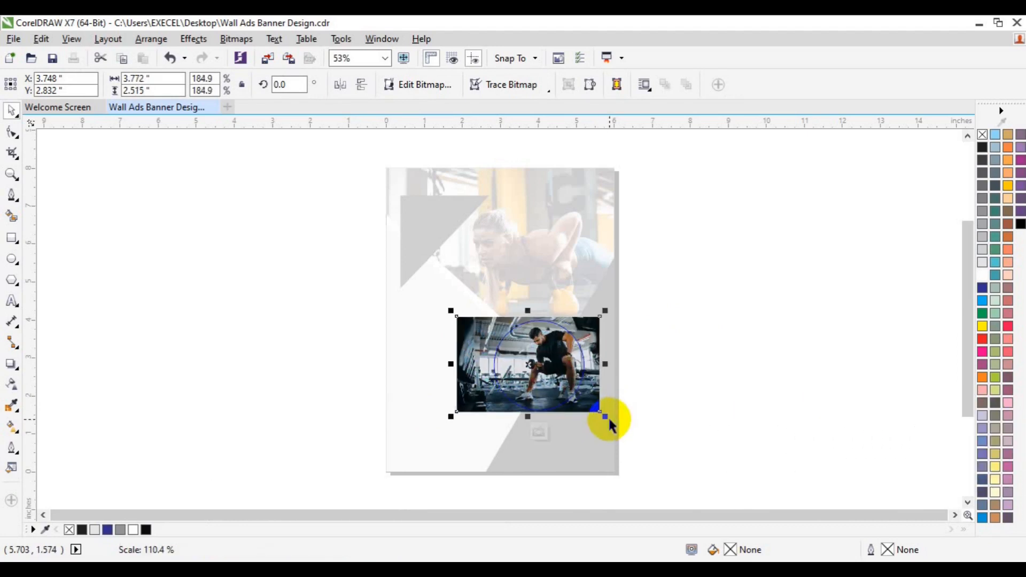
{"action": "left_click", "coordinate": [541, 431]}
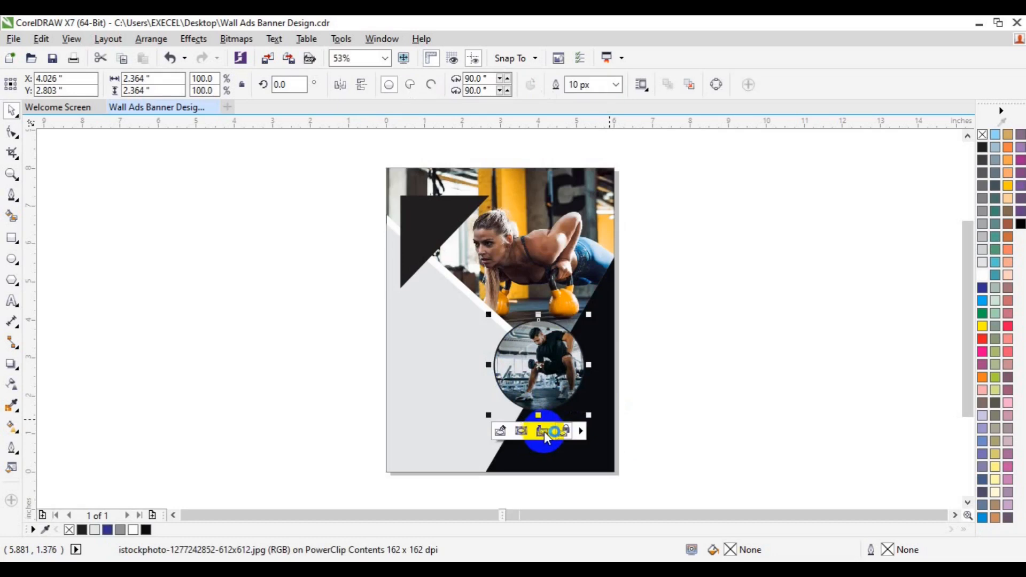
Fill the light grey left shape with the orange sampled from the kettlebell, C 0, M 41, Y 100, K 0
{"action": "left_click", "coordinate": [408, 374]}
{"action": "left_click", "coordinate": [11, 406]}
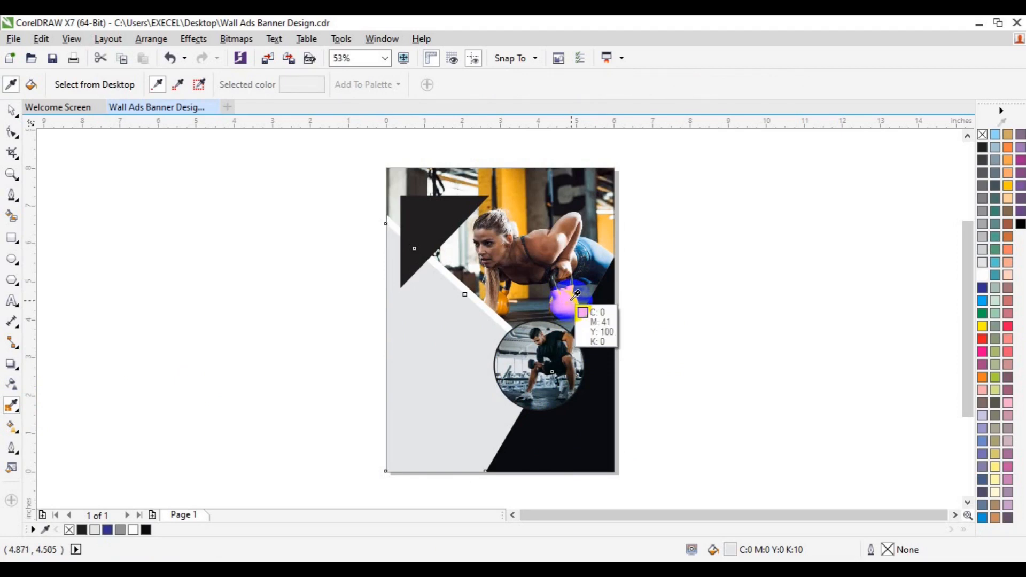
{"action": "left_click", "coordinate": [577, 300]}
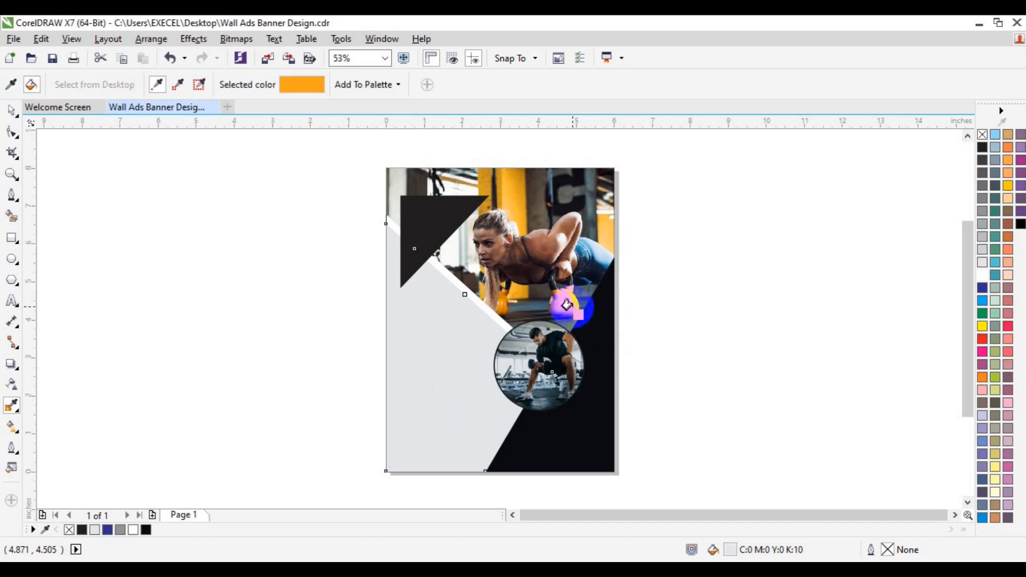
{"action": "left_click", "coordinate": [445, 395]}
Give the photo circle a 25 px outline in the same orange, C 0, M 41, Y 100, K 0
{"action": "left_click", "coordinate": [548, 393]}
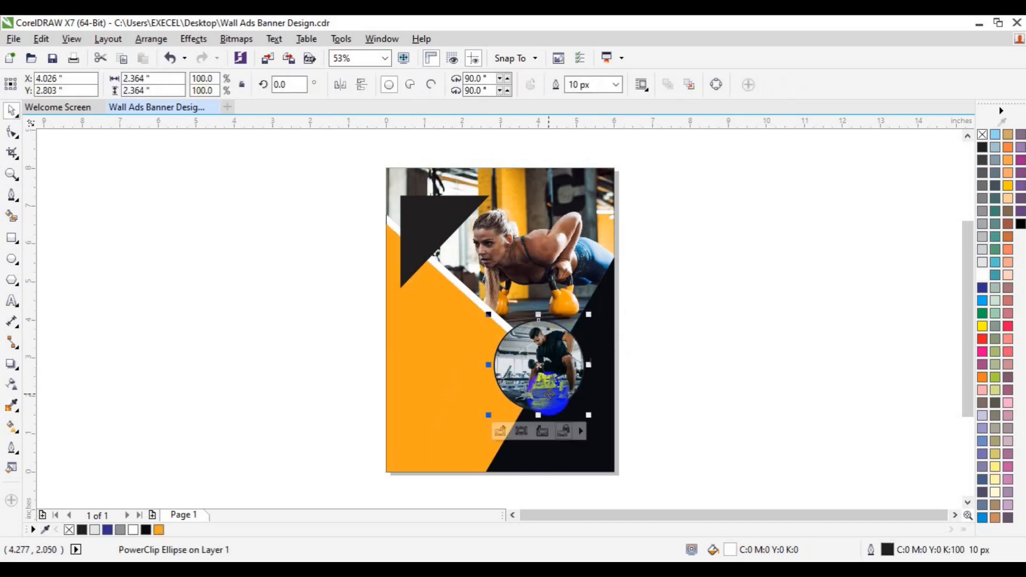
{"action": "left_click", "coordinate": [616, 84]}
{"action": "left_click", "coordinate": [595, 209]}
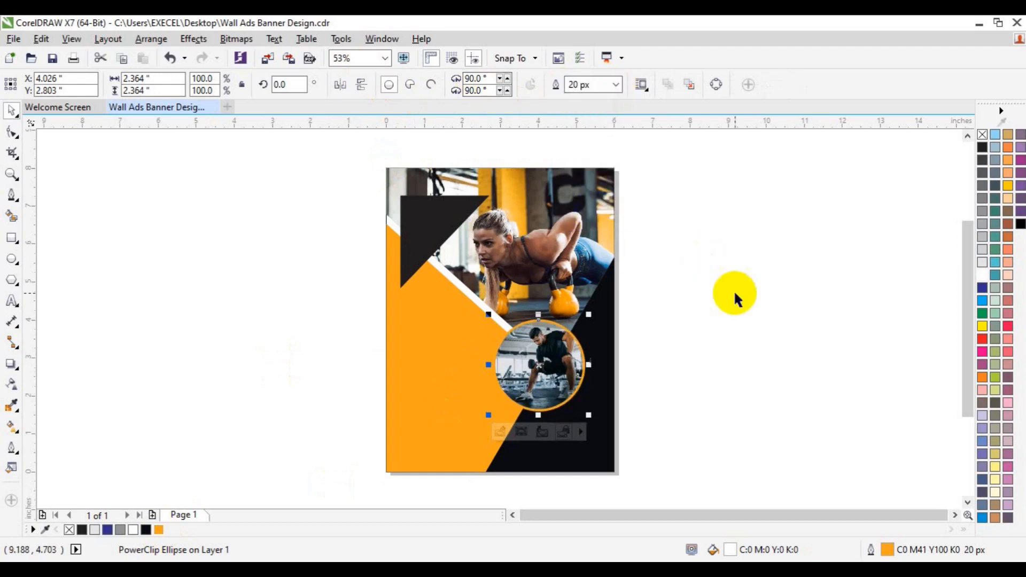
{"action": "left_click", "coordinate": [615, 85]}
{"action": "left_click", "coordinate": [576, 223]}
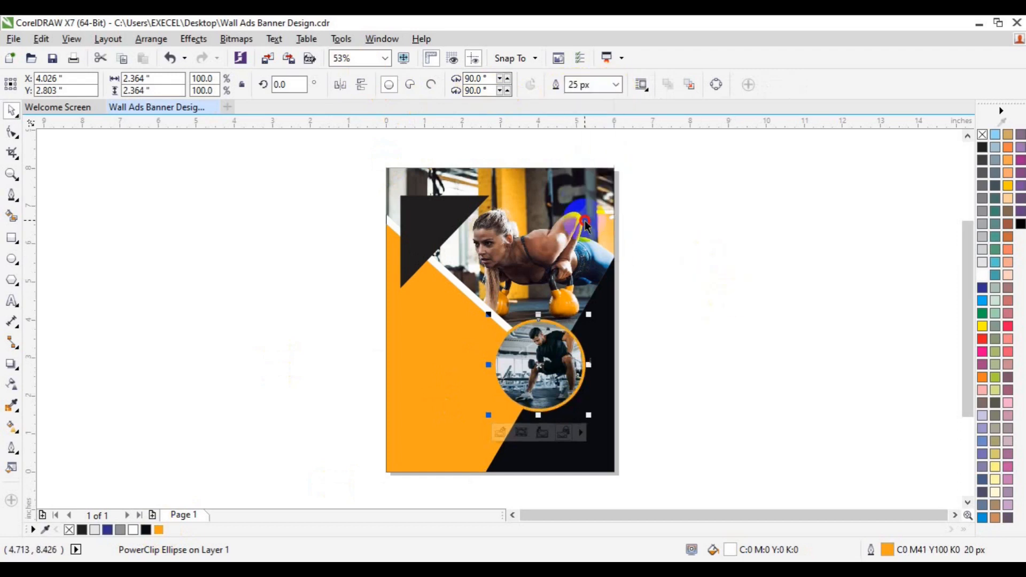
{"action": "left_click", "coordinate": [686, 299]}
Fill the dark triangle at the banner's upper left with the blue-black used for the lower-right shape
{"action": "left_click", "coordinate": [455, 233]}
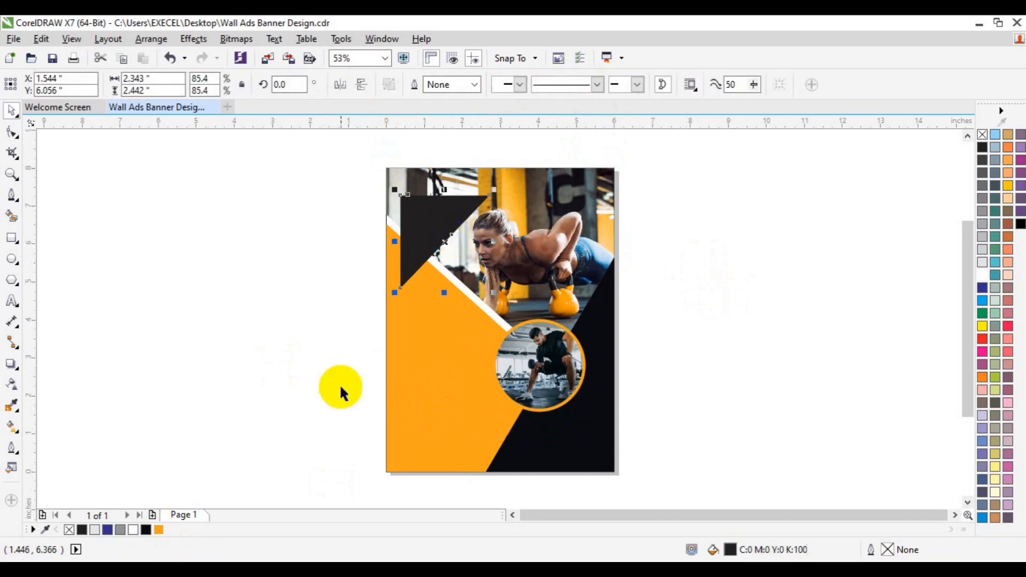
{"action": "left_click", "coordinate": [146, 530]}
{"action": "left_click", "coordinate": [701, 364]}
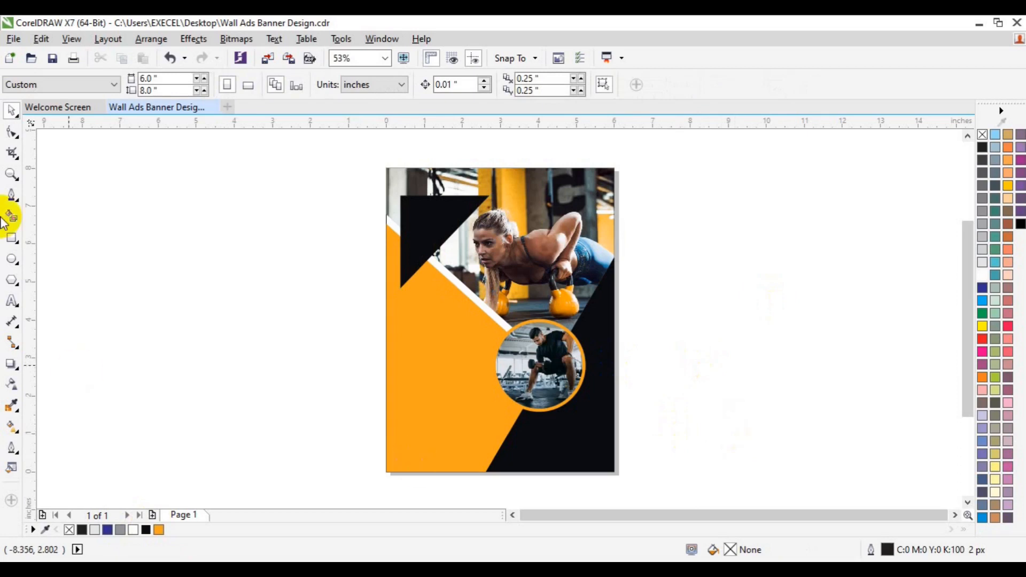
Draw a rectangle about 4.61 by 0.65 inches across the banner's lower part, filled white with no outline
{"action": "left_click", "coordinate": [12, 238]}
{"action": "left_click_drag", "start_coordinate": [405, 431], "coordinate": [581, 456]}
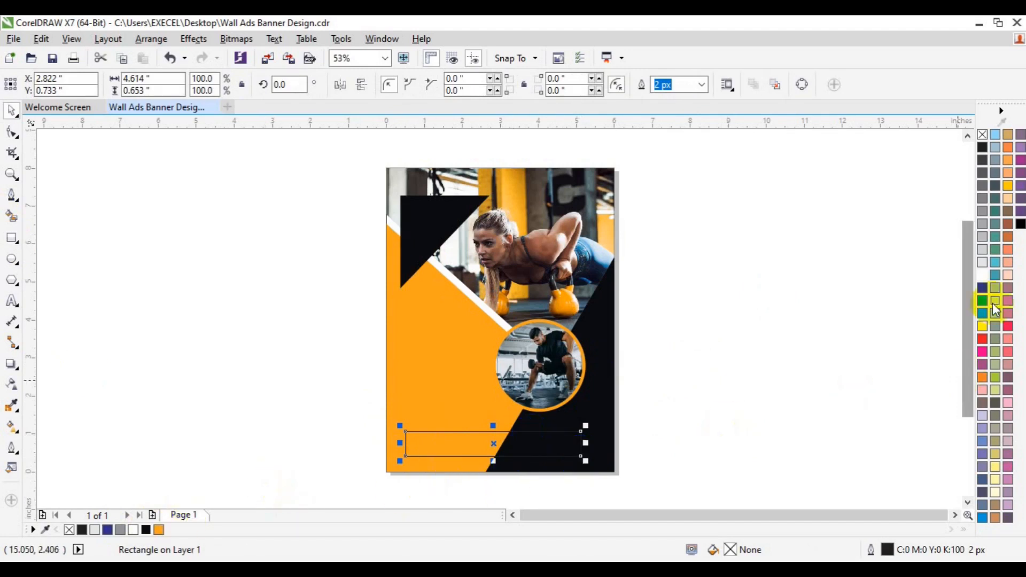
{"action": "left_click", "coordinate": [983, 337]}
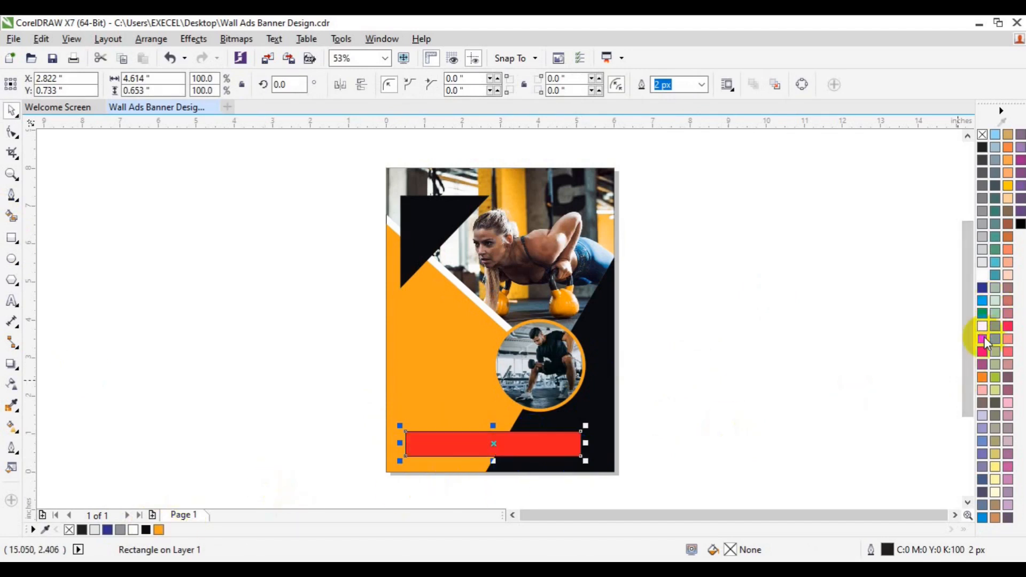
{"action": "right_click", "coordinate": [982, 134]}
{"action": "left_click", "coordinate": [988, 276]}
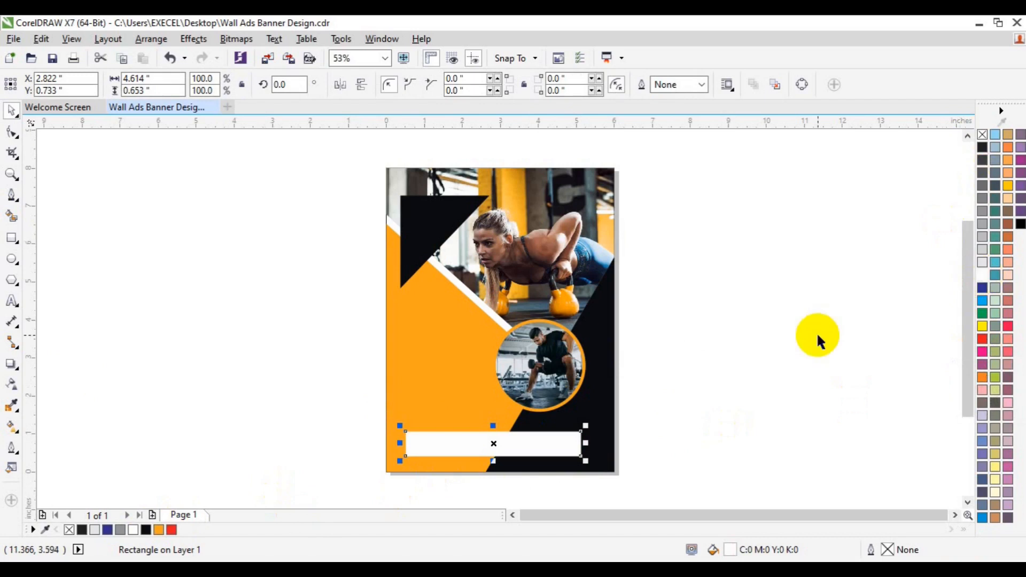
Apply the Small Glow drop shadow preset to the white rectangle and colour the glow magenta
{"action": "left_click", "coordinate": [11, 367]}
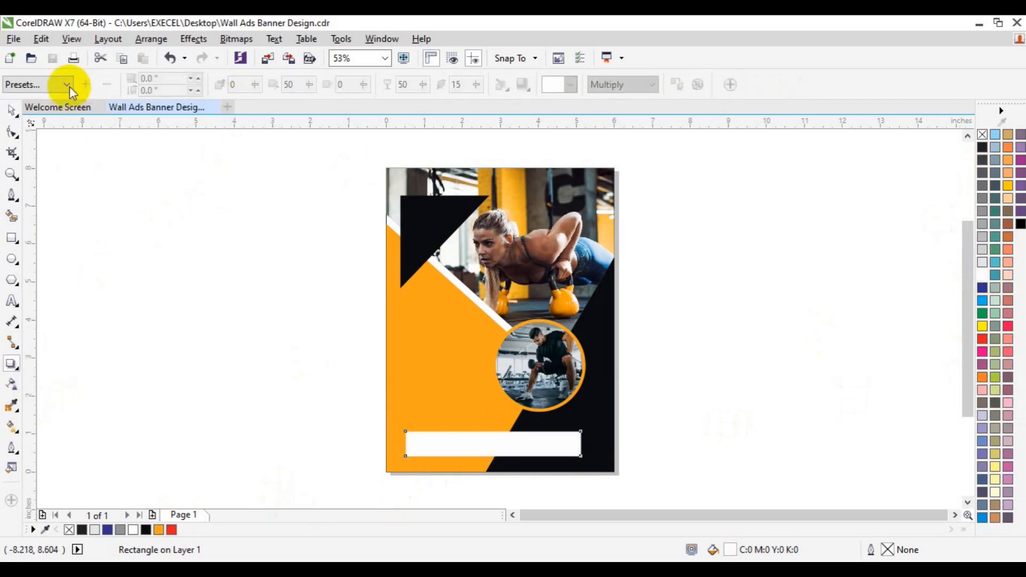
{"action": "left_click", "coordinate": [68, 86]}
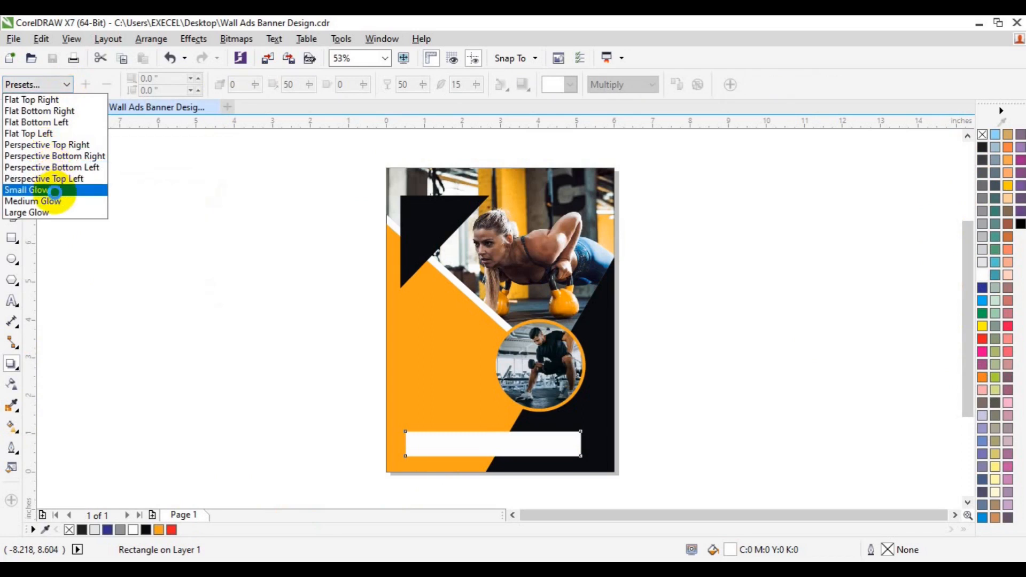
{"action": "left_click", "coordinate": [55, 190]}
{"action": "left_click", "coordinate": [567, 85]}
{"action": "left_click", "coordinate": [591, 124]}
{"action": "left_click", "coordinate": [570, 85]}
{"action": "left_click", "coordinate": [593, 99]}
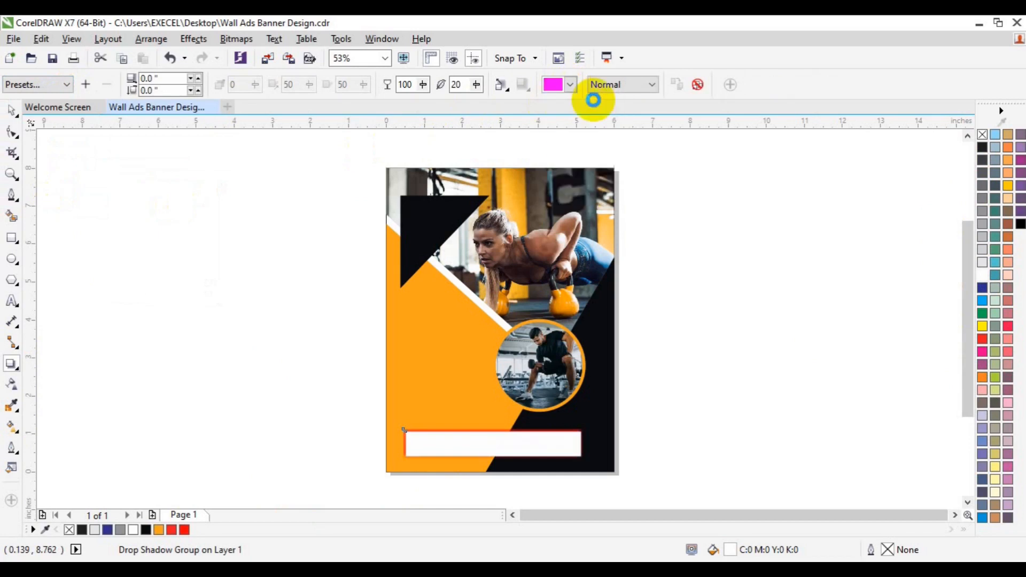
Set the white rectangle's glow feathering to 16 and recolour it with the orange sampled from the left shape
{"action": "left_click", "coordinate": [476, 85]}
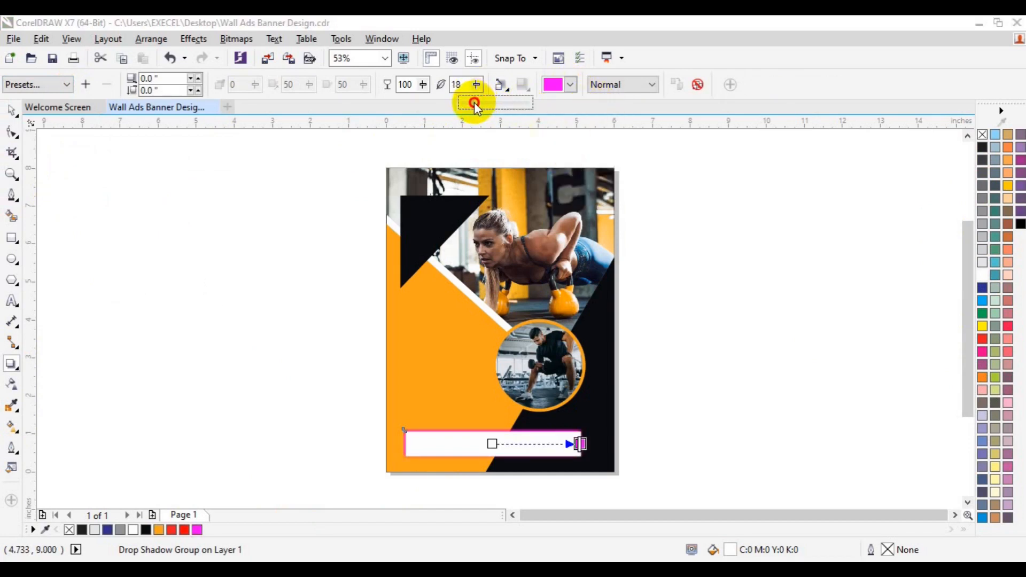
{"action": "left_click_drag", "start_coordinate": [475, 106], "coordinate": [477, 108]}
{"action": "left_click", "coordinate": [476, 85]}
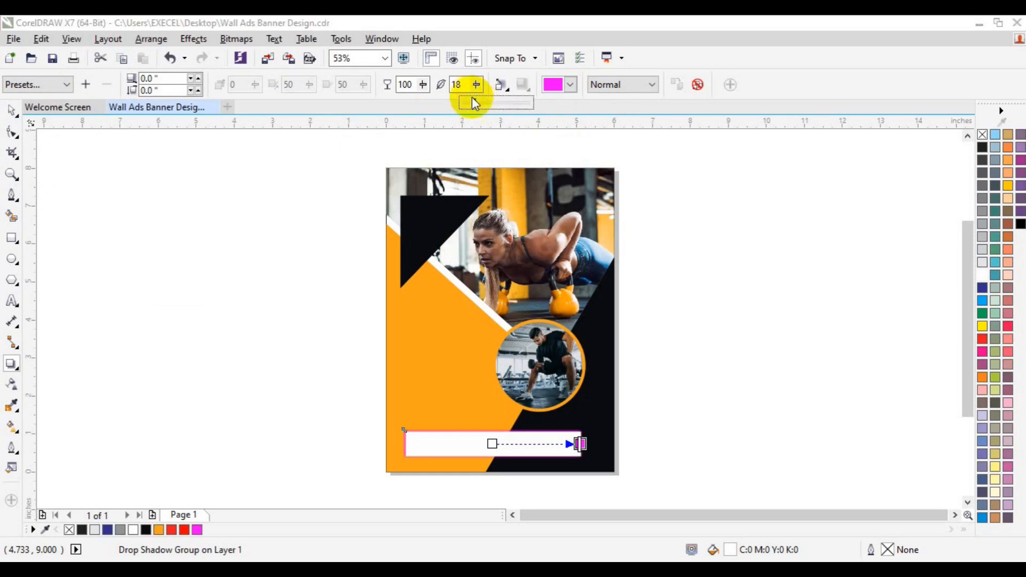
{"action": "left_click_drag", "start_coordinate": [475, 103], "coordinate": [473, 102]}
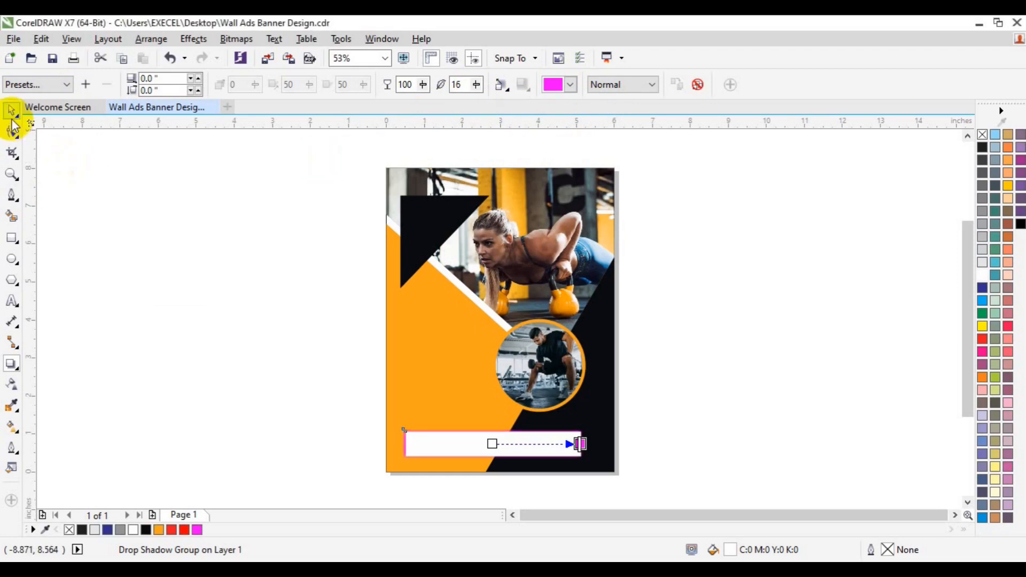
{"action": "left_click", "coordinate": [553, 86]}
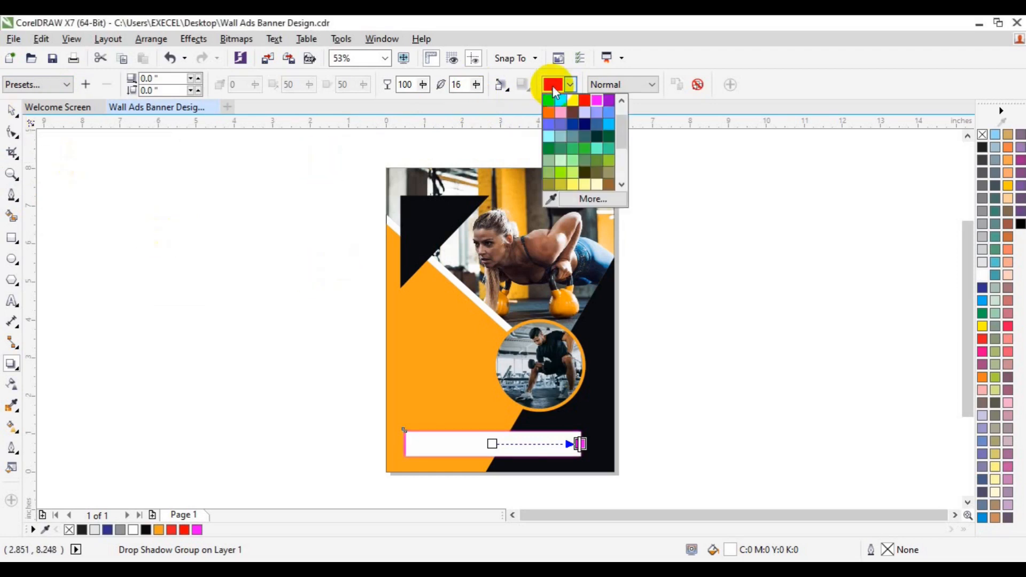
{"action": "left_click", "coordinate": [552, 199]}
{"action": "left_click", "coordinate": [470, 339]}
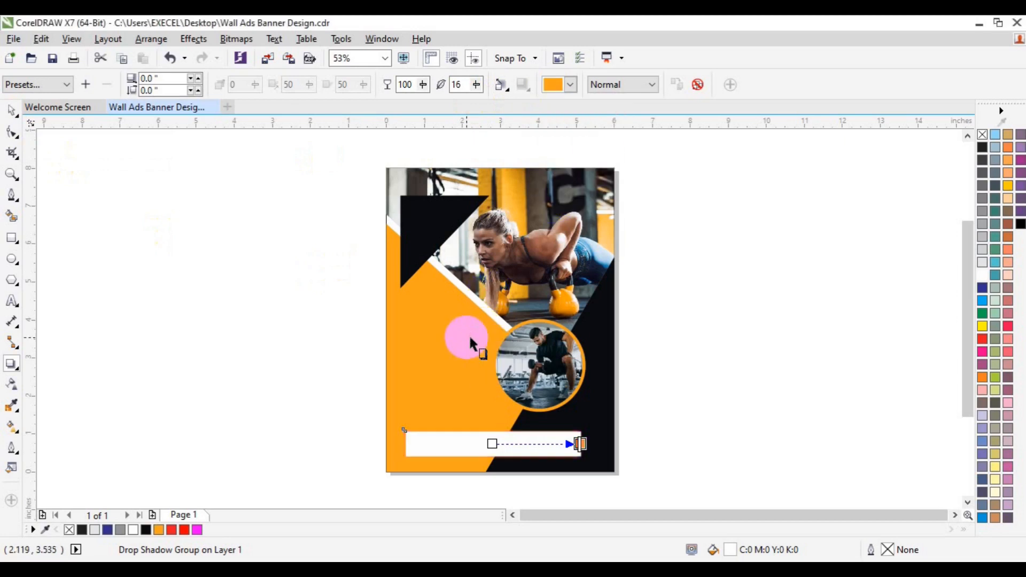
Redraw the white rectangle's drop shadow at 50 opacity with zero offset, coloured with the orange sampled from the left shape
{"action": "left_click_drag", "start_coordinate": [458, 444], "coordinate": [400, 445]}
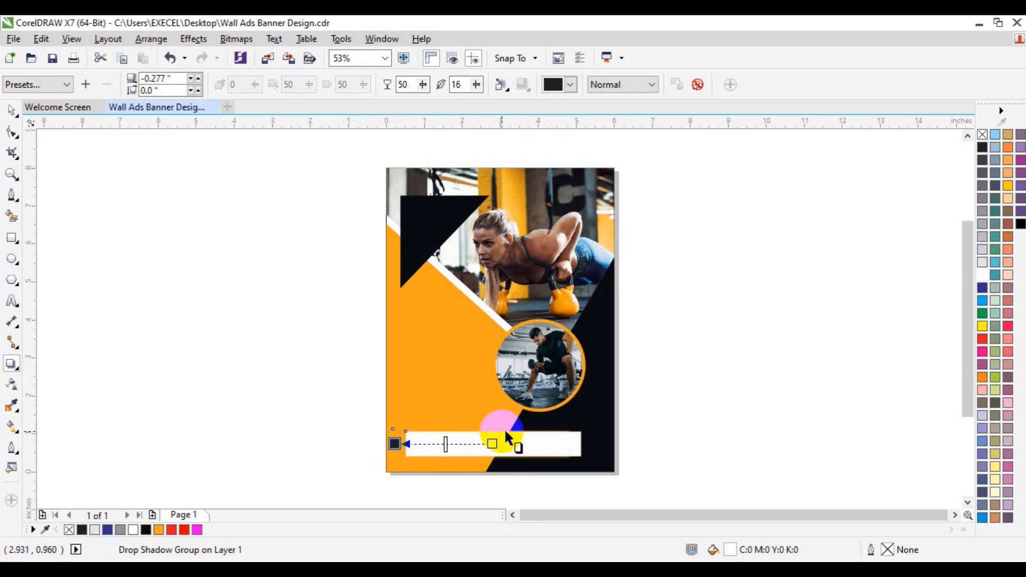
{"action": "left_click", "coordinate": [555, 85]}
{"action": "left_click", "coordinate": [552, 197]}
{"action": "left_click", "coordinate": [451, 320]}
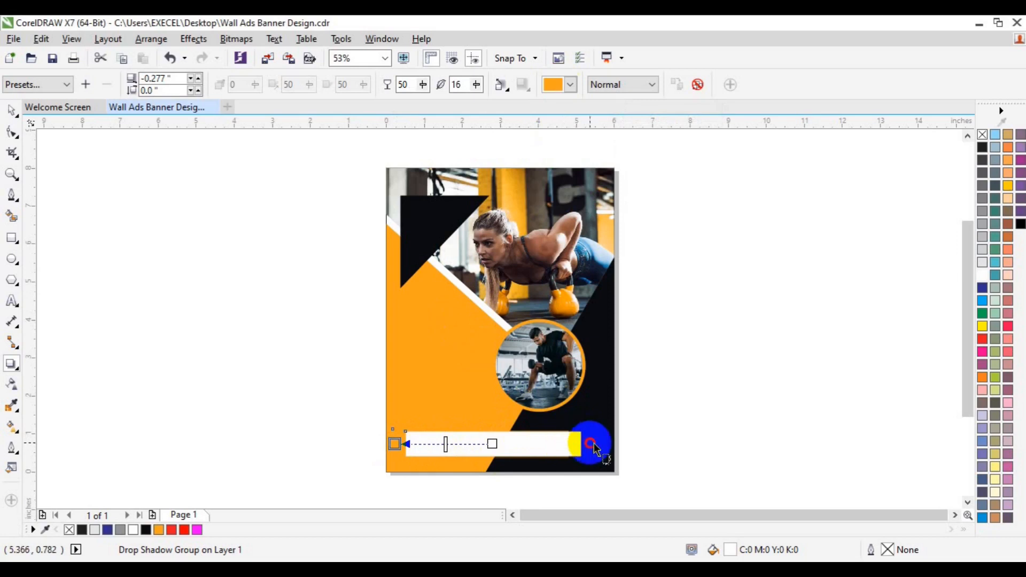
{"action": "mouse_move", "coordinate": [582, 442]}
{"action": "left_mouse_down"}
{"action": "mouse_move", "coordinate": [531, 442]}
{"action": "mouse_move", "coordinate": [580, 443]}
{"action": "left_mouse_up"}
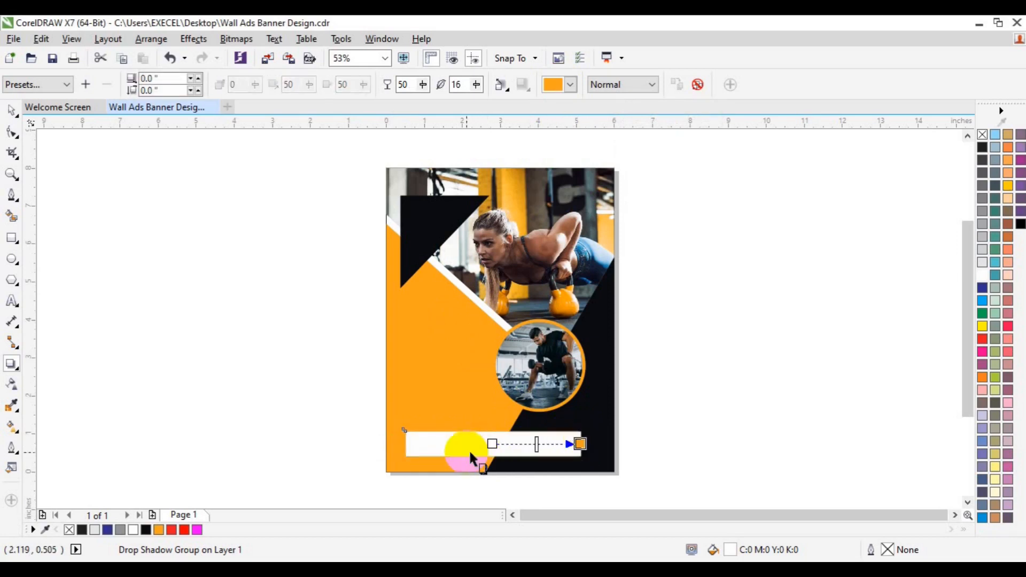
Increase the orange shadow's feathering to 43 and offset the shadow 0.14 inch to the right
{"action": "left_click", "coordinate": [476, 85]}
{"action": "left_click_drag", "start_coordinate": [483, 107], "coordinate": [486, 107]}
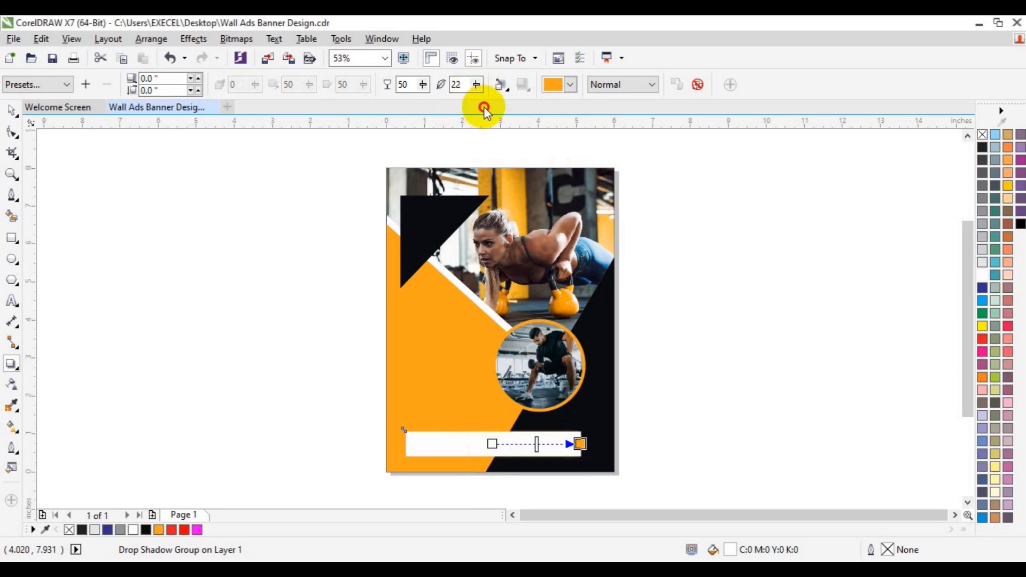
{"action": "left_click", "coordinate": [480, 91]}
{"action": "left_click", "coordinate": [483, 105]}
{"action": "left_click", "coordinate": [479, 92]}
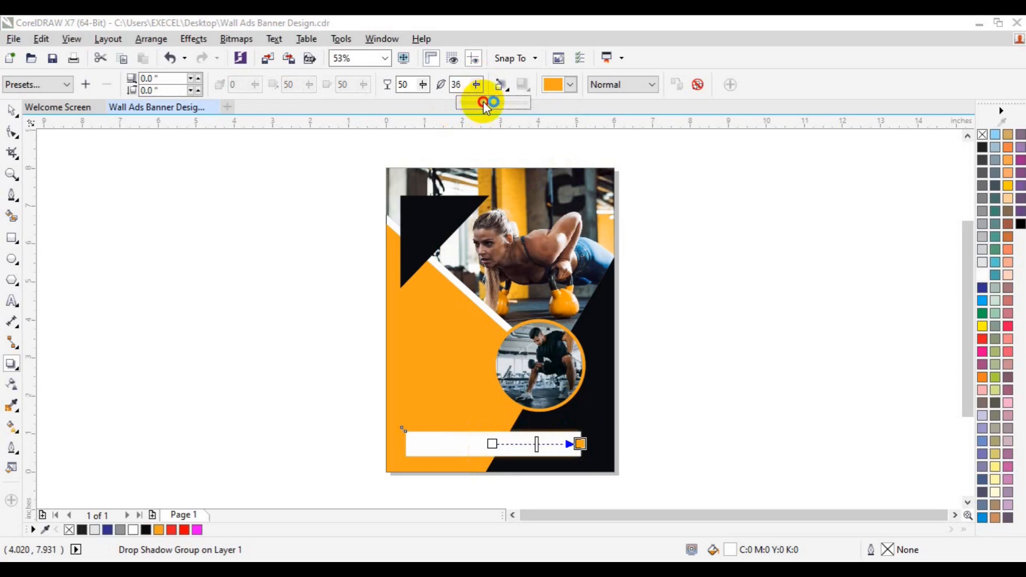
{"action": "left_click", "coordinate": [488, 101]}
{"action": "left_click_drag", "start_coordinate": [580, 444], "coordinate": [585, 444]}
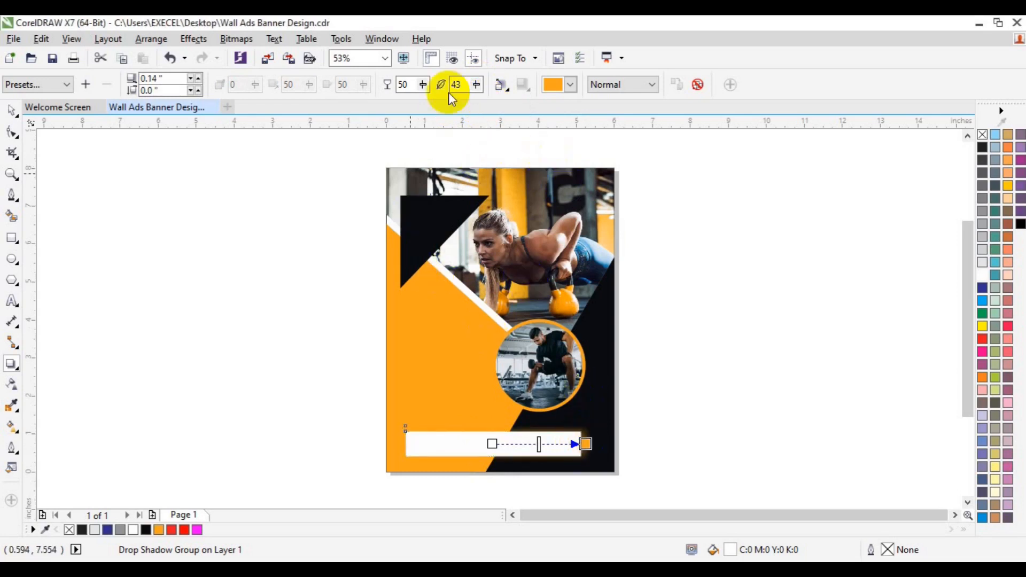
Fine-tune the feathering of the white rectangle's orange shadow, raising it to about 48
{"action": "left_click", "coordinate": [476, 85]}
{"action": "left_click", "coordinate": [478, 101]}
{"action": "left_click", "coordinate": [480, 104]}
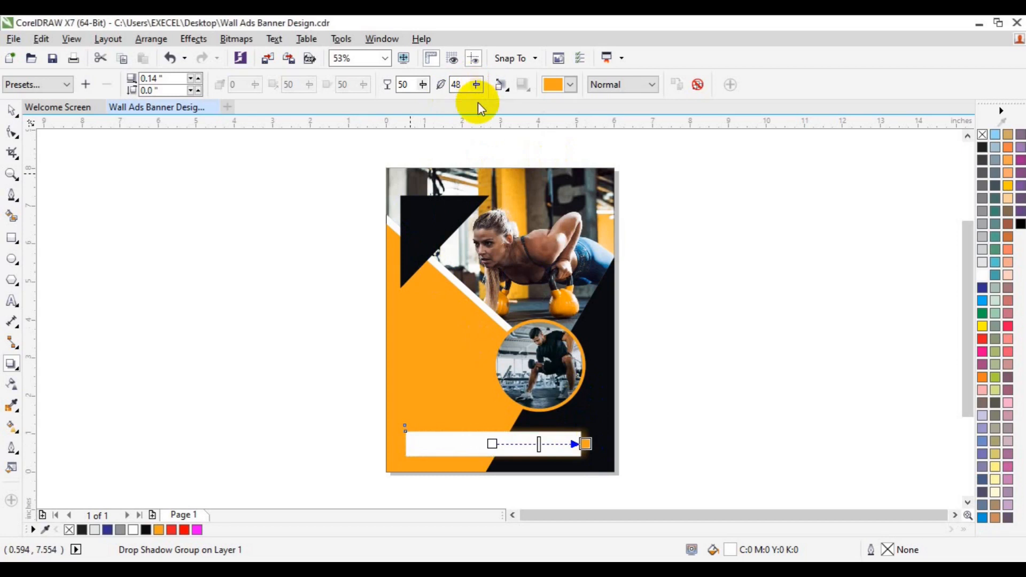
{"action": "left_click", "coordinate": [477, 85]}
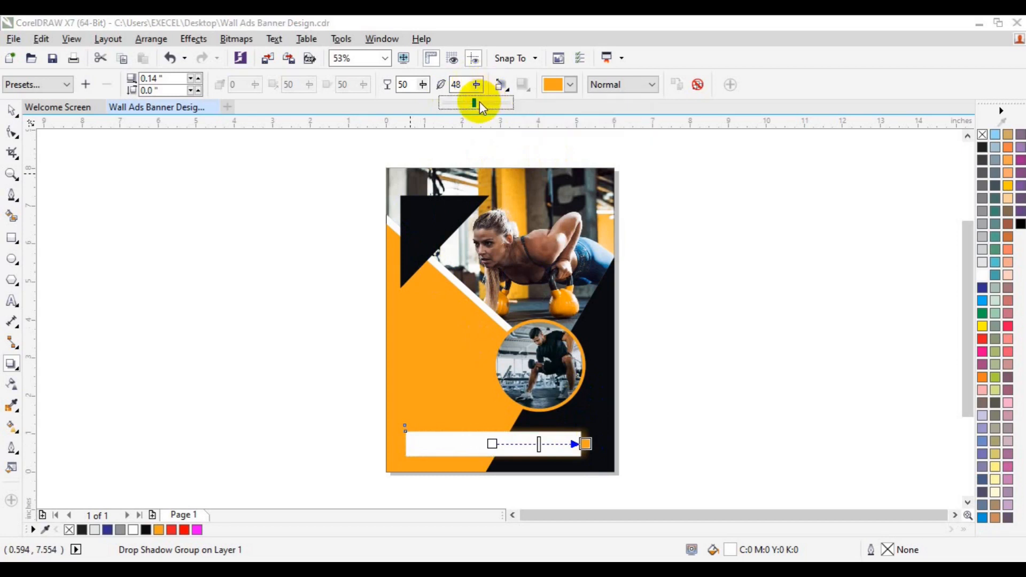
{"action": "left_click", "coordinate": [479, 102]}
{"action": "left_click_drag", "start_coordinate": [476, 86], "coordinate": [479, 101]}
Move the white rectangle with its shadow about 0.2 inch to the right on the banner
{"action": "left_click", "coordinate": [12, 111]}
{"action": "left_click", "coordinate": [186, 324]}
{"action": "mouse_move", "coordinate": [475, 438]}
{"action": "left_mouse_down"}
{"action": "mouse_move", "coordinate": [494, 319]}
{"action": "mouse_move", "coordinate": [492, 440]}
{"action": "left_mouse_up"}
{"action": "left_click", "coordinate": [366, 425]}
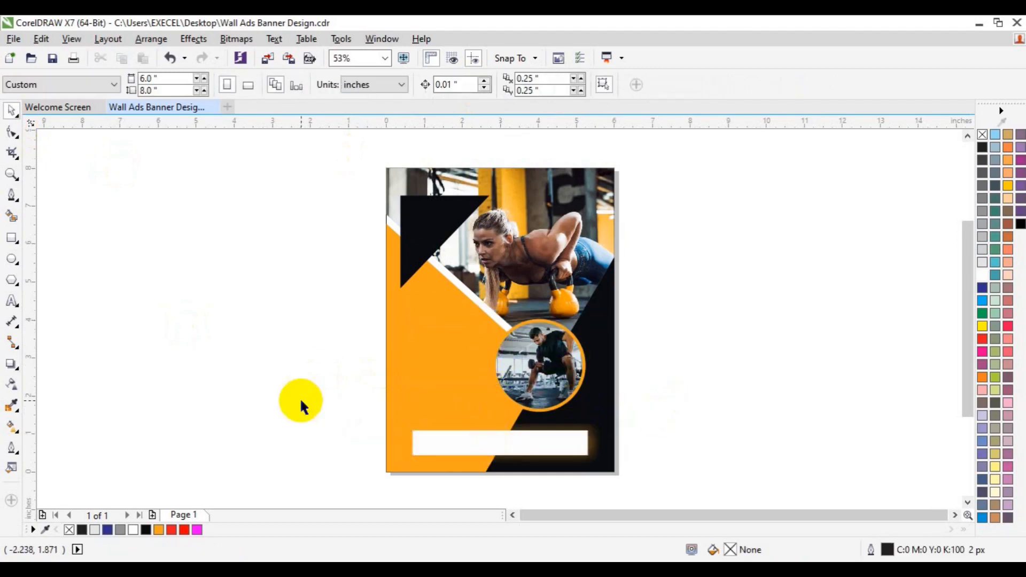
{"action": "left_click", "coordinate": [12, 301]}
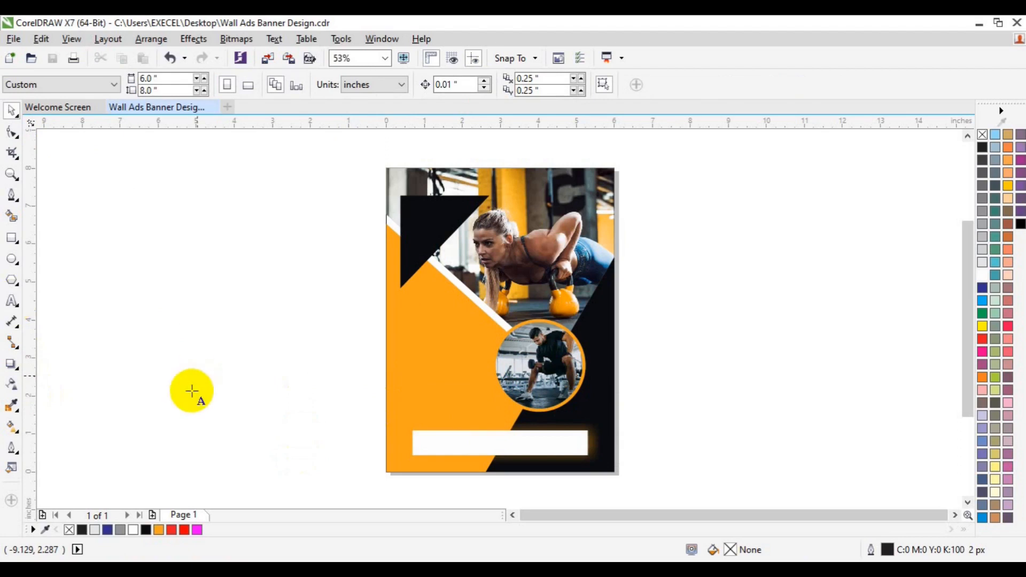
{"action": "left_click", "coordinate": [191, 388]}
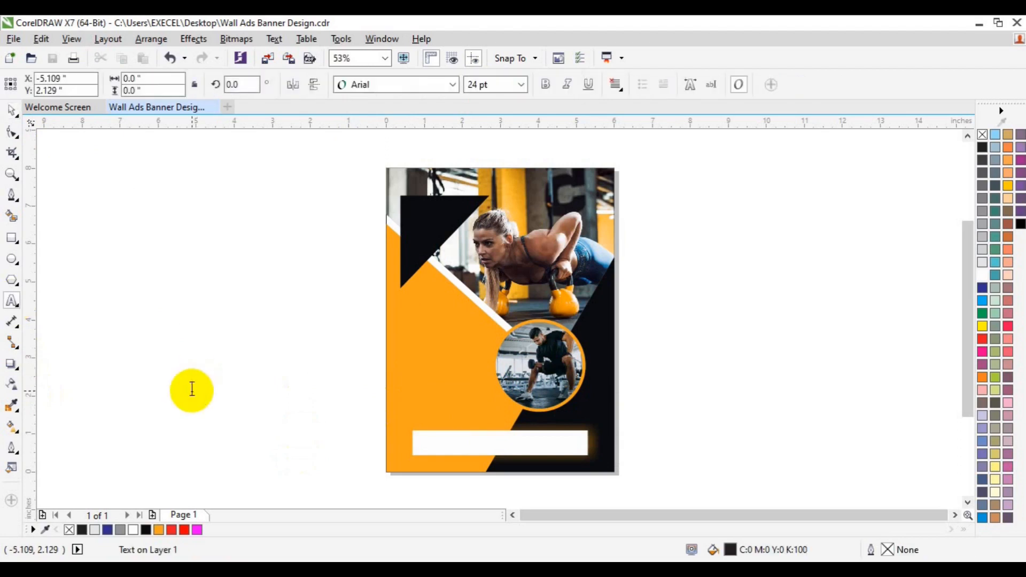
{"action": "type", "text": "www.website.com"}
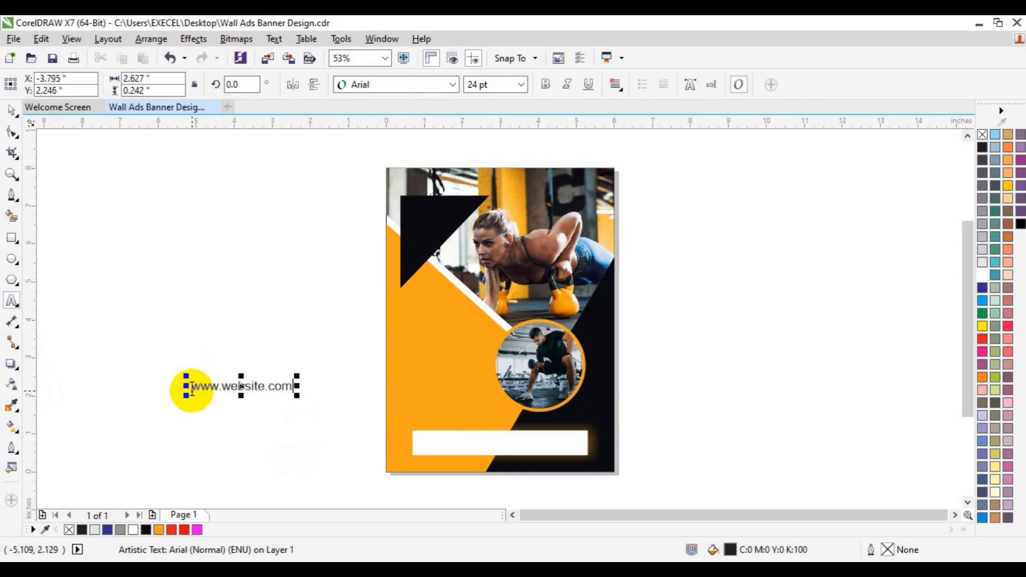
{"action": "double_click", "coordinate": [192, 389]}
{"action": "left_click", "coordinate": [545, 84]}
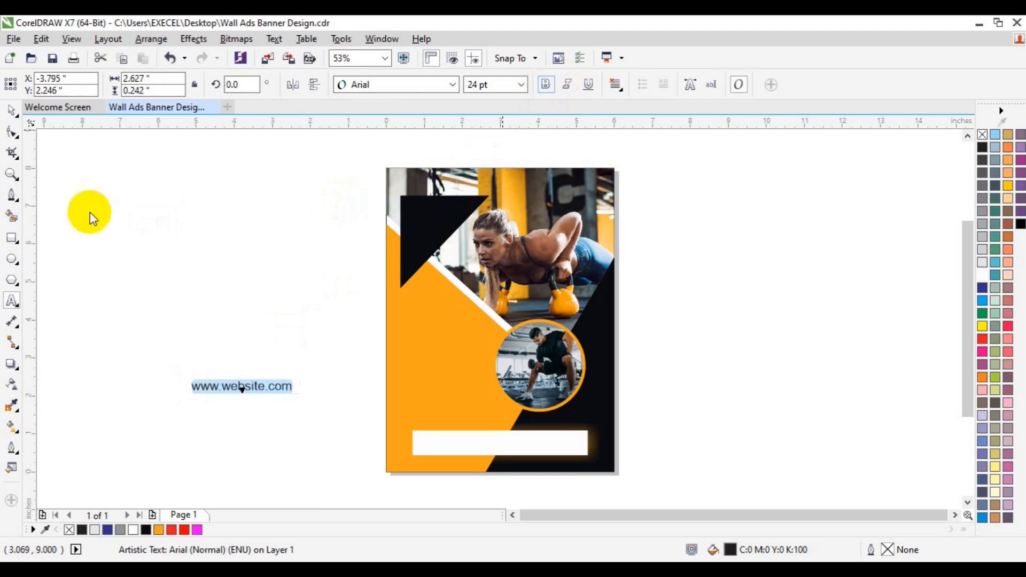
{"action": "left_click", "coordinate": [11, 110]}
{"action": "left_click_drag", "start_coordinate": [237, 388], "coordinate": [475, 445]}
{"action": "left_click", "coordinate": [557, 447], "text": "shift"}
{"action": "key", "text": "c"}
{"action": "left_click", "coordinate": [767, 412]}
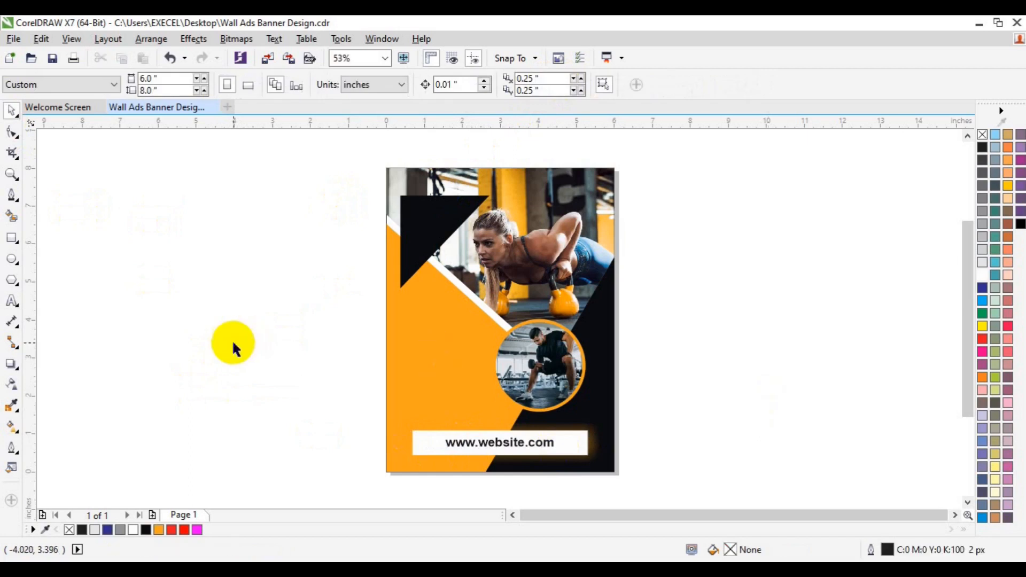
Duplicate the website text onto the empty area beside the page and change the copy's wording to 30%
{"action": "left_click", "coordinate": [482, 442]}
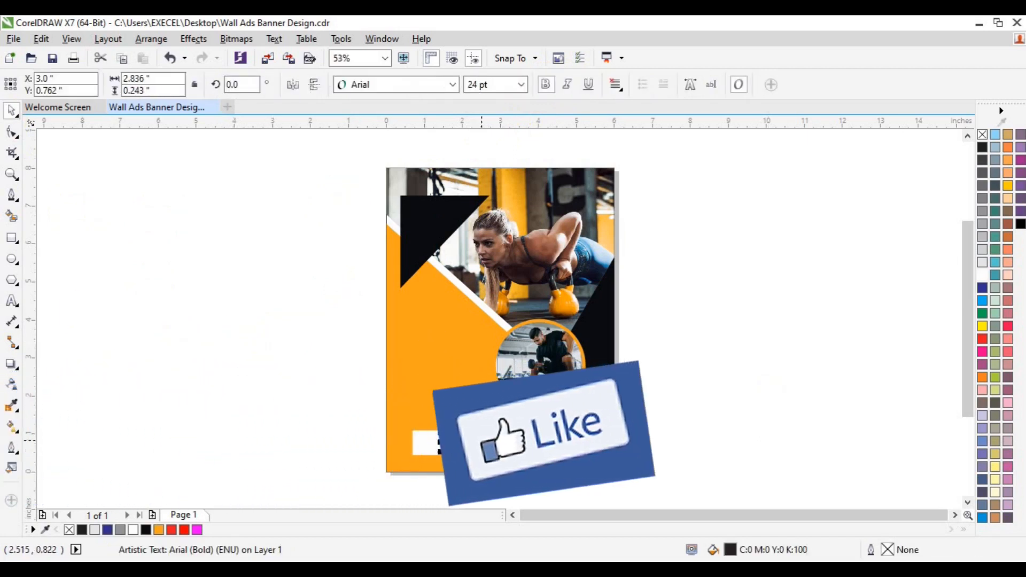
{"action": "key", "text": "ctrl+d"}
{"action": "left_click_drag", "start_coordinate": [497, 435], "coordinate": [214, 394]}
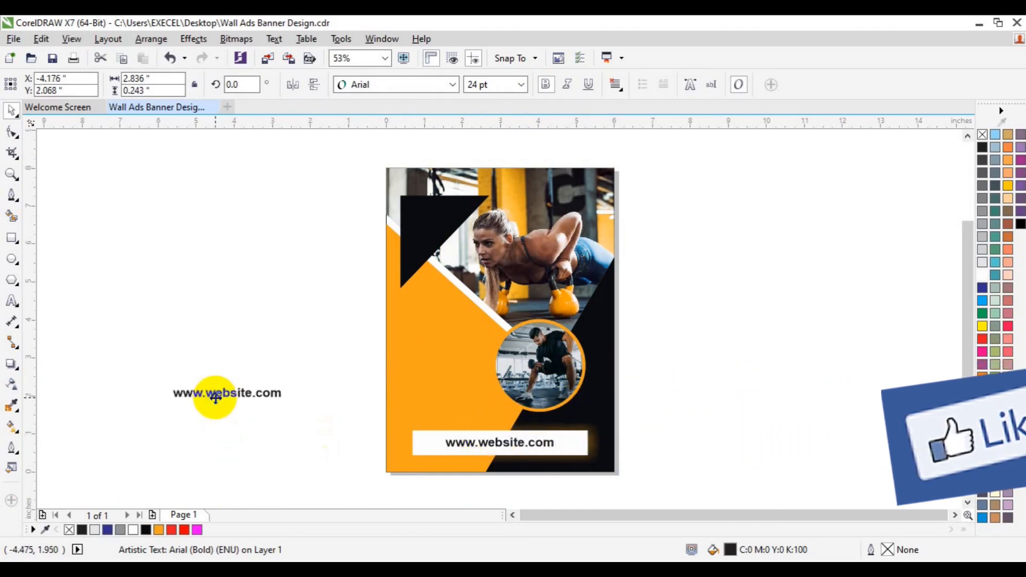
{"action": "left_click", "coordinate": [11, 302]}
{"action": "double_click", "coordinate": [189, 395]}
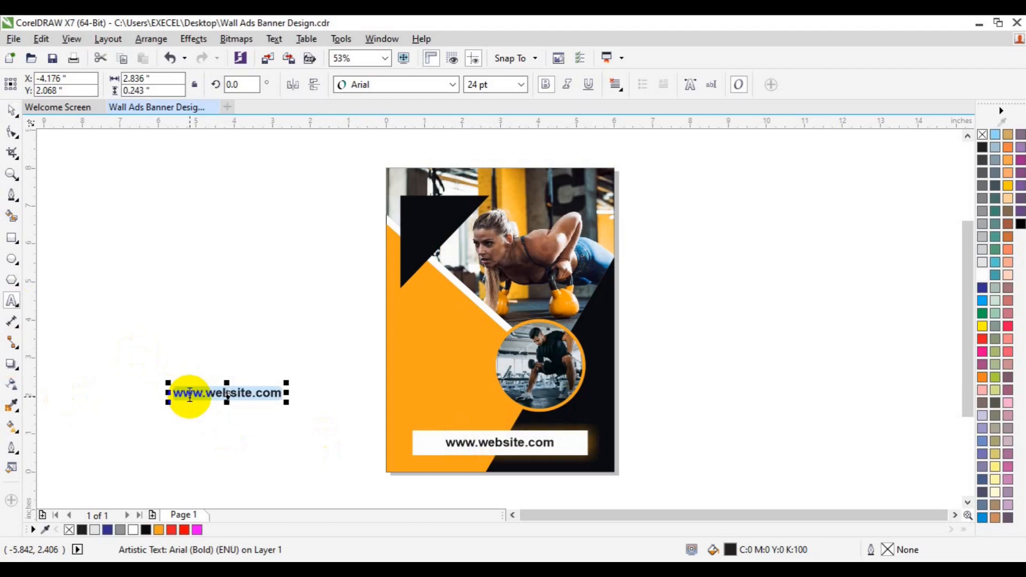
{"action": "type", "text": "30"}
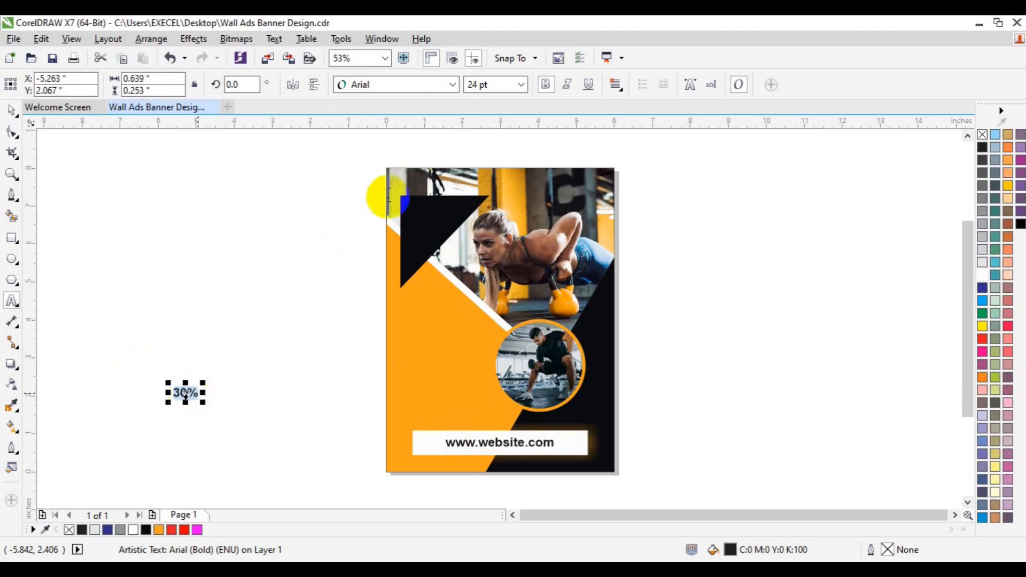
Set the font of the 30% text to Roboto in its normal weight
{"action": "left_click", "coordinate": [451, 84]}
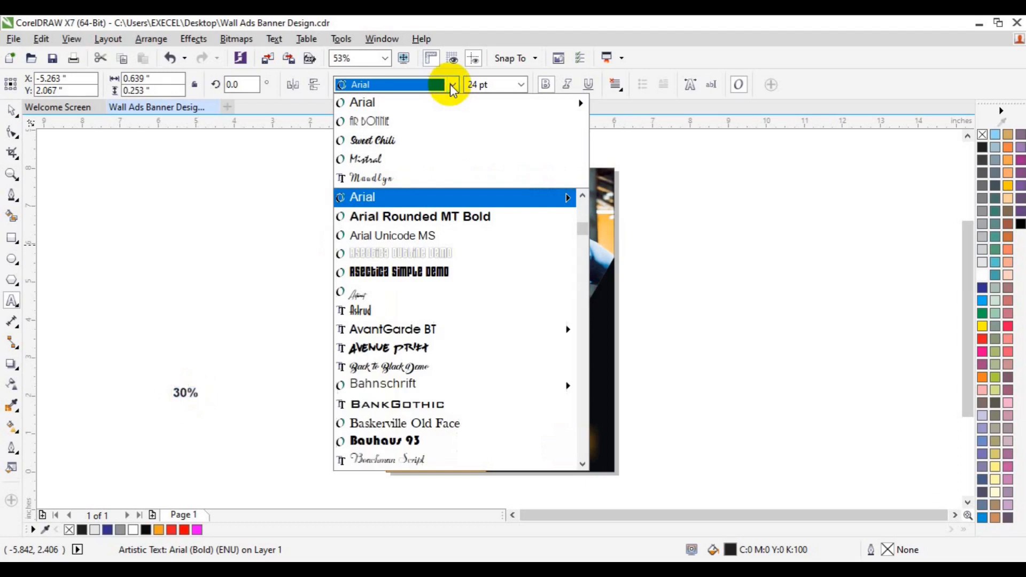
{"action": "type", "text": "Roboto"}
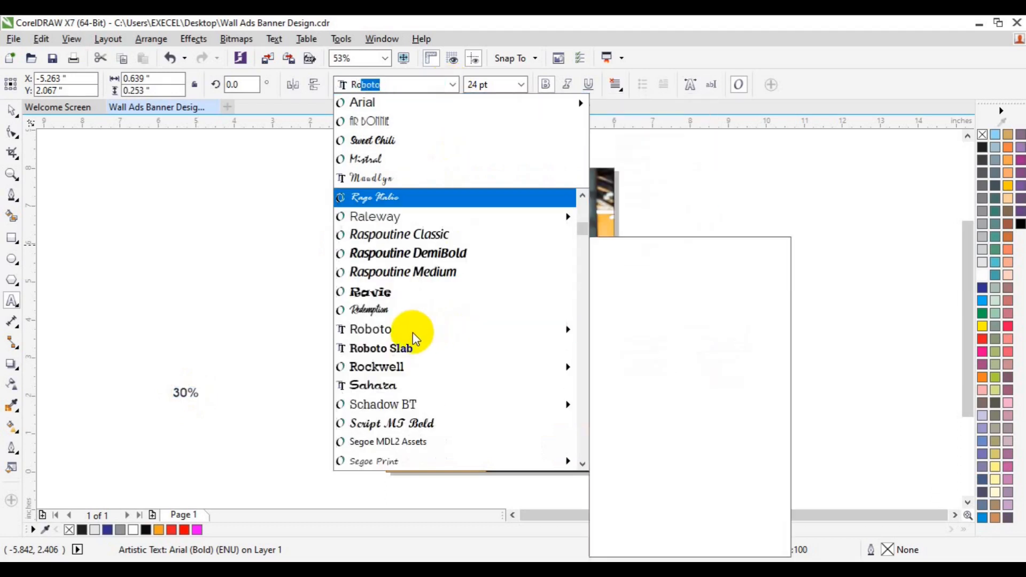
{"action": "scroll", "coordinate": [405, 331], "scroll_direction": "down", "scroll_amount": 2}
{"action": "mouse_move", "coordinate": [419, 198]}
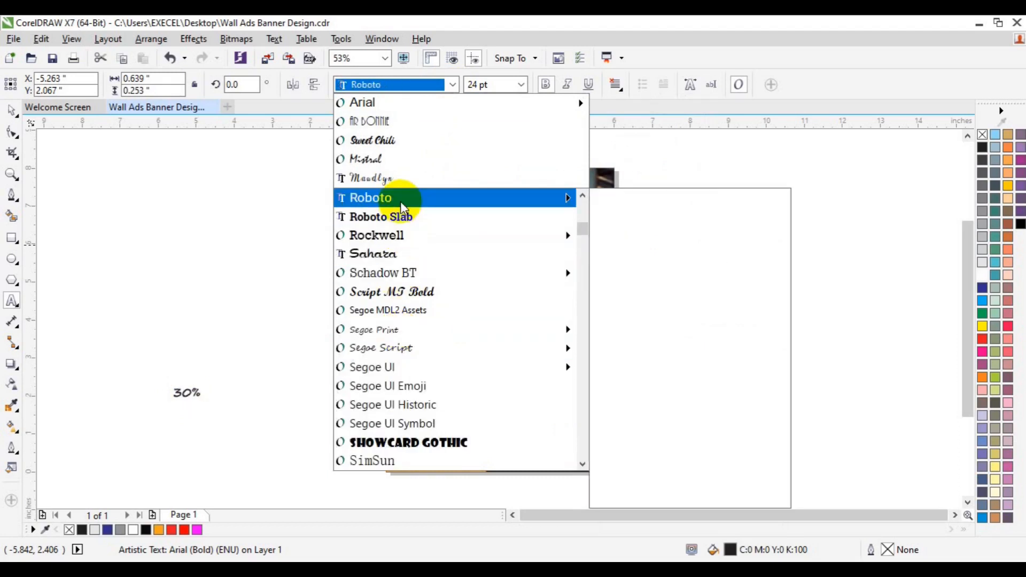
{"action": "left_click", "coordinate": [671, 297]}
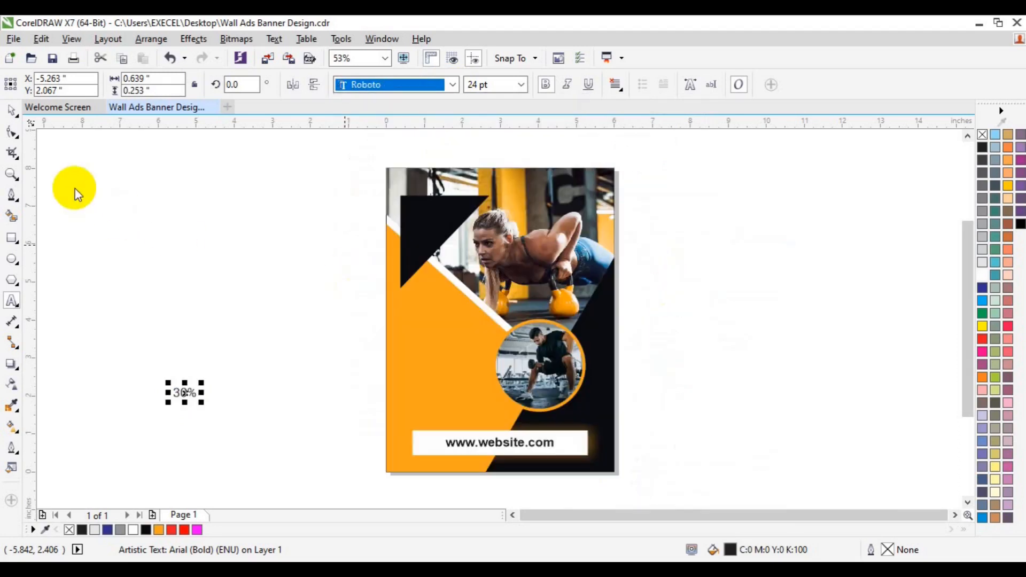
Duplicate the 30% text, change the copy to a bold OFF and place it directly beneath the 30%
{"action": "left_click", "coordinate": [13, 111]}
{"action": "left_click", "coordinate": [185, 391]}
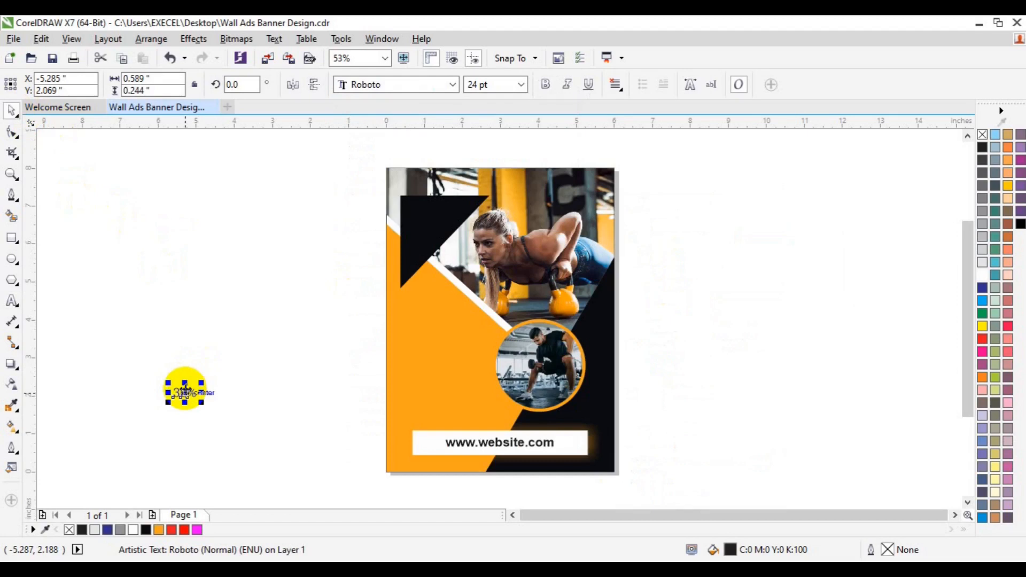
{"action": "key", "text": "ctrl+d"}
{"action": "left_click", "coordinate": [12, 302]}
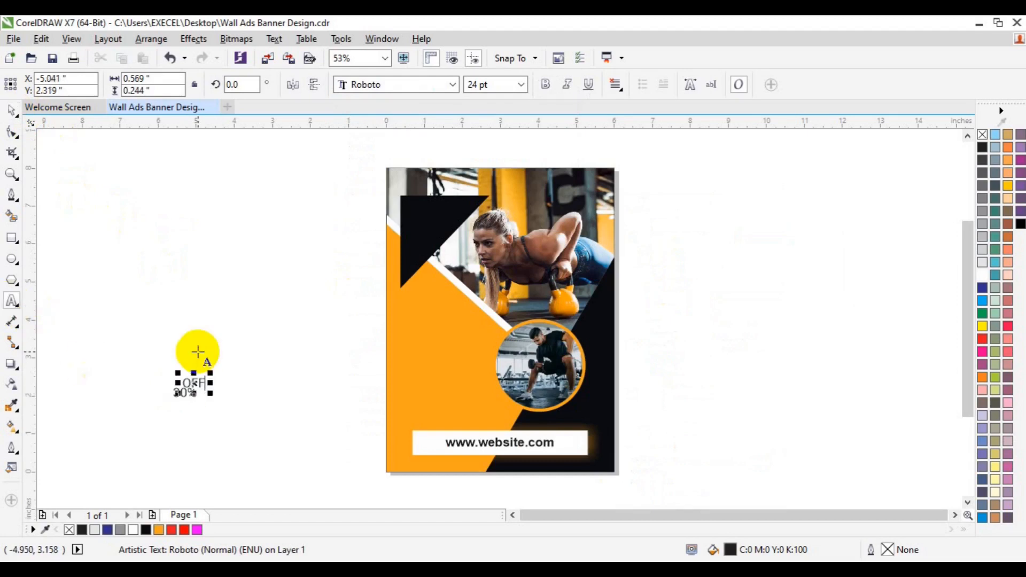
{"action": "key", "text": "ctrl+a"}
{"action": "left_click", "coordinate": [545, 84]}
{"action": "left_click", "coordinate": [12, 112]}
{"action": "left_click_drag", "start_coordinate": [192, 382], "coordinate": [190, 405]}
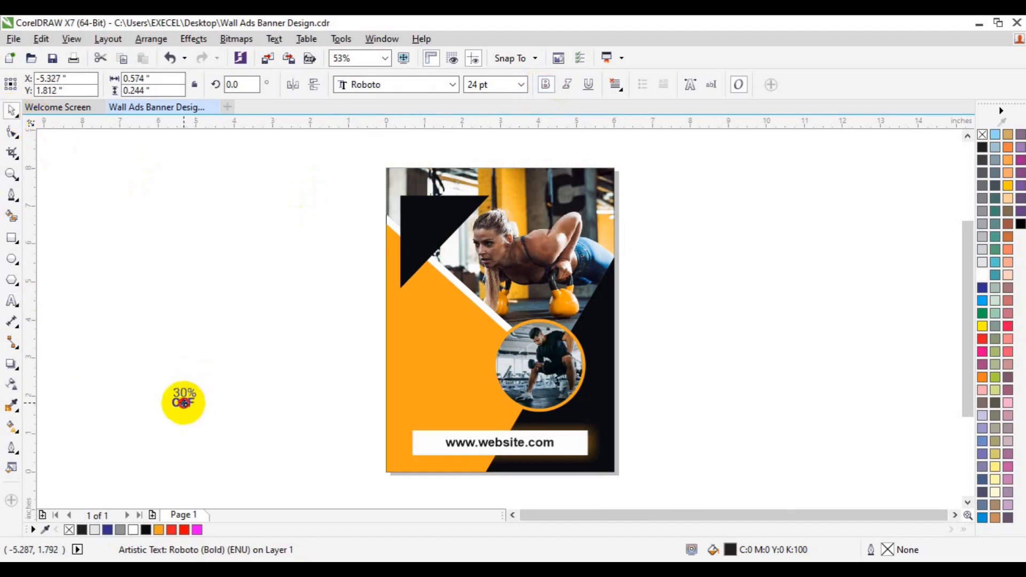
Group the 30% and OFF texts, enlarged to about 1.45 by 1.33 inches, and place them over the black triangle
{"action": "left_click_drag", "start_coordinate": [151, 380], "coordinate": [251, 438]}
{"action": "left_click_drag", "start_coordinate": [201, 415], "coordinate": [218, 431]}
{"action": "key", "text": "ctrl+g"}
{"action": "left_click_drag", "start_coordinate": [184, 402], "coordinate": [411, 230]}
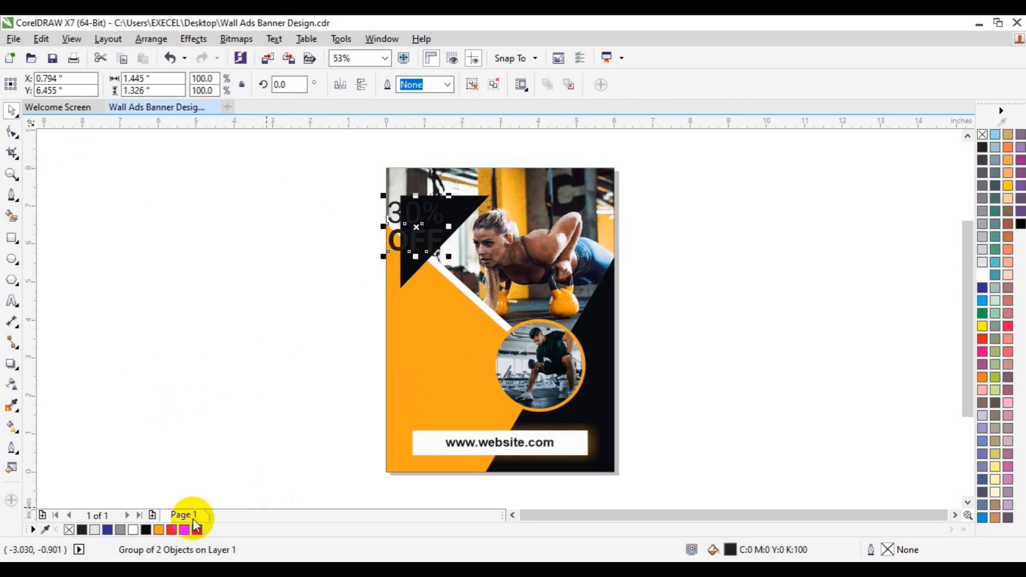
Fill the 30% OFF group with orange and fit it inside the black triangle at about 1.01 by 0.93 inches
{"action": "left_click", "coordinate": [159, 530]}
{"action": "left_click_drag", "start_coordinate": [446, 257], "coordinate": [439, 252]}
{"action": "left_click", "coordinate": [460, 222], "text": "shift"}
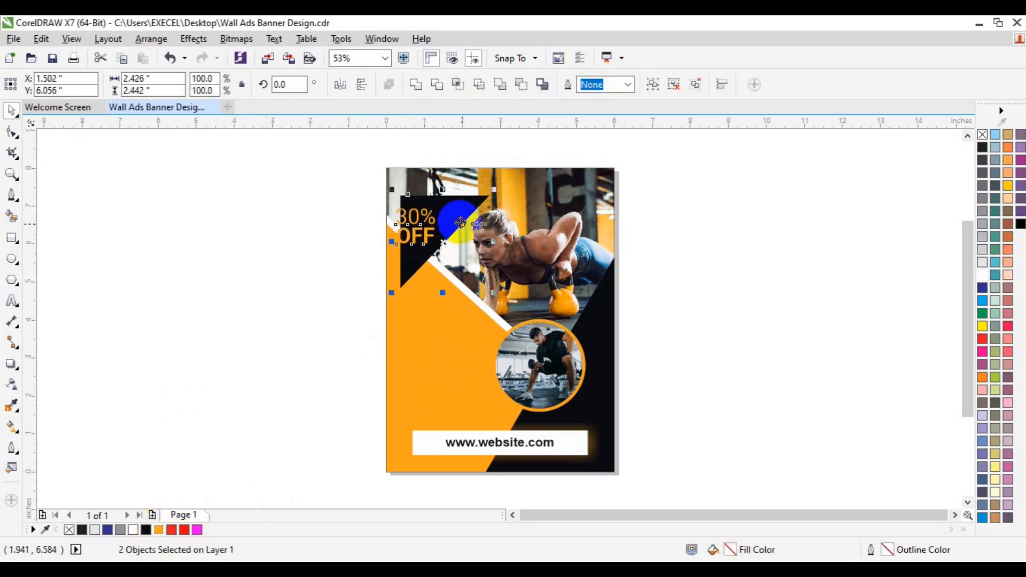
{"action": "key", "text": "c"}
{"action": "key", "text": "e"}
{"action": "left_click", "coordinate": [309, 264]}
{"action": "left_click", "coordinate": [440, 251]}
{"action": "left_click_drag", "start_coordinate": [439, 251], "coordinate": [427, 226]}
{"action": "left_click", "coordinate": [297, 286]}
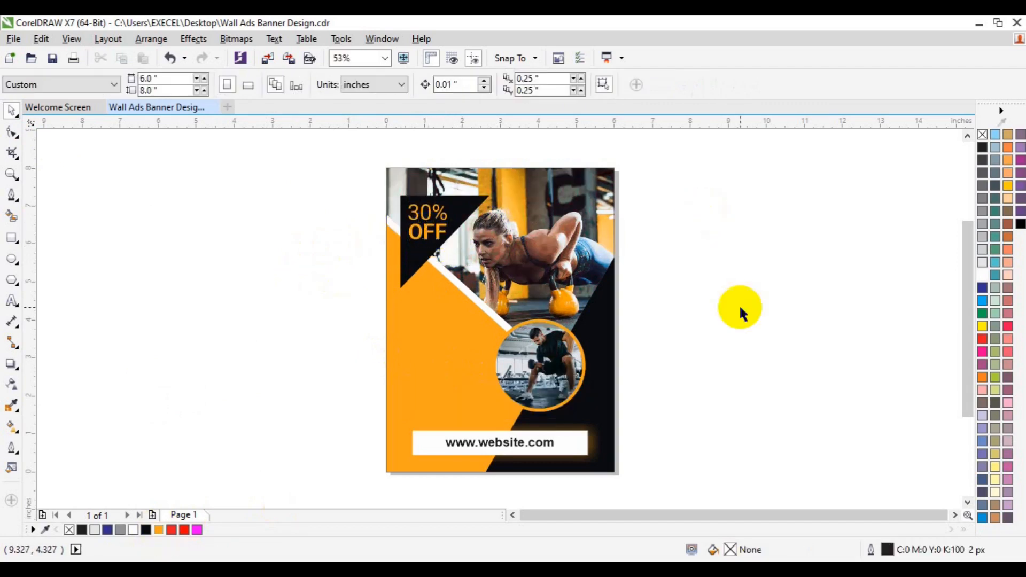
Shrink the 30% OFF group slightly about its centre to about 0.96 by 0.88 inch
{"action": "left_click", "coordinate": [430, 227]}
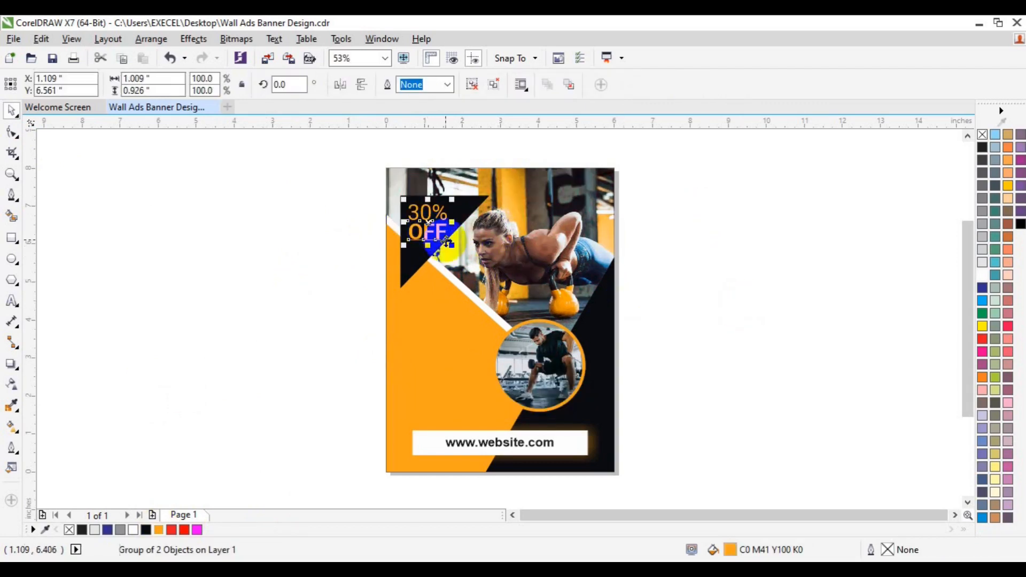
{"action": "left_click_drag", "start_coordinate": [451, 245], "coordinate": [449, 242]}
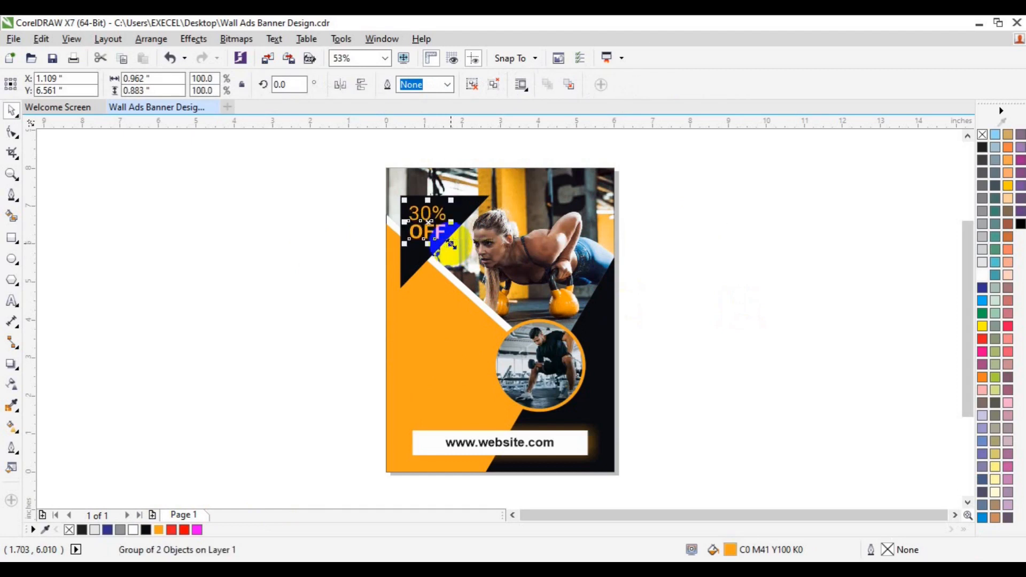
{"action": "left_click", "coordinate": [657, 383]}
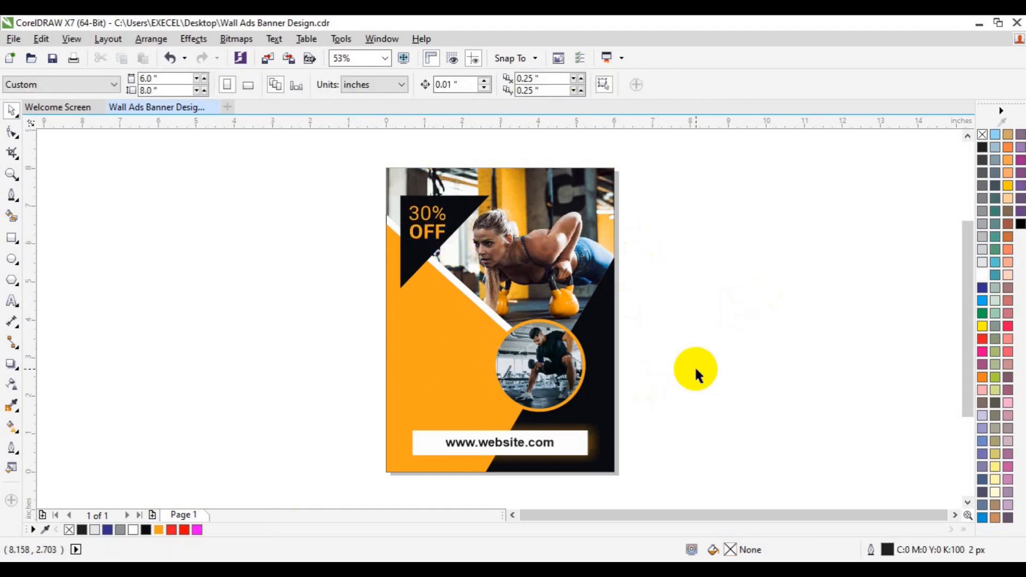
Add the artistic text NOW OR NEVER on the empty area beside the page
{"action": "left_click", "coordinate": [12, 175]}
{"action": "left_click", "coordinate": [414, 365]}
{"action": "key", "text": "space"}
{"action": "left_click", "coordinate": [11, 301]}
{"action": "left_click", "coordinate": [133, 297]}
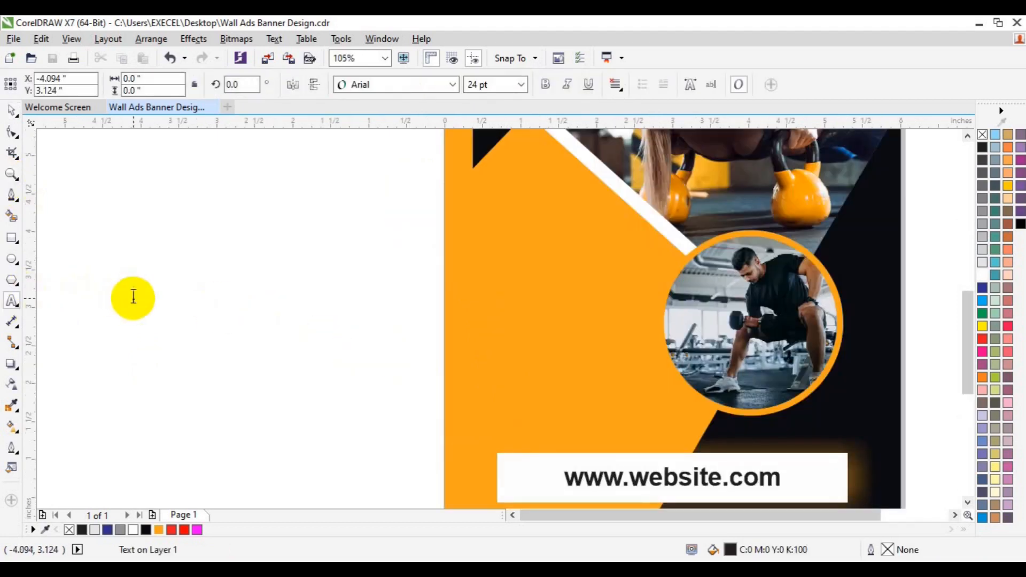
{"action": "type", "text": "NOW "}
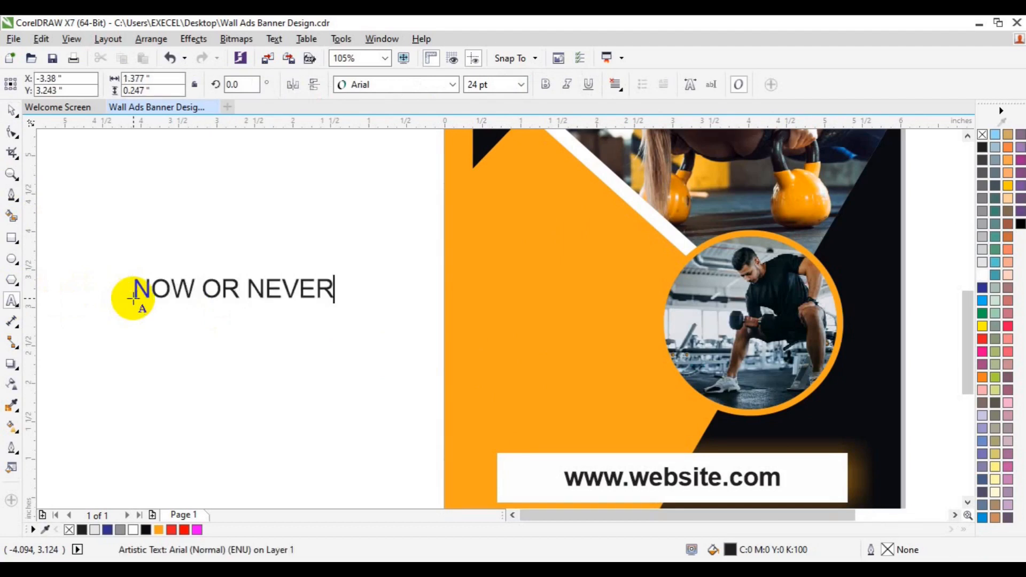
{"action": "type", "text": "OR NEVER"}
Format the NOW OR NEVER text in Lato Semibold at 16 pt
{"action": "key", "text": "ctrl+a"}
{"action": "left_click", "coordinate": [449, 85]}
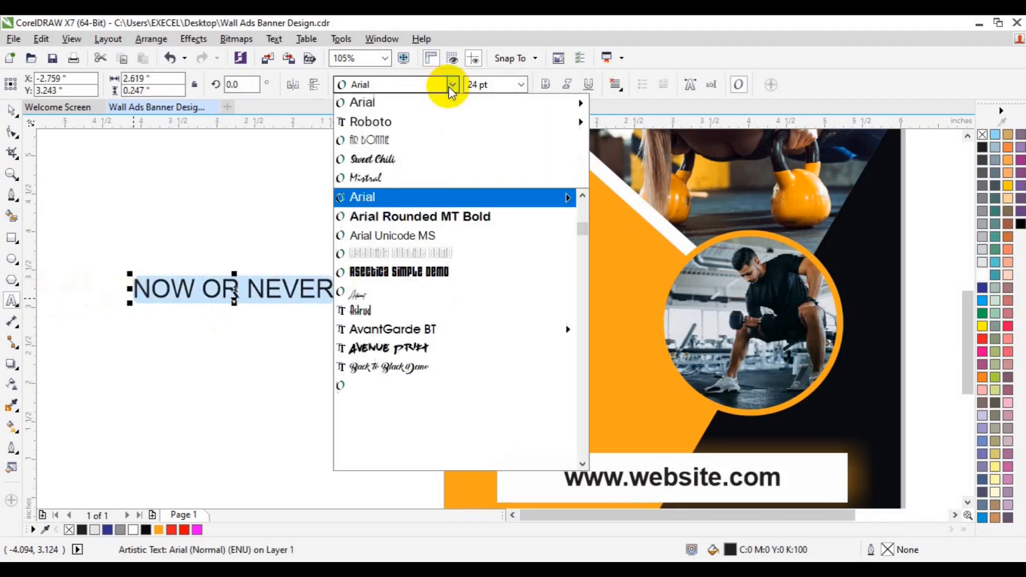
{"action": "type", "text": "Lat"}
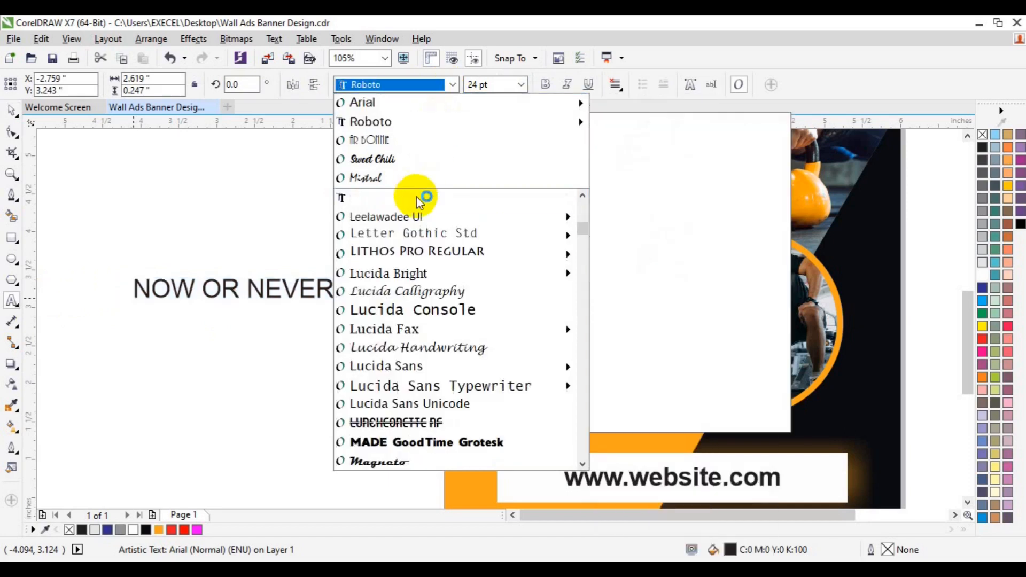
{"action": "mouse_move", "coordinate": [418, 202]}
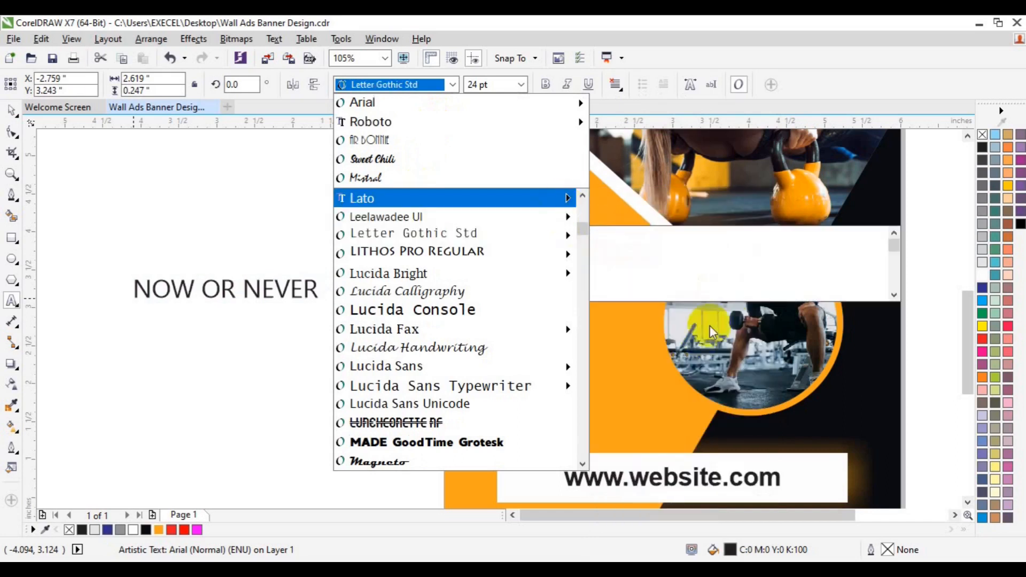
{"action": "left_click", "coordinate": [709, 385]}
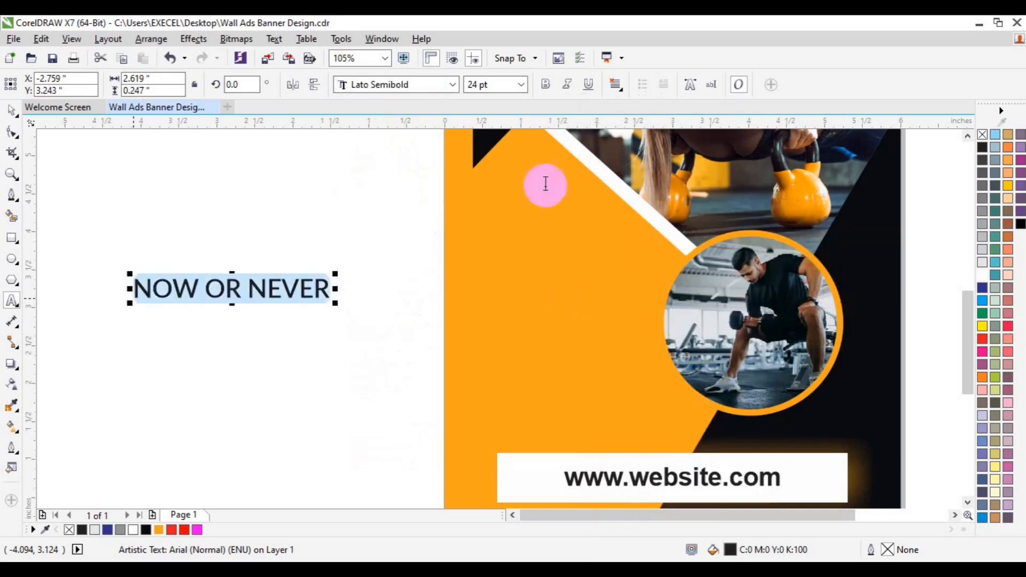
{"action": "left_click", "coordinate": [521, 86]}
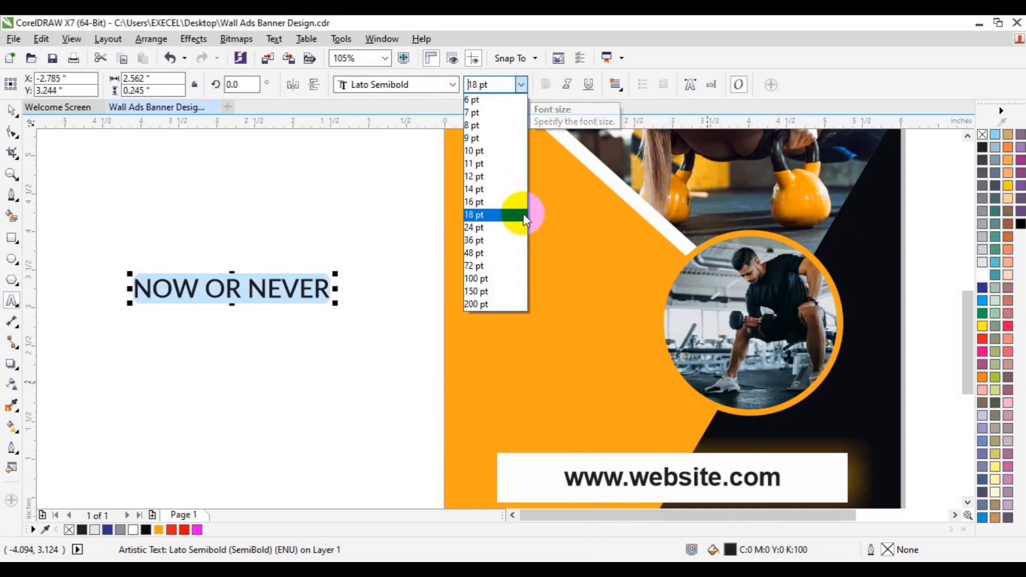
{"action": "left_click", "coordinate": [524, 204]}
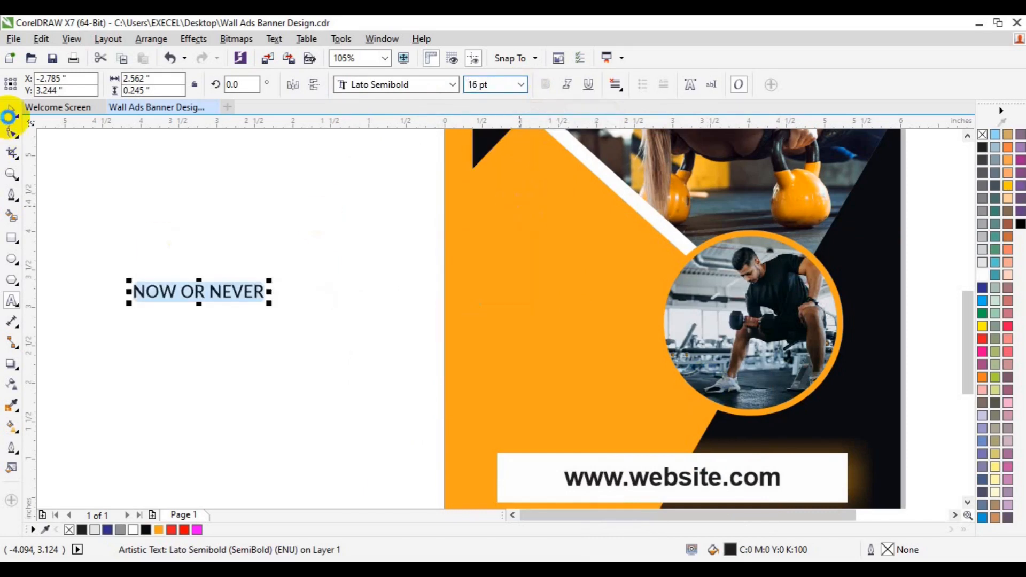
Duplicate NOW OR NEVER directly below itself and replace the copy's wording with START YOUR and BODY SHAPE on two lines
{"action": "left_click", "coordinate": [12, 113]}
{"action": "key", "text": "ctrl+d"}
{"action": "left_click_drag", "start_coordinate": [206, 270], "coordinate": [191, 311]}
{"action": "left_click", "coordinate": [12, 302]}
{"action": "key", "text": "ctrl+a"}
{"action": "type", "text": "START "}
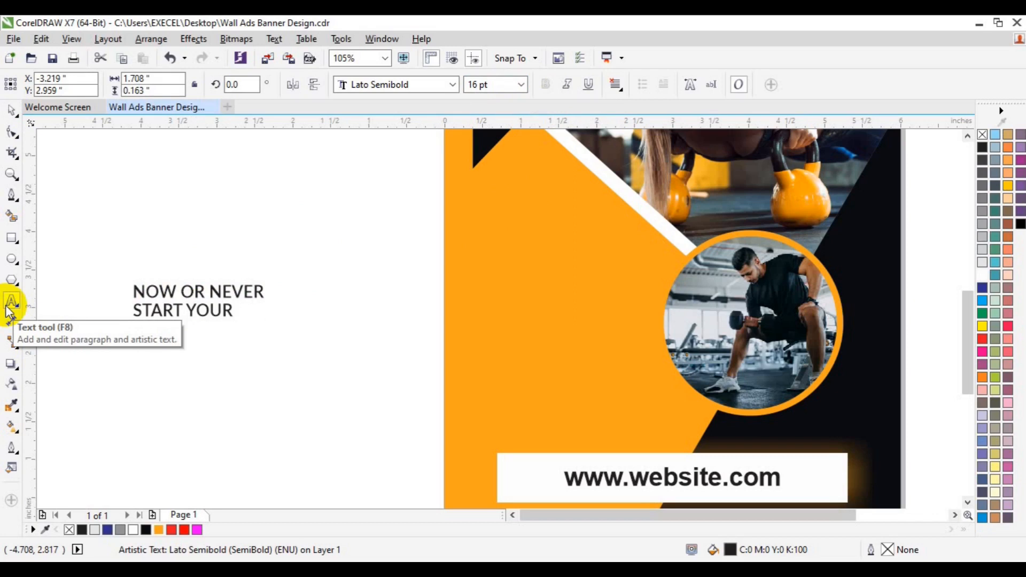
{"action": "type", "text": "YOUR"}
{"action": "key", "text": "Return"}
{"action": "type", "text": "BODY SHAPE"}
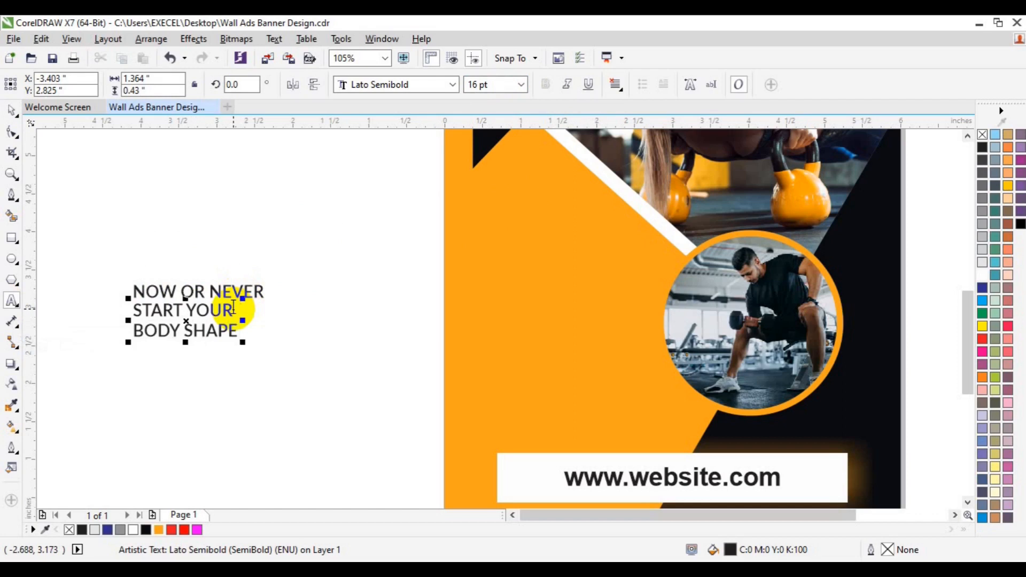
Set the START YOUR BODY SHAPE text to 36 pt in Lato Bold
{"action": "key", "text": "ctrl+a"}
{"action": "left_click", "coordinate": [522, 84]}
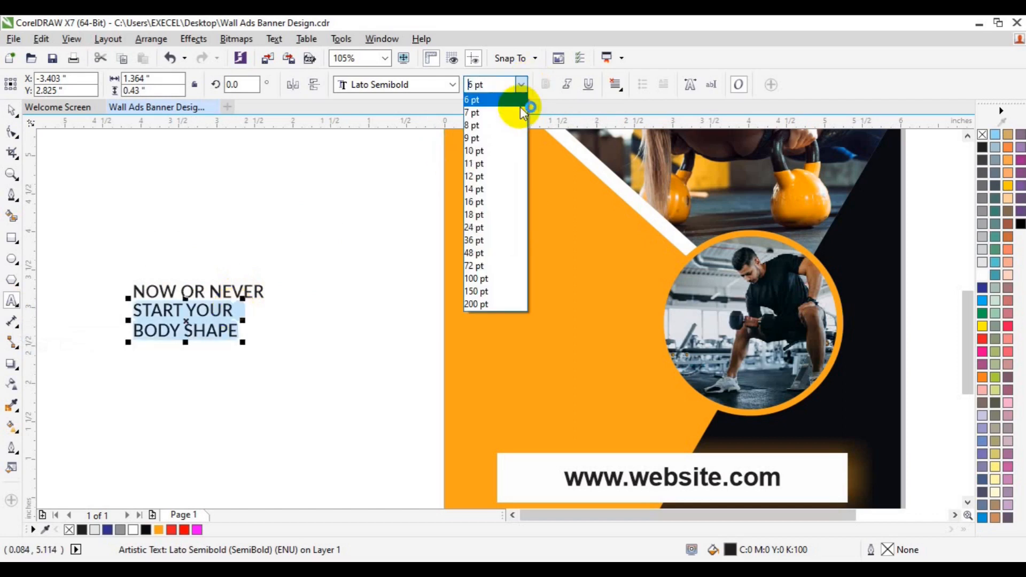
{"action": "left_click", "coordinate": [512, 241]}
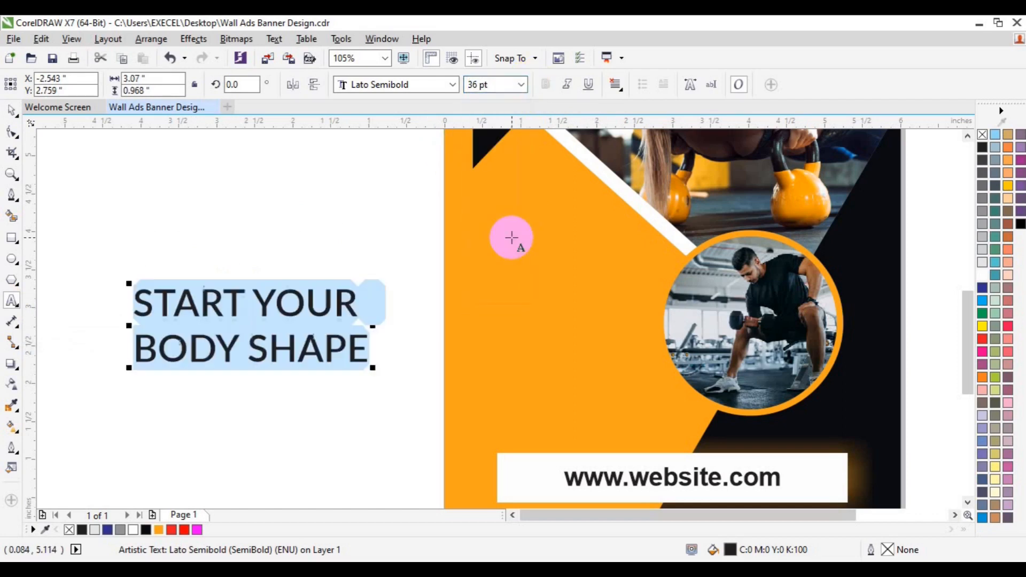
{"action": "left_click", "coordinate": [453, 84]}
{"action": "mouse_move", "coordinate": [442, 110]}
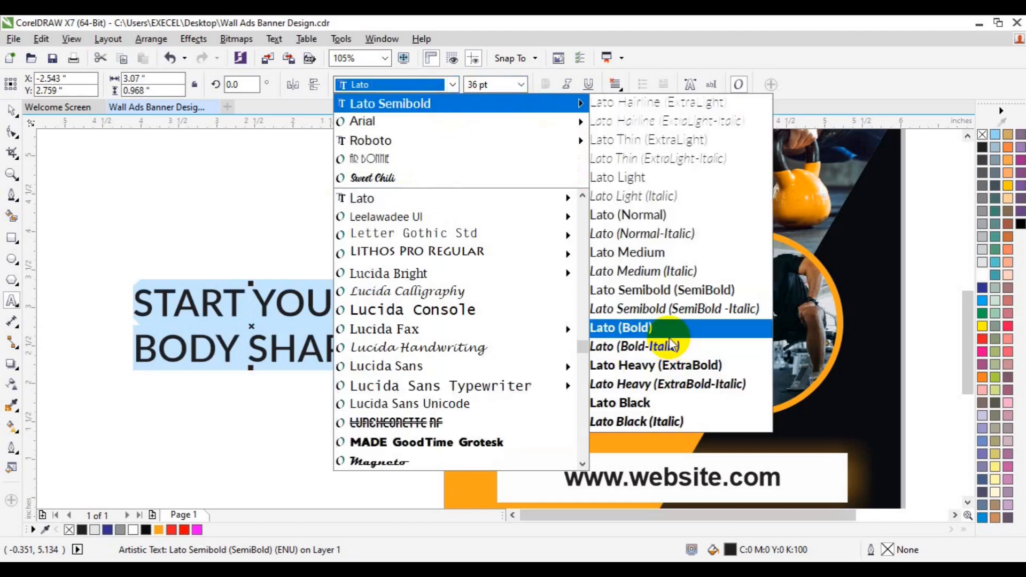
{"action": "left_click", "coordinate": [669, 335]}
{"action": "left_click", "coordinate": [11, 110]}
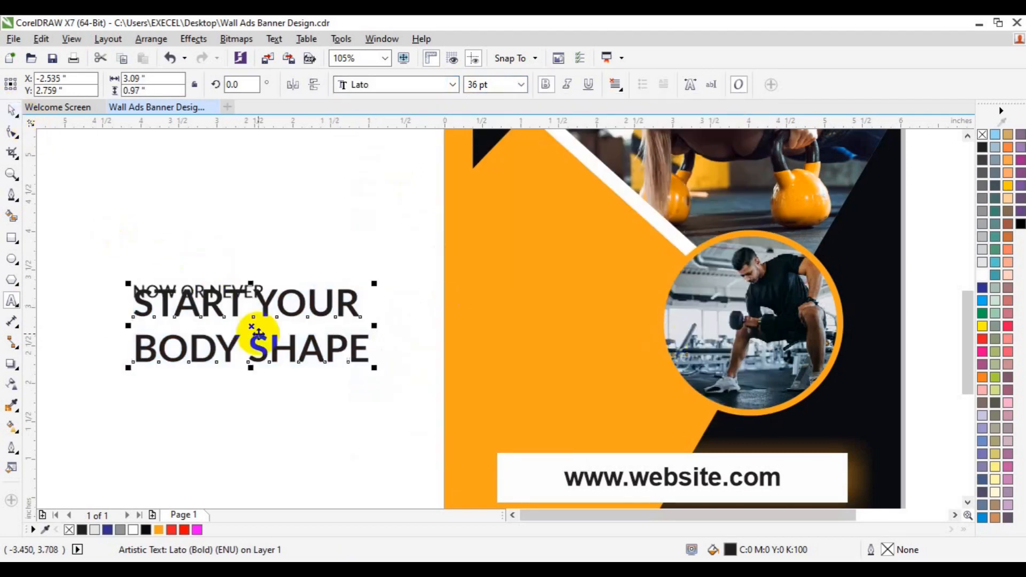
Move the START YOUR BODY SHAPE text onto the orange area beside the circular photo and set it to 24 pt
{"action": "left_click_drag", "start_coordinate": [253, 329], "coordinate": [507, 350]}
{"action": "left_click", "coordinate": [521, 86]}
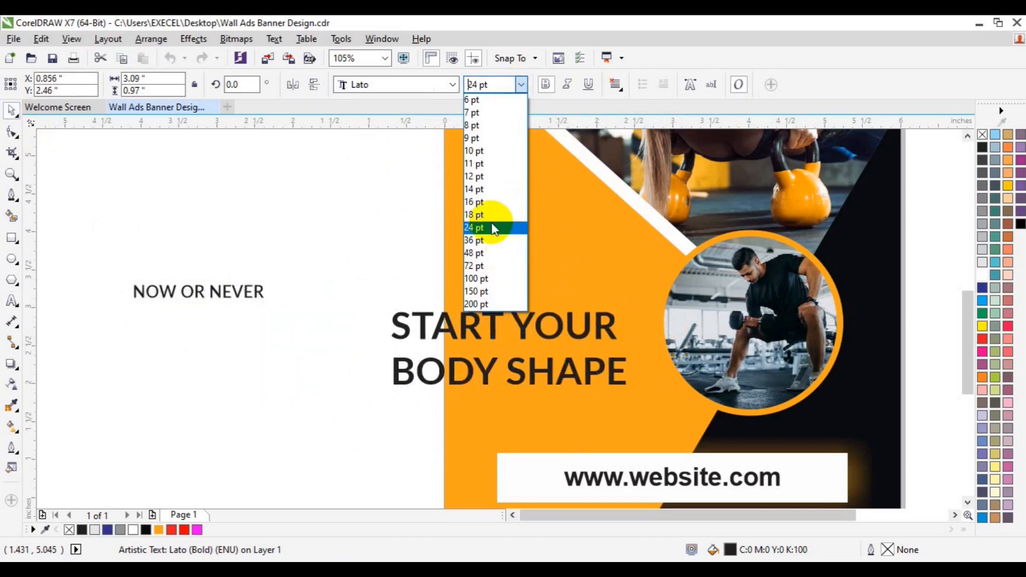
{"action": "left_click", "coordinate": [492, 229]}
{"action": "left_click_drag", "start_coordinate": [472, 343], "coordinate": [556, 347]}
Set the NOW OR NEVER text to 11 pt and place it above START YOUR BODY SHAPE, aligned to its left edge
{"action": "left_click", "coordinate": [521, 85]}
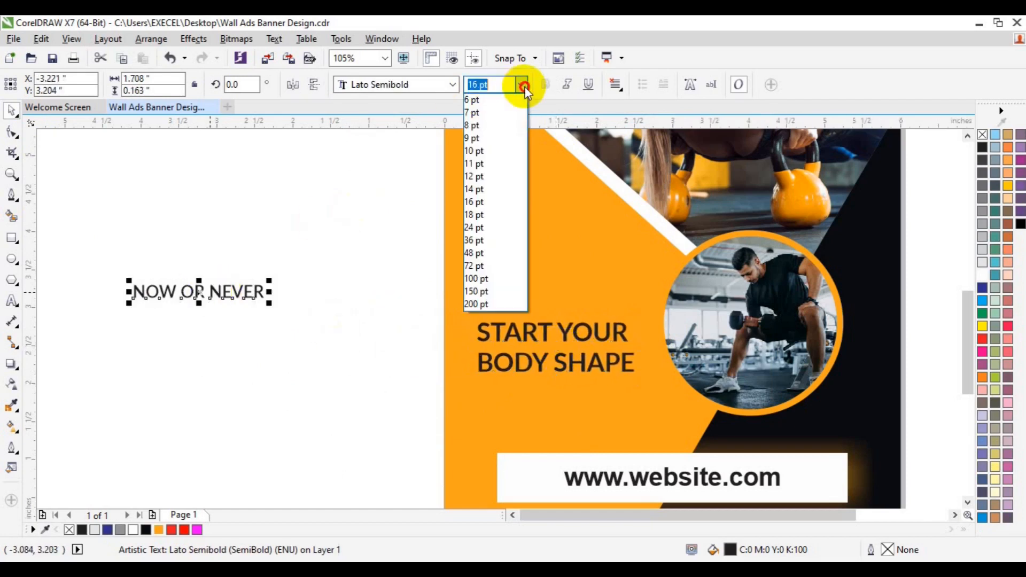
{"action": "left_click", "coordinate": [494, 166]}
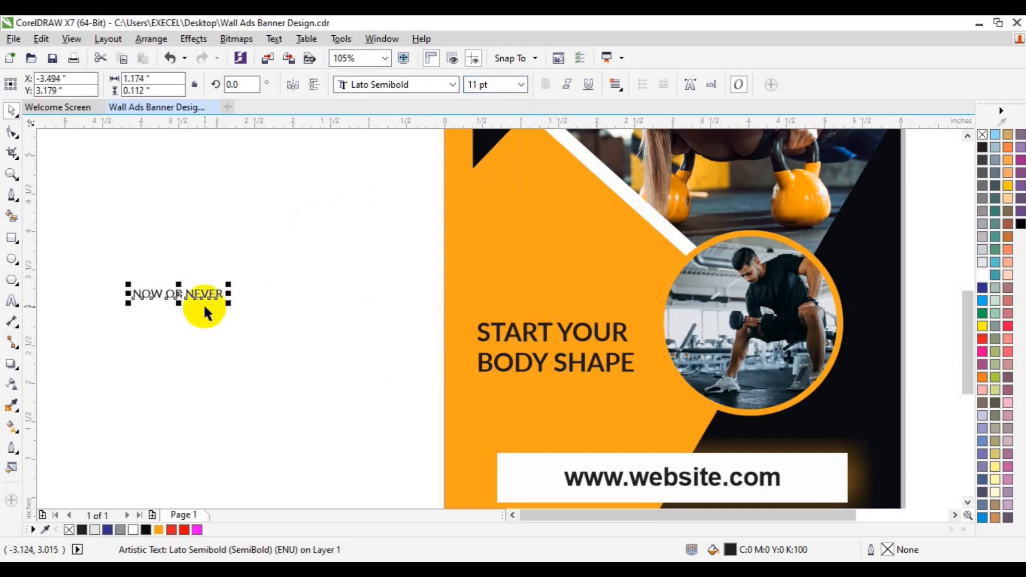
{"action": "left_click_drag", "start_coordinate": [179, 294], "coordinate": [521, 308]}
{"action": "left_click", "coordinate": [518, 341], "text": "shift"}
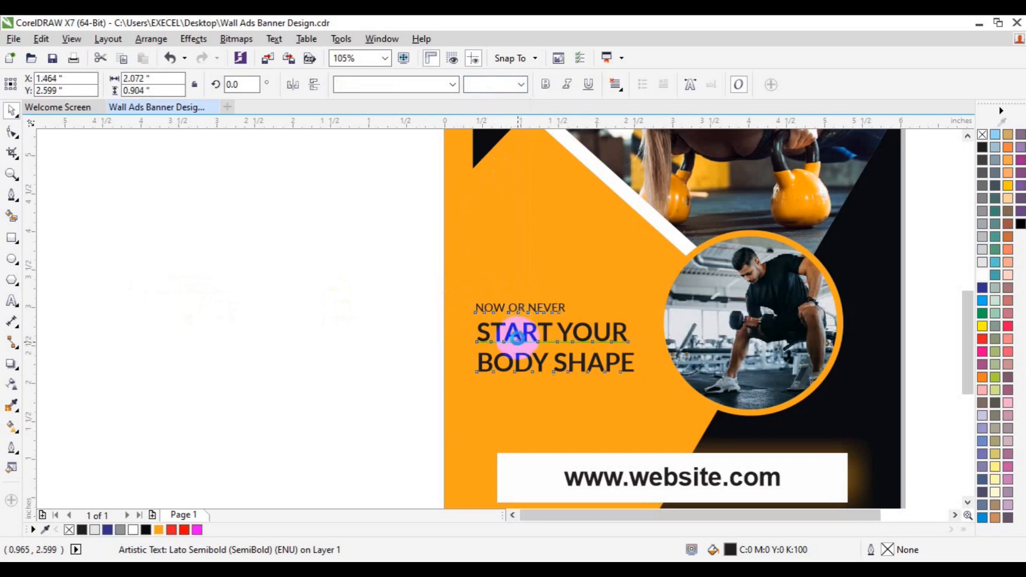
{"action": "left_click", "coordinate": [265, 354]}
Draw a straight horizontal line about 0.85 inch long just below the word SHAPE with the Pen tool
{"action": "left_click", "coordinate": [12, 194]}
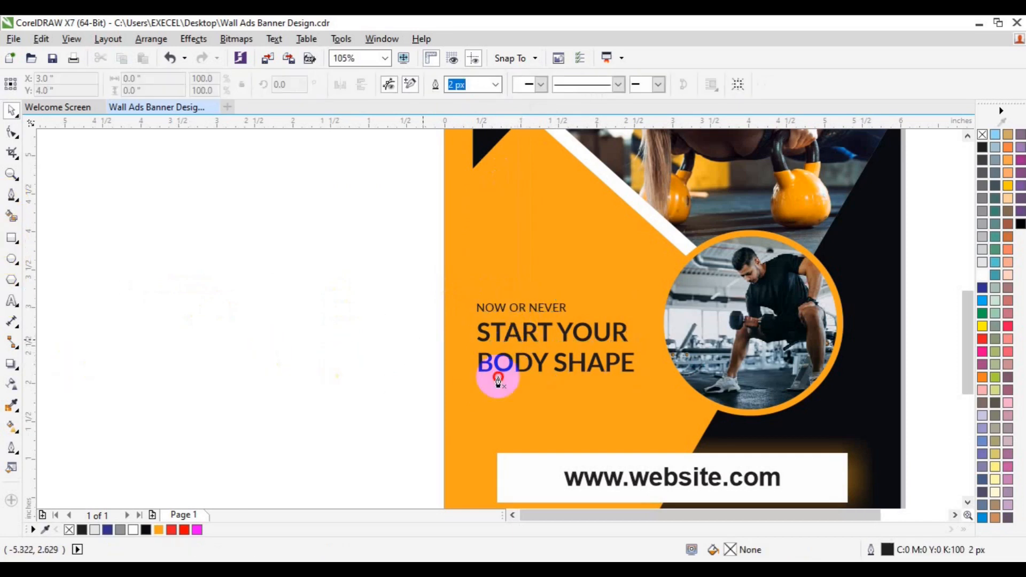
{"action": "left_click", "coordinate": [567, 382]}
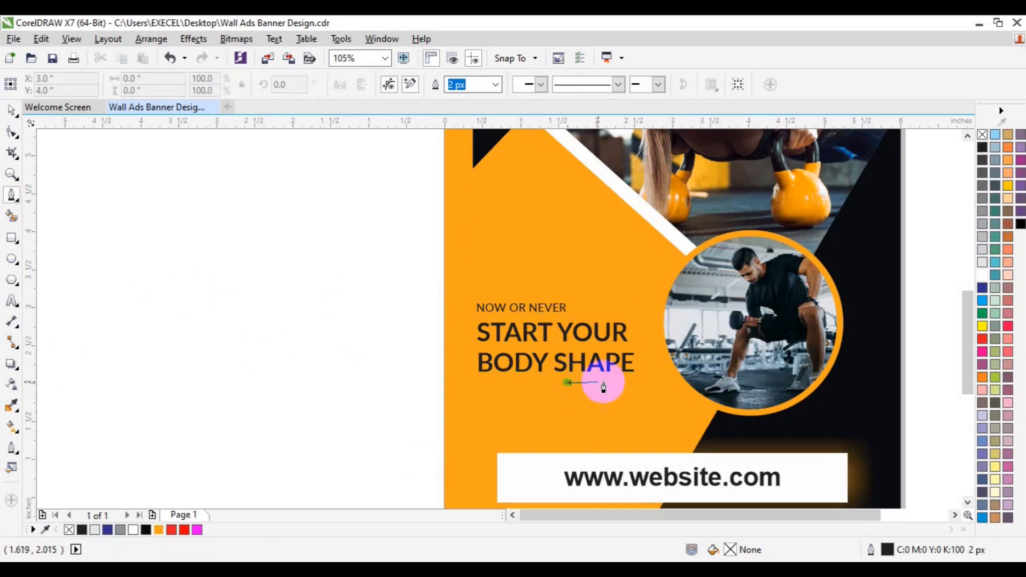
{"action": "left_click", "coordinate": [631, 381]}
{"action": "key", "text": "space"}
Justify the START YOUR BODY SHAPE text so that both of its lines span the same width
{"action": "left_click", "coordinate": [641, 414]}
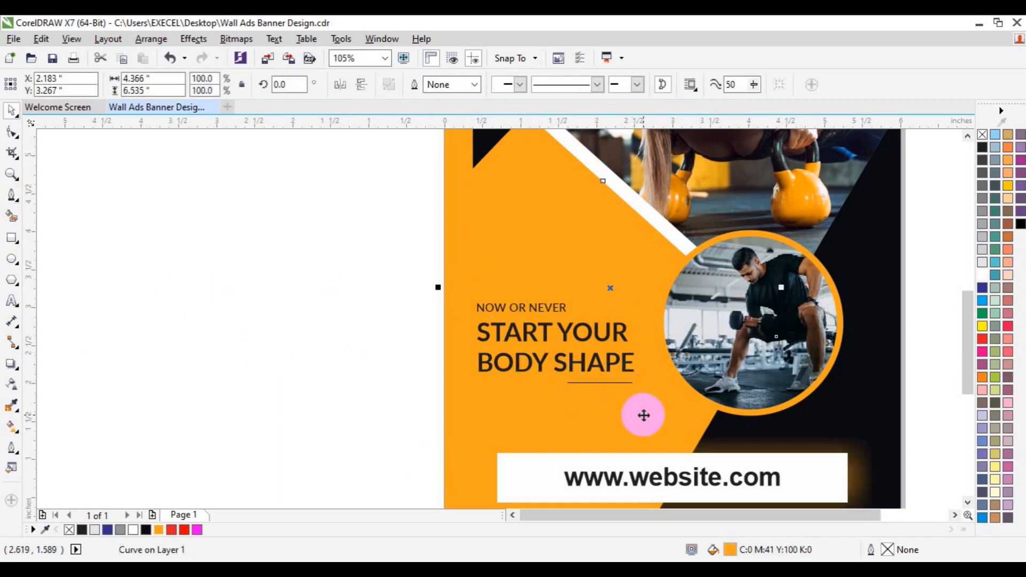
{"action": "key", "text": "Tab"}
{"action": "left_click", "coordinate": [615, 84]}
{"action": "left_click", "coordinate": [652, 184]}
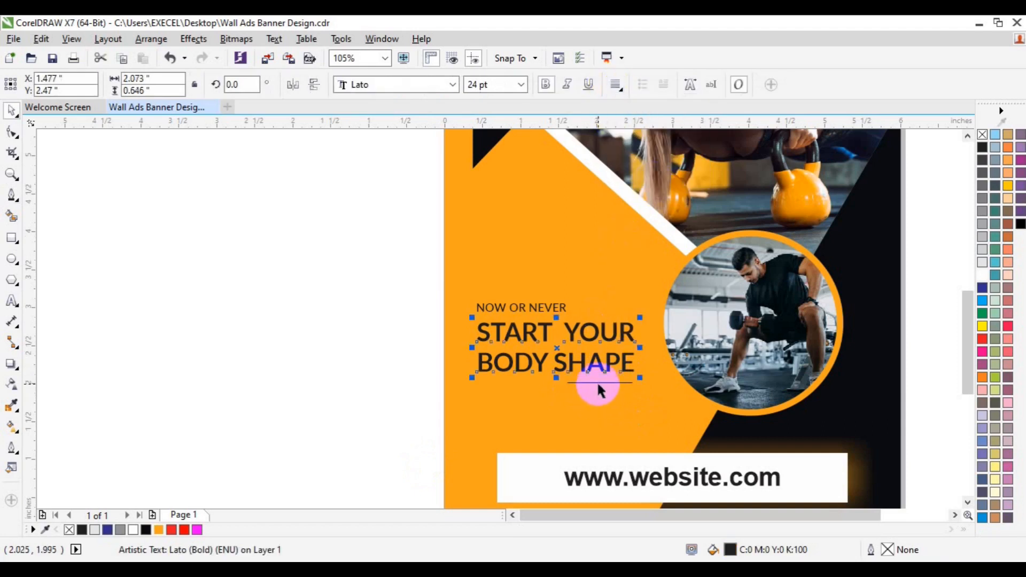
Add a solid arrowhead to the right end of the line below SHAPE and set its outline width to 5 px
{"action": "left_click", "coordinate": [597, 382]}
{"action": "left_click", "coordinate": [635, 85]}
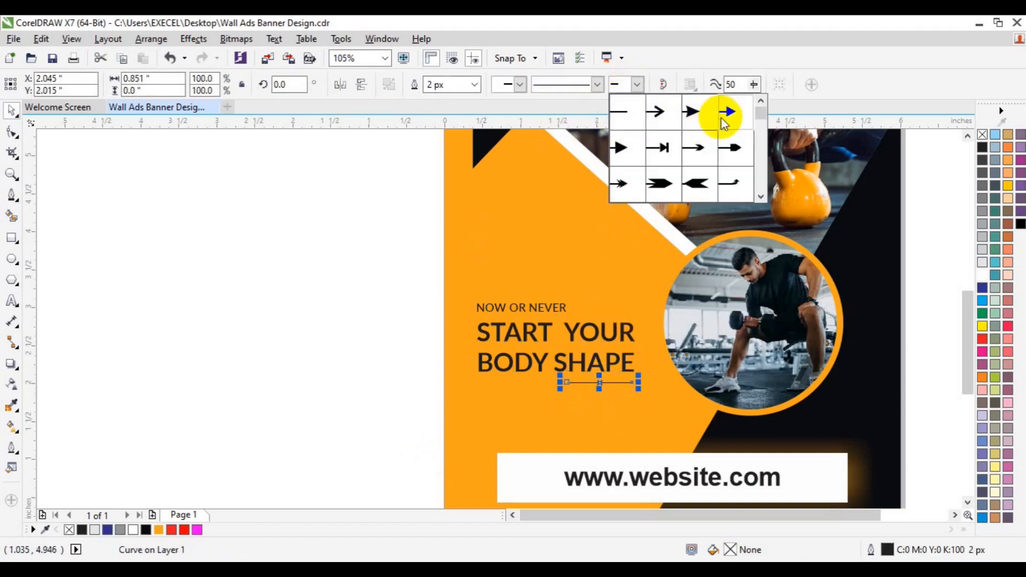
{"action": "left_click", "coordinate": [724, 110]}
{"action": "left_click", "coordinate": [475, 85]}
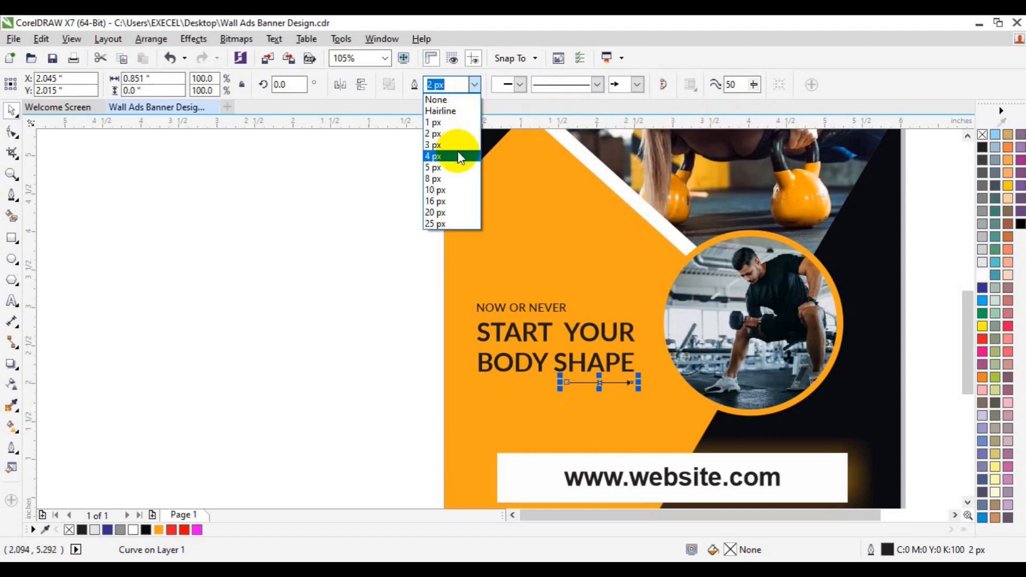
{"action": "left_click", "coordinate": [457, 155]}
{"action": "left_click", "coordinate": [474, 85]}
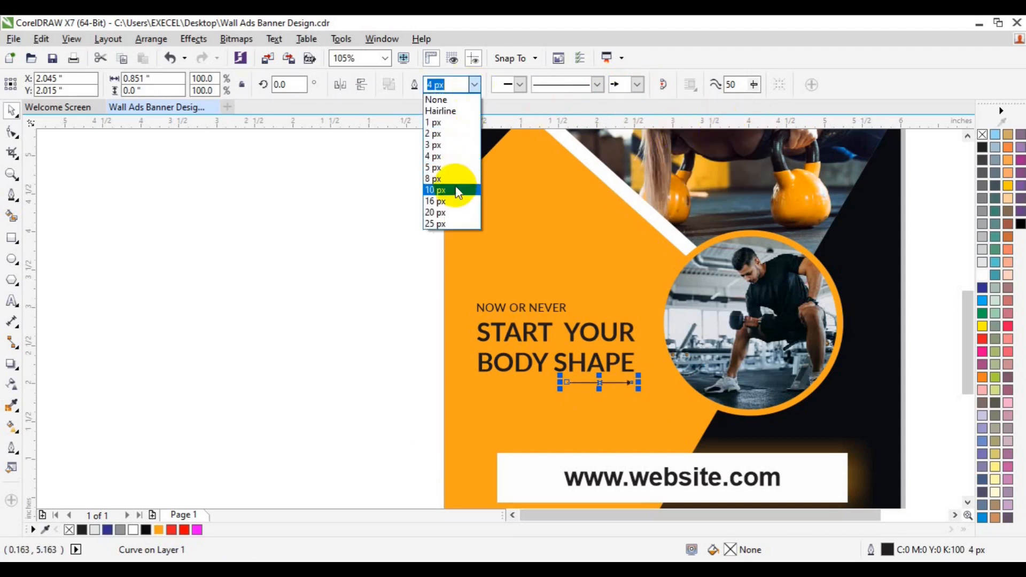
{"action": "left_click", "coordinate": [447, 179]}
{"action": "left_click", "coordinate": [475, 86]}
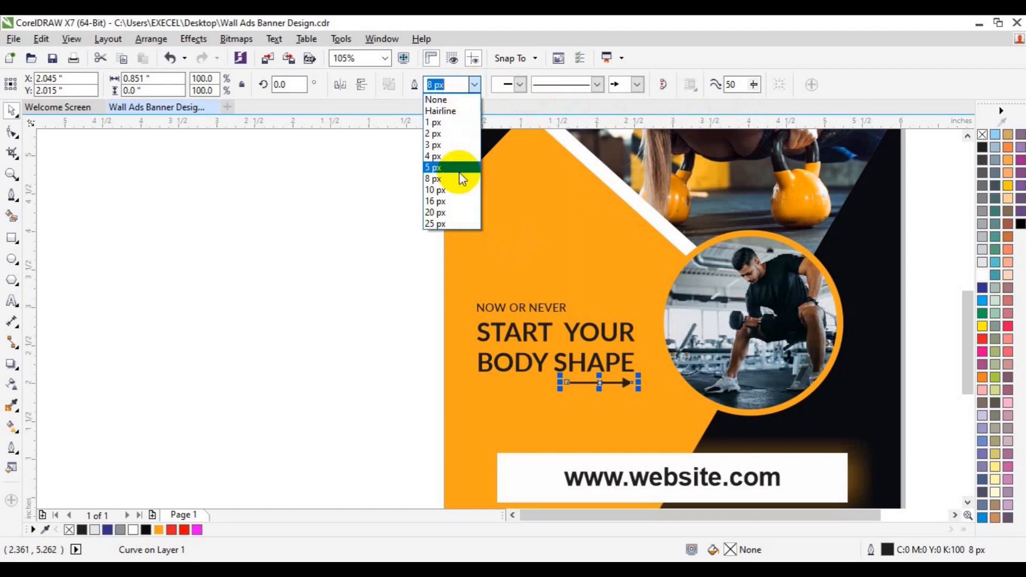
{"action": "left_click", "coordinate": [457, 169]}
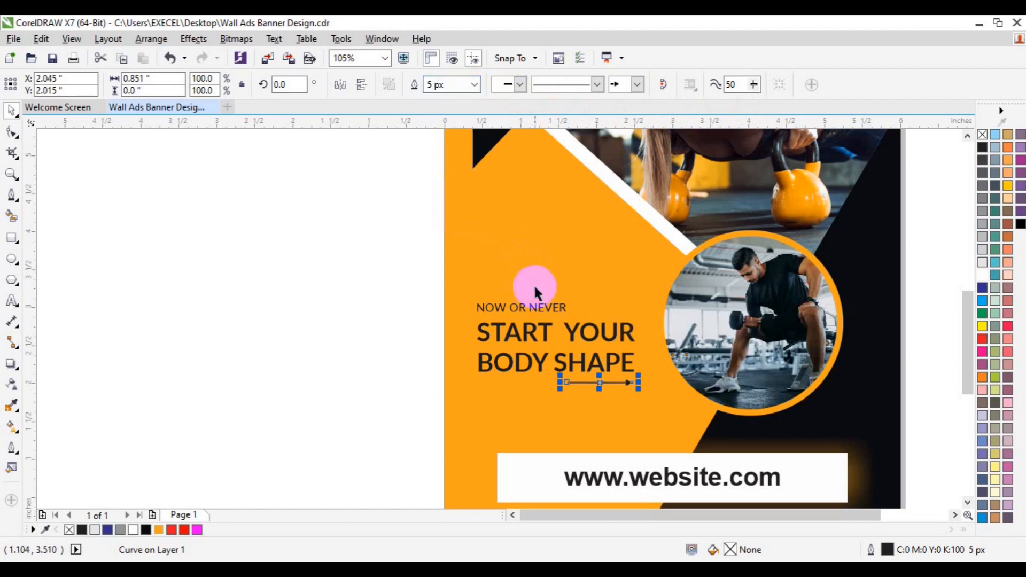
Align the arrow to the right edge of the START YOUR BODY SHAPE text and group the two objects
{"action": "left_click", "coordinate": [544, 327], "text": "shift"}
{"action": "key", "text": "r"}
{"action": "key", "text": "ctrl+g"}
{"action": "left_click", "coordinate": [493, 306], "text": "shift"}
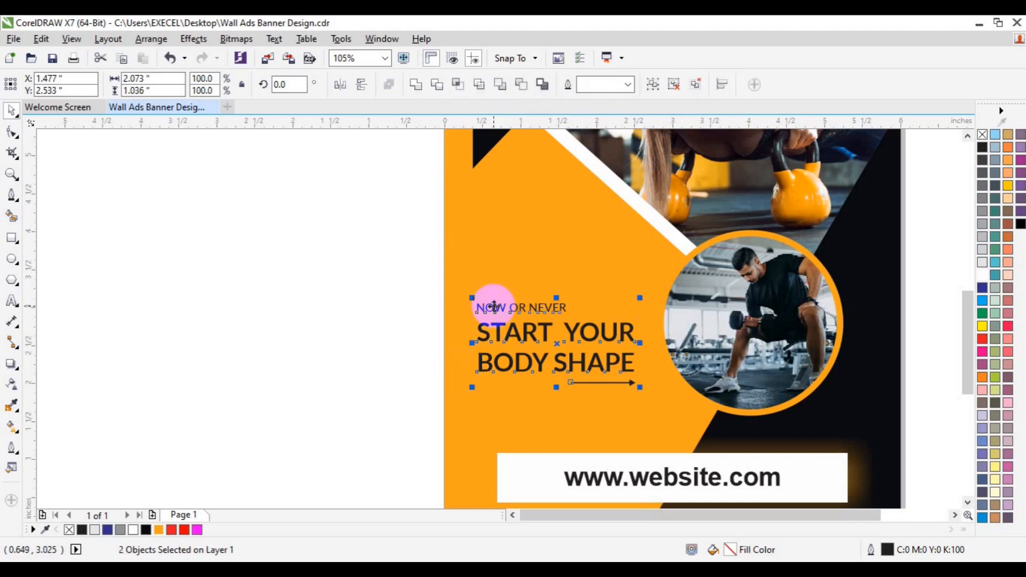
{"action": "left_click", "coordinate": [275, 347]}
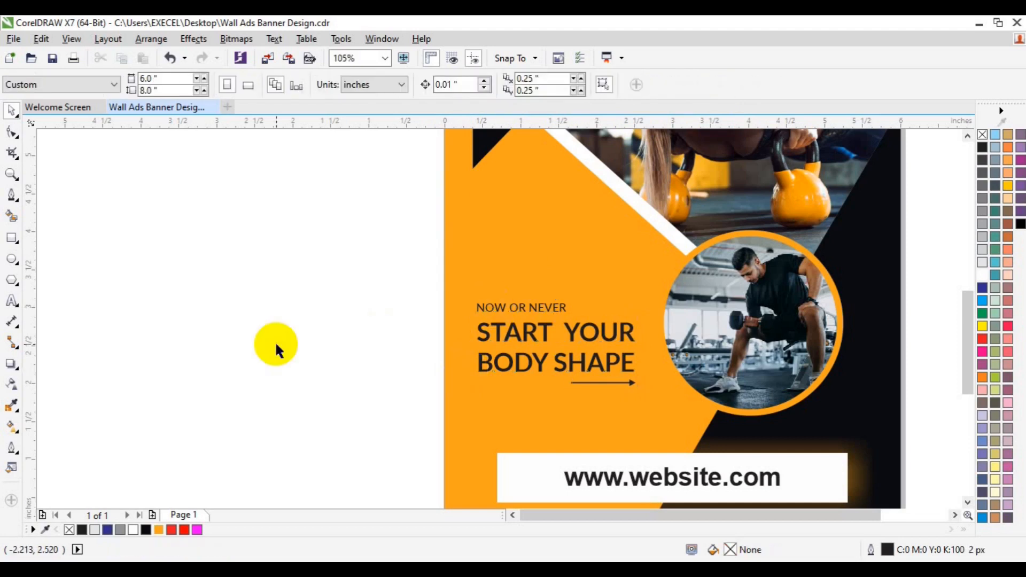
Enlarge the slogan group together with NOW OR NEVER about their center to about 2.26 by 1.13 inches
{"action": "left_click", "coordinate": [491, 334]}
{"action": "left_click", "coordinate": [489, 335]}
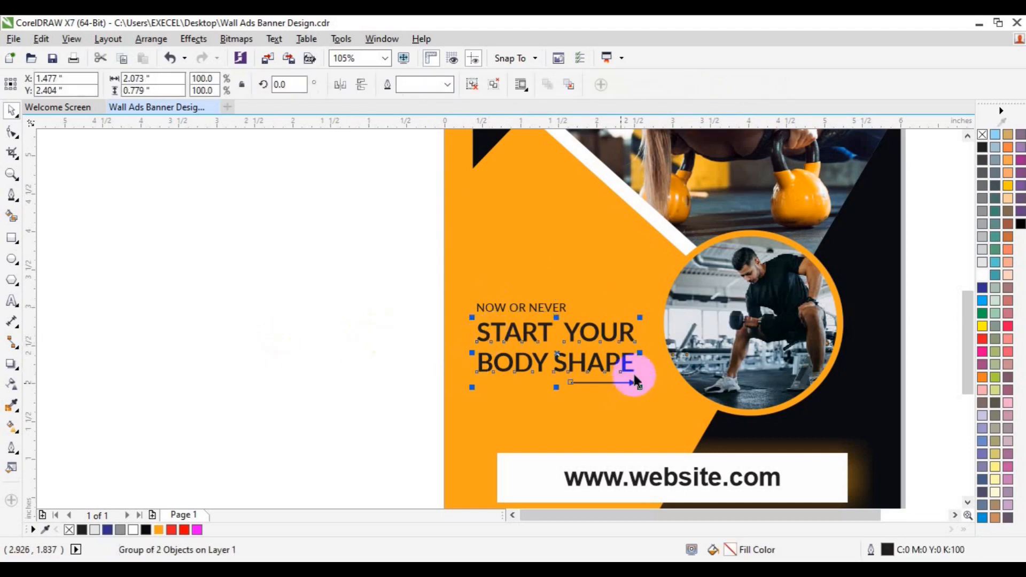
{"action": "left_click", "coordinate": [541, 309], "text": "shift"}
{"action": "left_click_drag", "start_coordinate": [639, 386], "coordinate": [648, 393]}
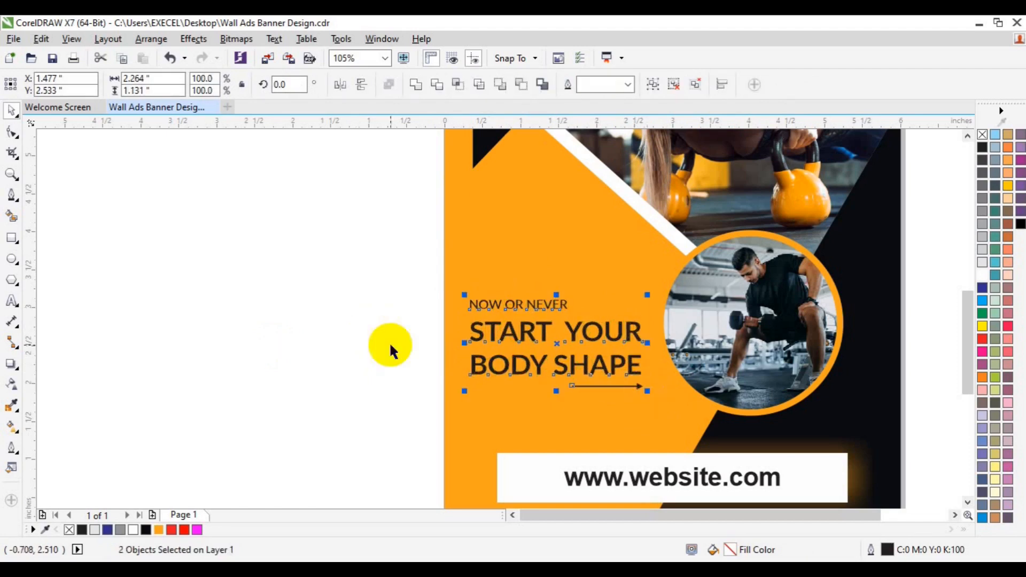
{"action": "left_click", "coordinate": [340, 343]}
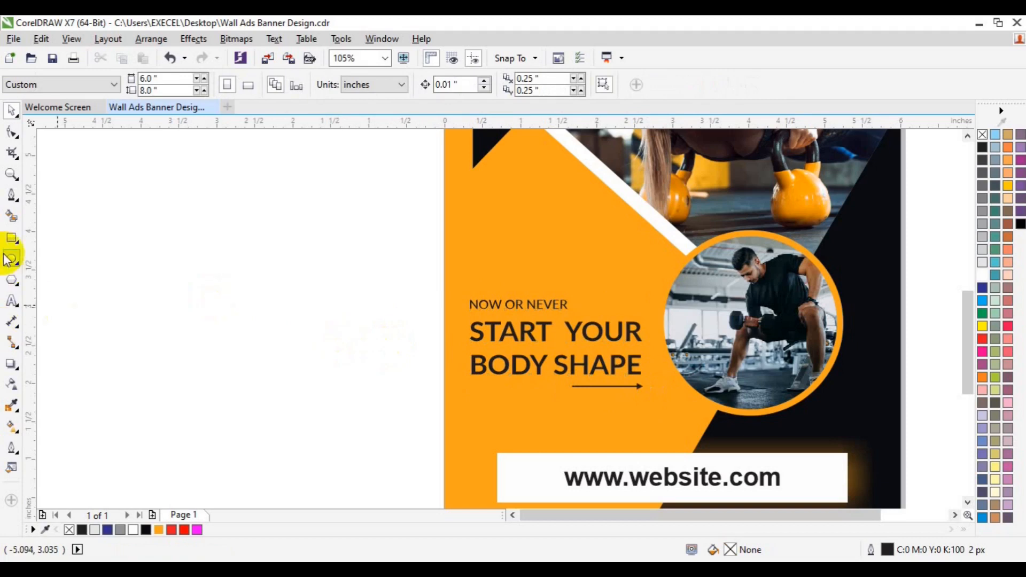
Draw a rectangle about 1.06 by 0.21 inches below the slogan's left part and remove its outline
{"action": "left_click", "coordinate": [12, 237]}
{"action": "mouse_move", "coordinate": [479, 400]}
{"action": "left_mouse_down"}
{"action": "mouse_move", "coordinate": [542, 403]}
{"action": "mouse_move", "coordinate": [559, 416]}
{"action": "left_mouse_up"}
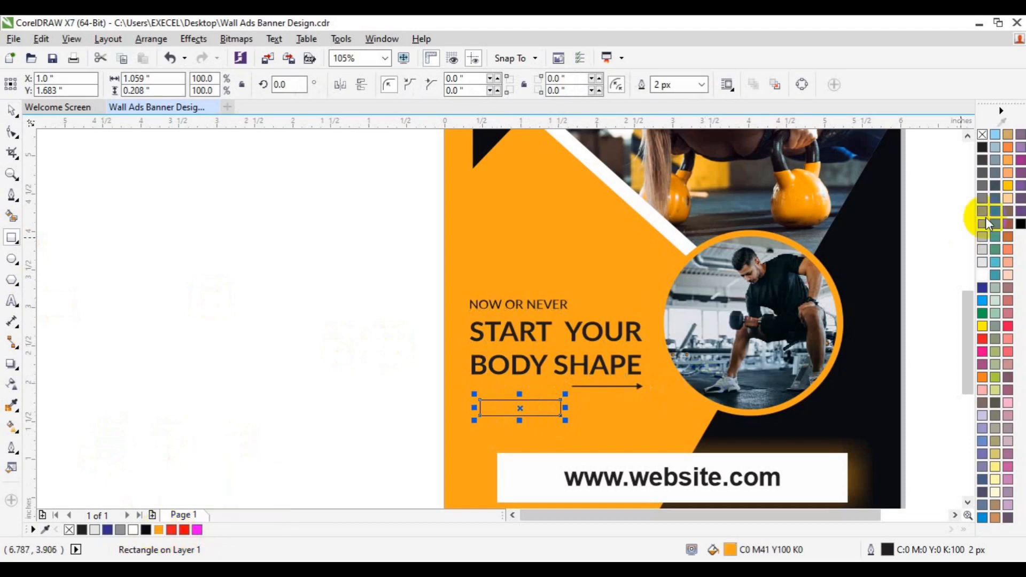
{"action": "left_click", "coordinate": [983, 144]}
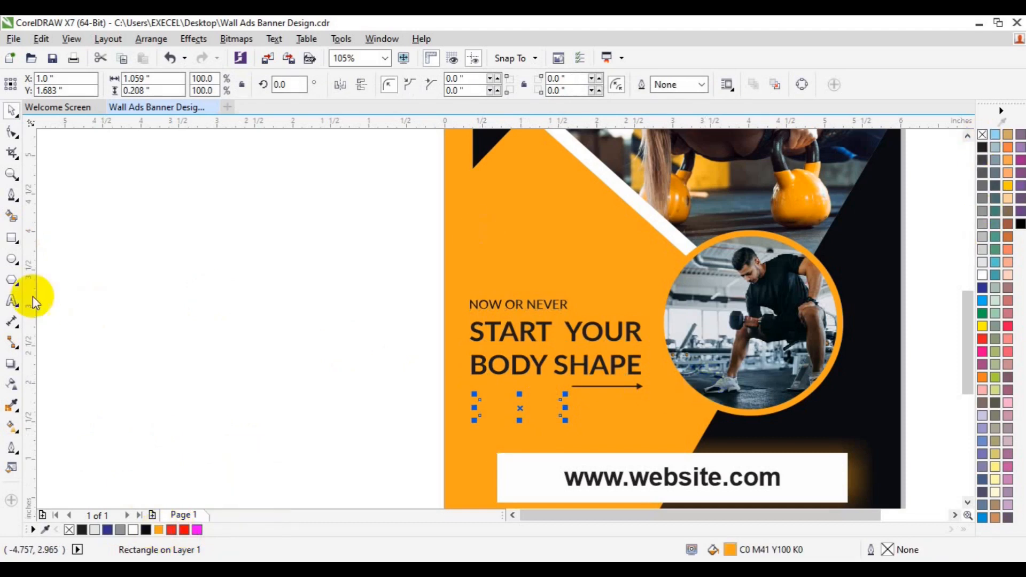
Apply a horizontal linear transparency fading out toward the left of the small rectangle and fill the rectangle with black
{"action": "left_click", "coordinate": [11, 385]}
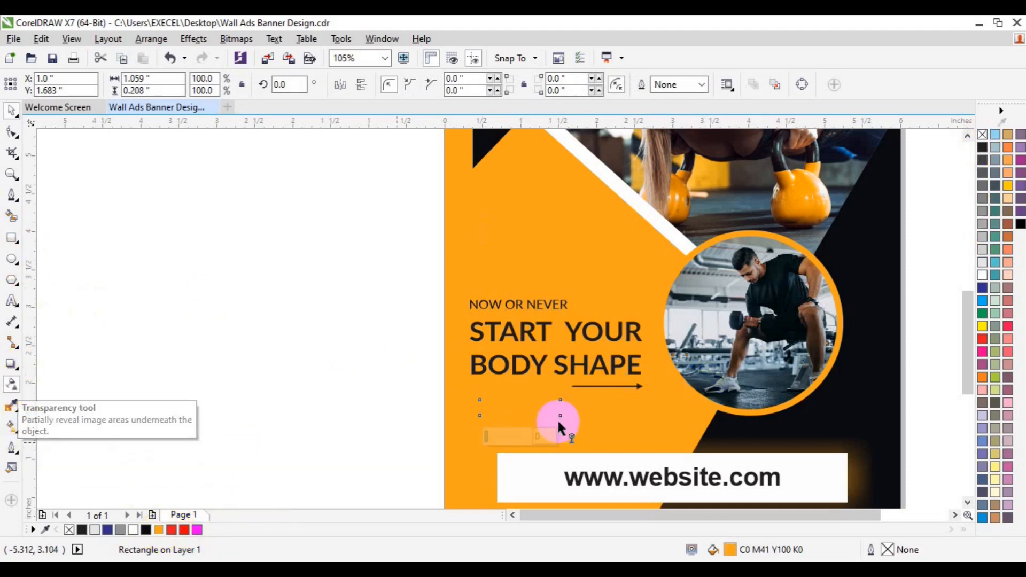
{"action": "left_click_drag", "start_coordinate": [581, 408], "coordinate": [525, 408]}
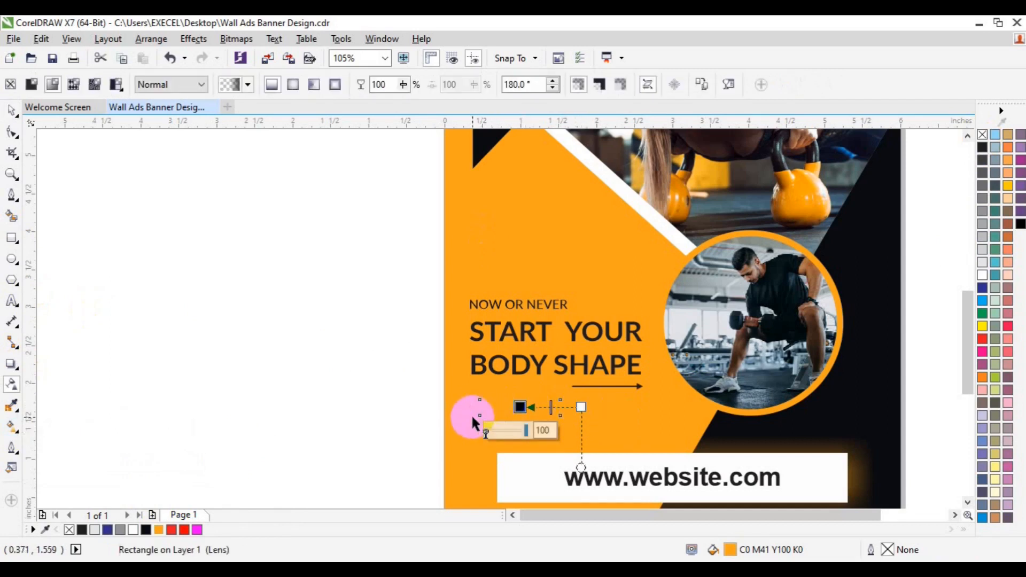
{"action": "left_click", "coordinate": [478, 403]}
{"action": "key", "text": "space"}
{"action": "left_click", "coordinate": [481, 412]}
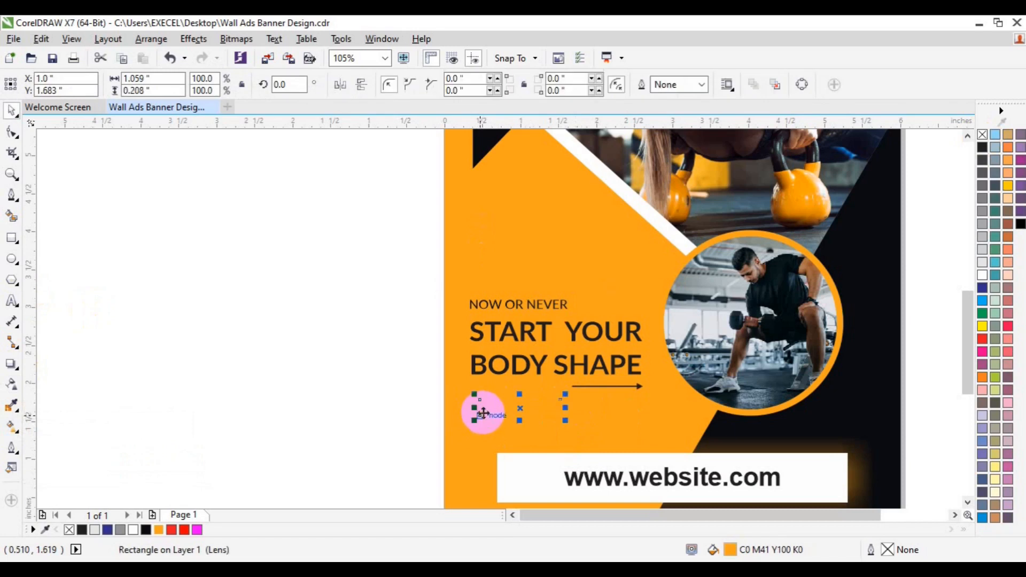
{"action": "left_click", "coordinate": [982, 275]}
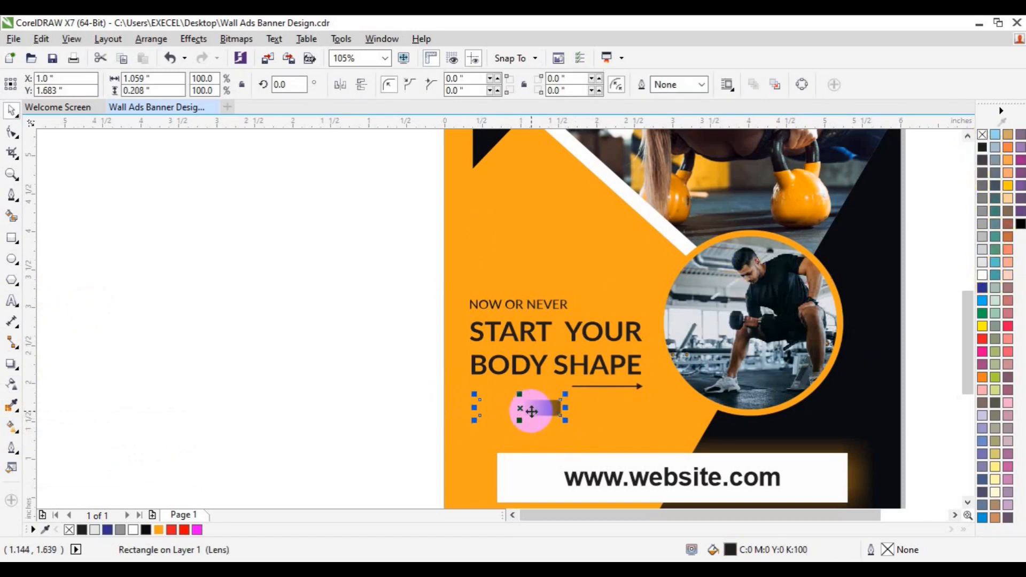
Mirror the faded bar horizontally and align it to the left edge of the slogan text
{"action": "left_click", "coordinate": [340, 84]}
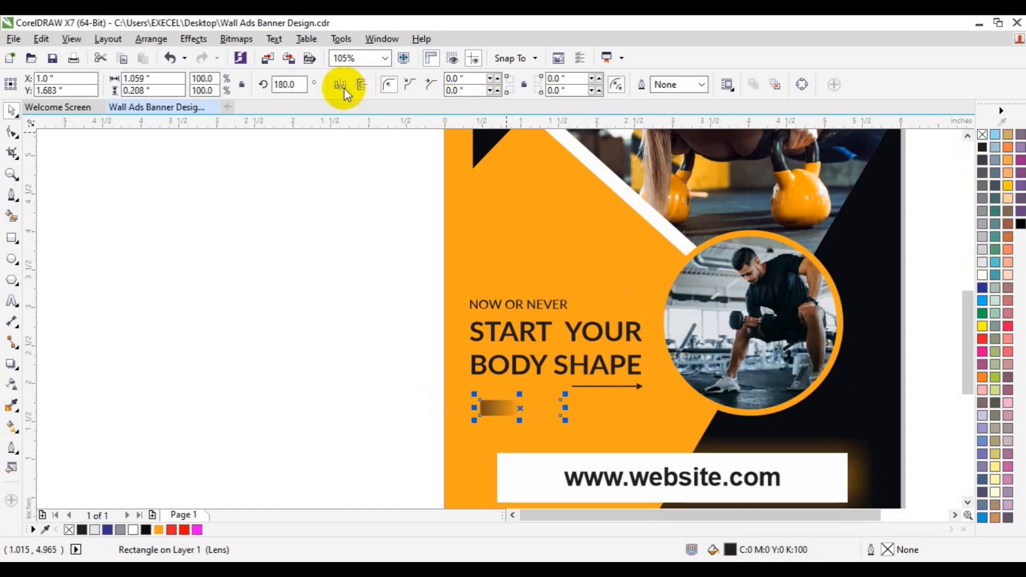
{"action": "left_click", "coordinate": [494, 366], "text": "shift"}
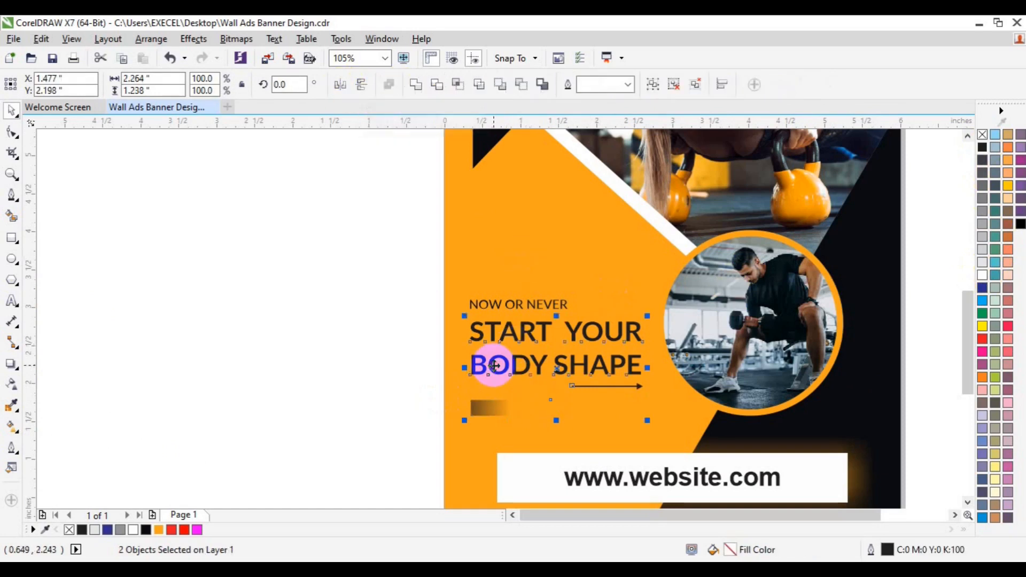
{"action": "left_click", "coordinate": [316, 360]}
Duplicate the faded bar, mirror the copy horizontally, and align it to the right edge of the slogan text
{"action": "left_click", "coordinate": [486, 409]}
{"action": "mouse_move", "coordinate": [485, 411]}
{"action": "left_mouse_down"}
{"action": "mouse_move", "coordinate": [527, 389]}
{"action": "mouse_move", "coordinate": [531, 410]}
{"action": "mouse_move", "coordinate": [474, 407]}
{"action": "left_mouse_up"}
{"action": "left_click", "coordinate": [389, 393]}
{"action": "left_click", "coordinate": [499, 403]}
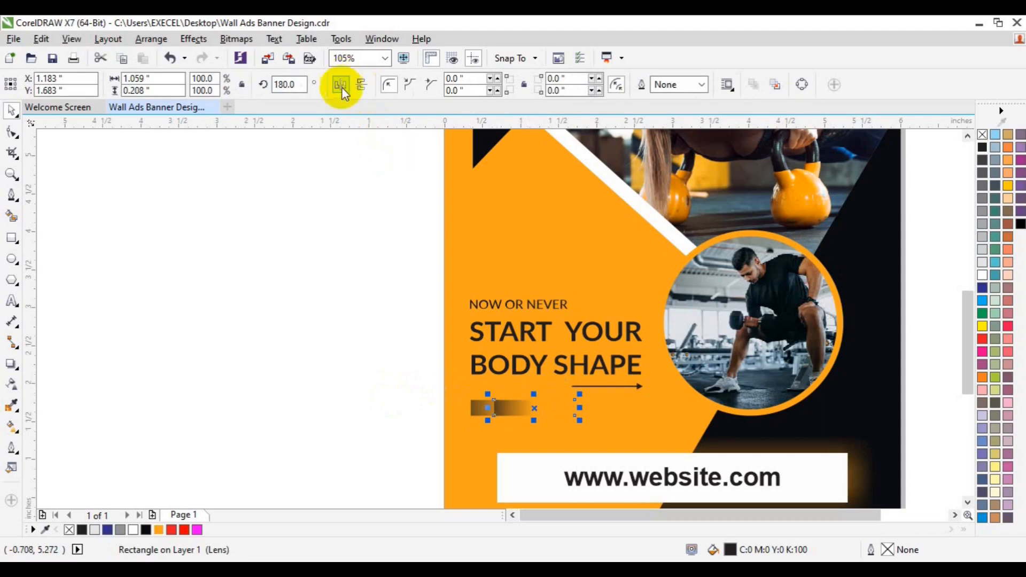
{"action": "left_click", "coordinate": [340, 86]}
{"action": "left_click_drag", "start_coordinate": [533, 412], "coordinate": [597, 412]}
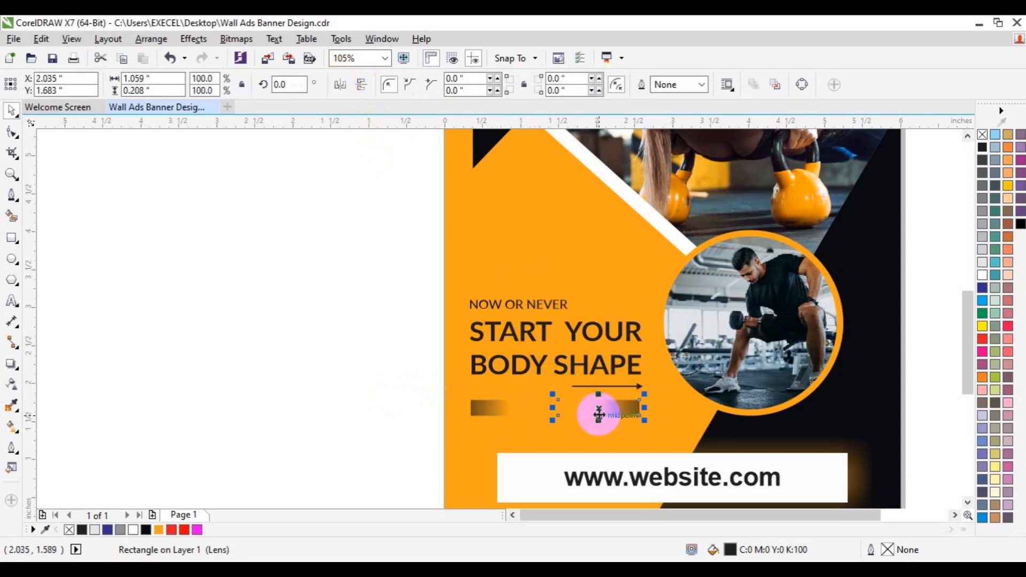
{"action": "left_click", "coordinate": [600, 366], "text": "shift"}
{"action": "left_click", "coordinate": [349, 360]}
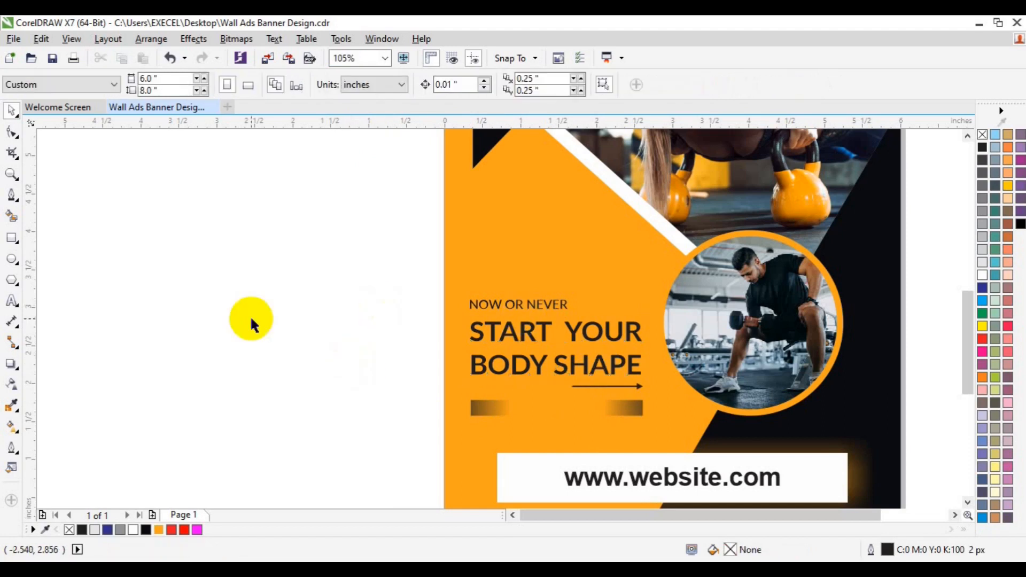
Add the text START NOW beside the faded bars and format it in bold Arial at 10 pt
{"action": "left_click", "coordinate": [12, 302]}
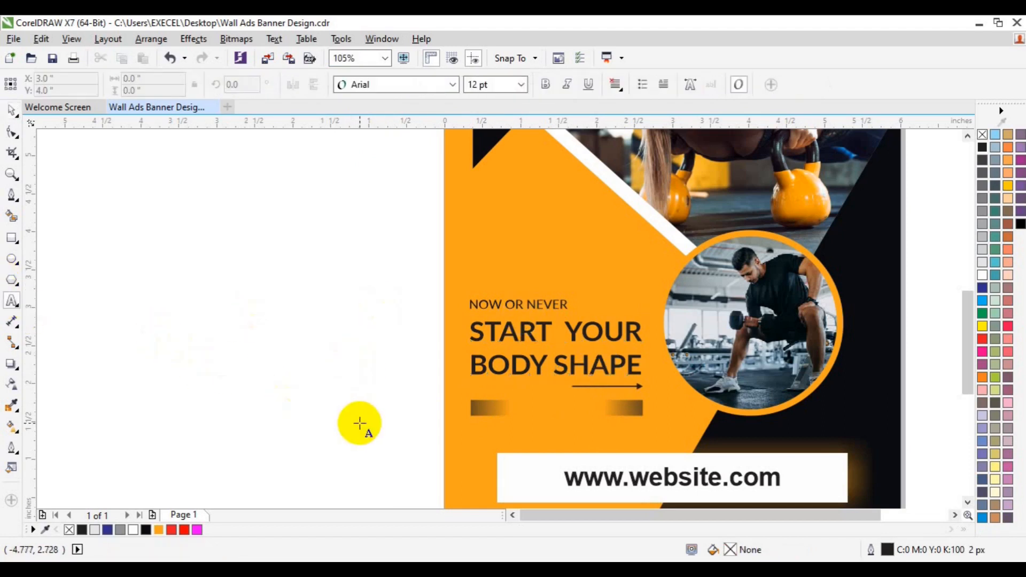
{"action": "left_click", "coordinate": [359, 423]}
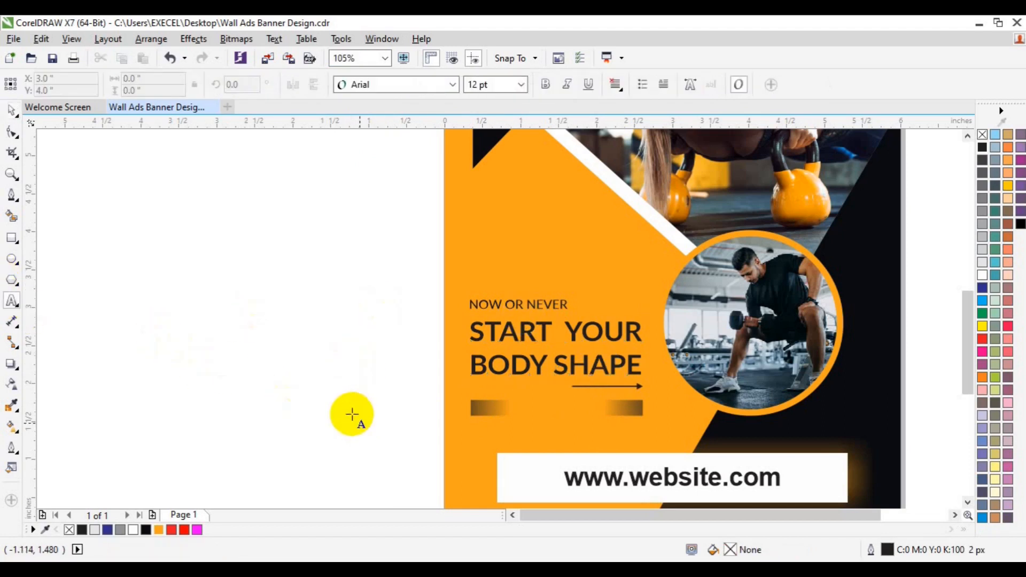
{"action": "type", "text": "START"}
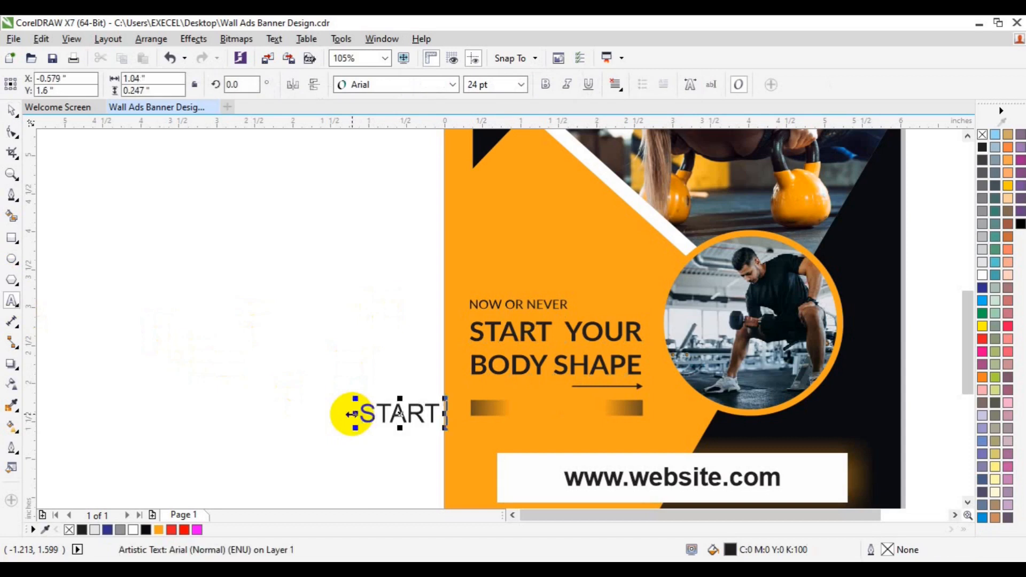
{"action": "left_click_drag", "start_coordinate": [351, 414], "coordinate": [509, 414]}
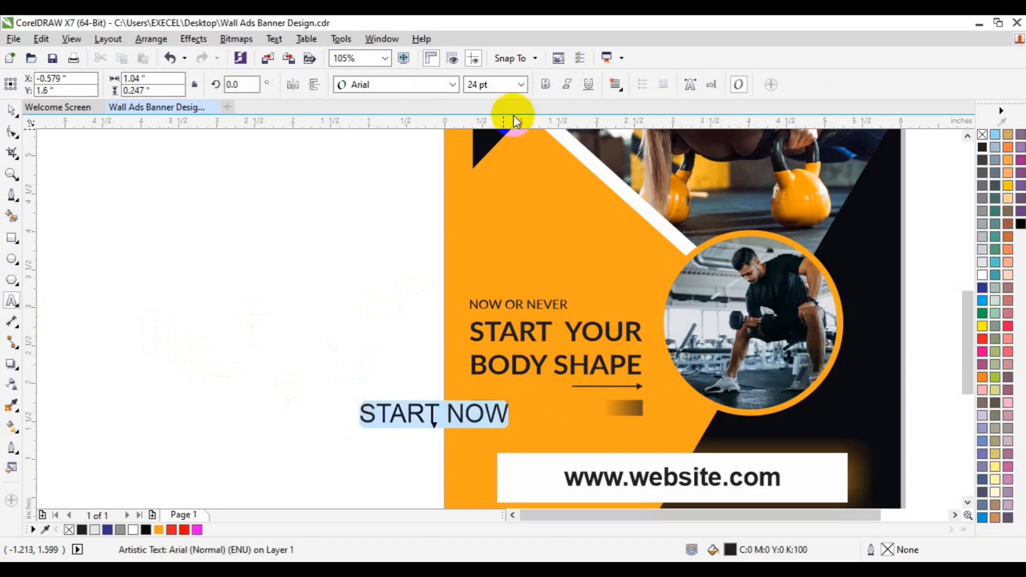
{"action": "left_click", "coordinate": [545, 84]}
{"action": "left_click", "coordinate": [522, 86]}
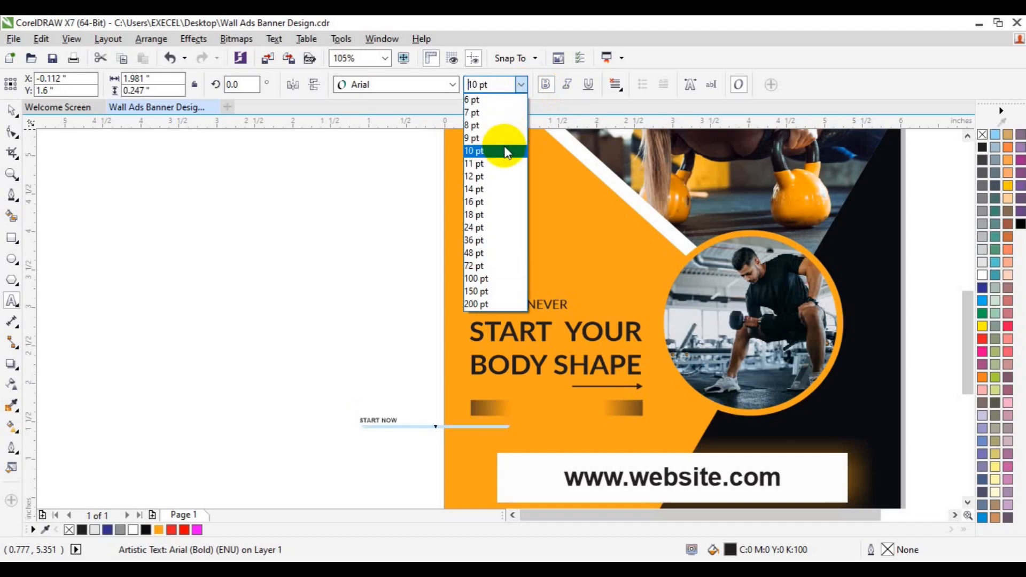
{"action": "left_click", "coordinate": [506, 151]}
Place the START NOW text between the two faded bars below the slogan
{"action": "left_click", "coordinate": [12, 110]}
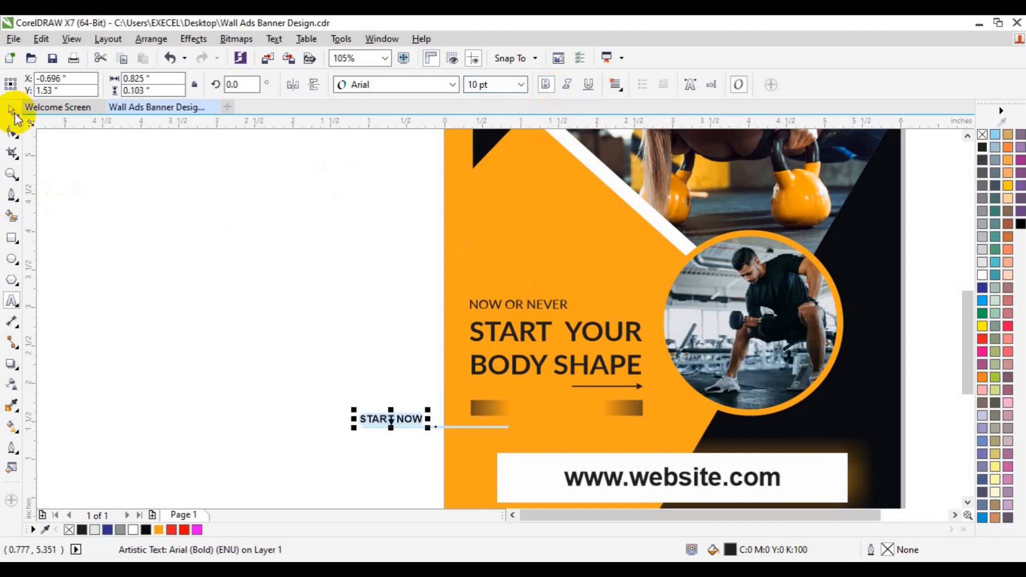
{"action": "left_click_drag", "start_coordinate": [390, 419], "coordinate": [550, 407]}
{"action": "left_click", "coordinate": [355, 414]}
Duplicate the pair of faded bars and place the copies above the slogan
{"action": "left_click", "coordinate": [474, 410]}
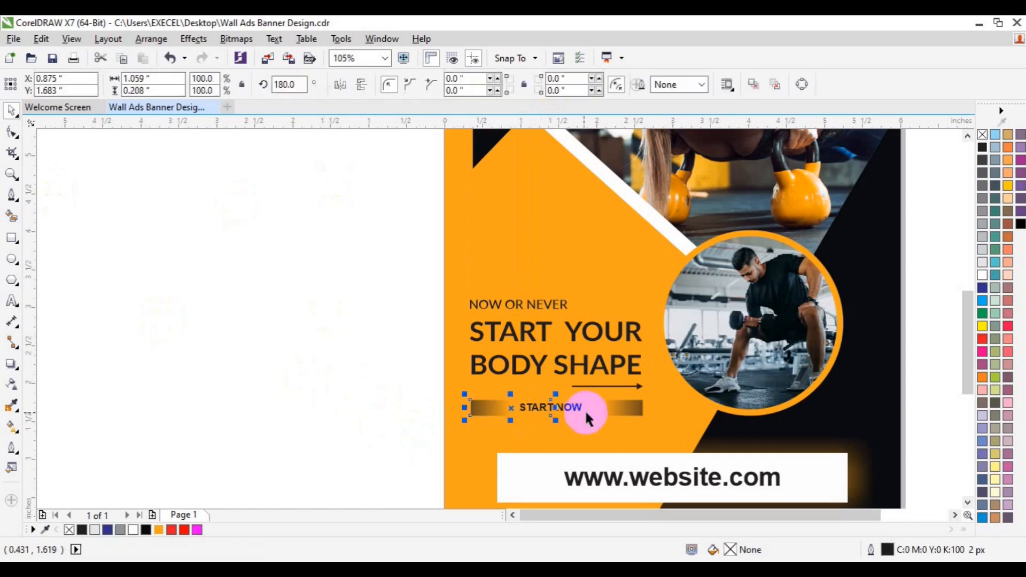
{"action": "left_click", "coordinate": [604, 408], "text": "shift"}
{"action": "left_click_drag", "start_coordinate": [604, 407], "coordinate": [565, 258]}
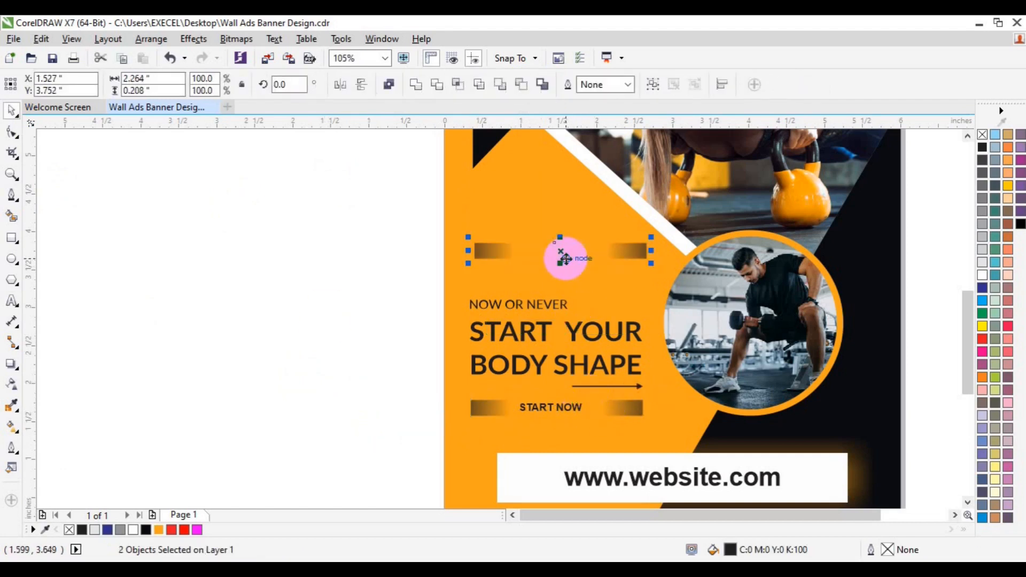
Group the faded bars beside START NOW and try centering them with the text, undoing the alignment
{"action": "left_click", "coordinate": [606, 412]}
{"action": "left_click", "coordinate": [493, 411], "text": "shift"}
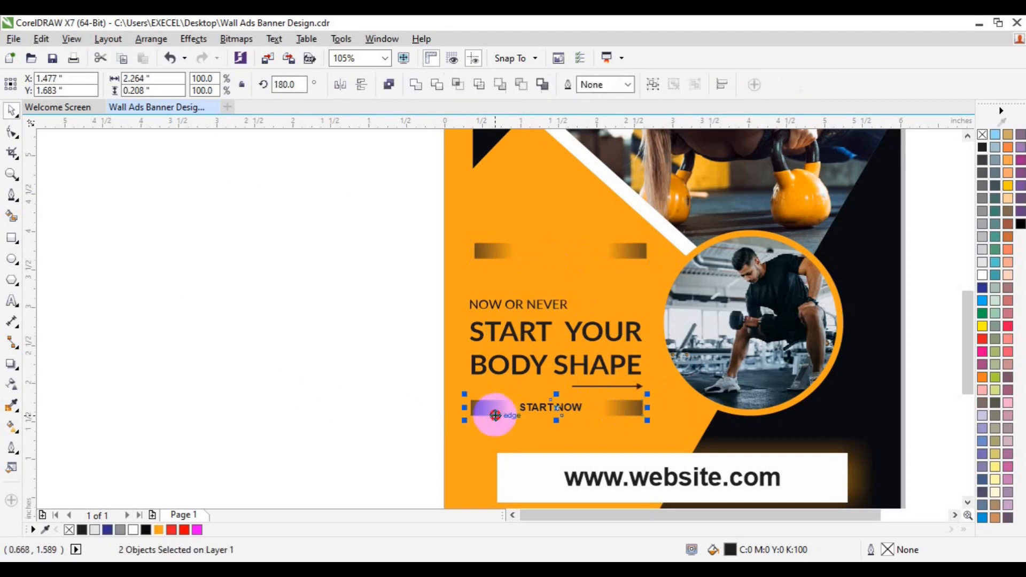
{"action": "left_click", "coordinate": [534, 411], "text": "shift"}
{"action": "key", "text": "c"}
{"action": "key", "text": "ctrl+z"}
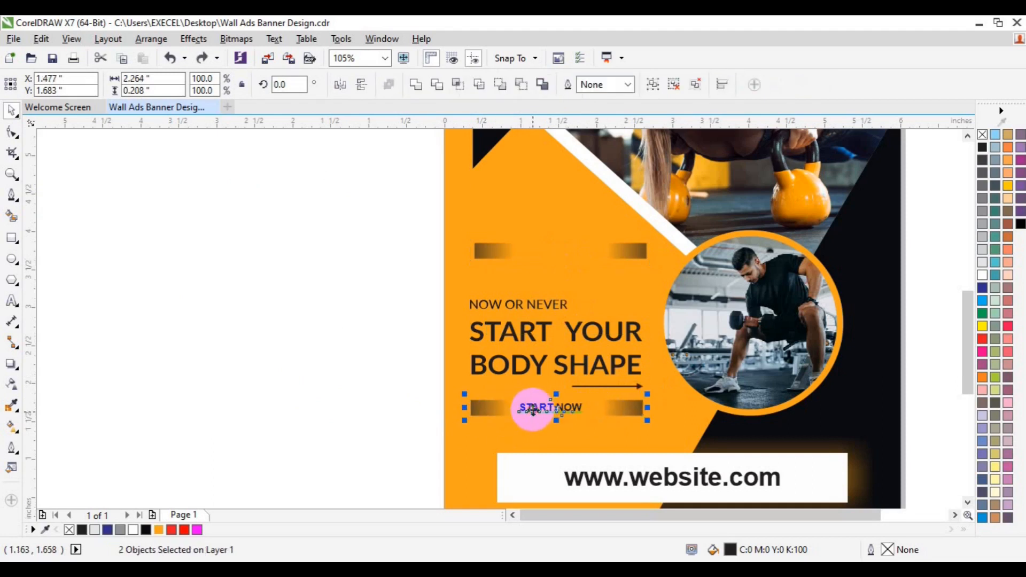
Delete the copied pair of faded bars above the slogan and save the document
{"action": "left_click", "coordinate": [487, 252]}
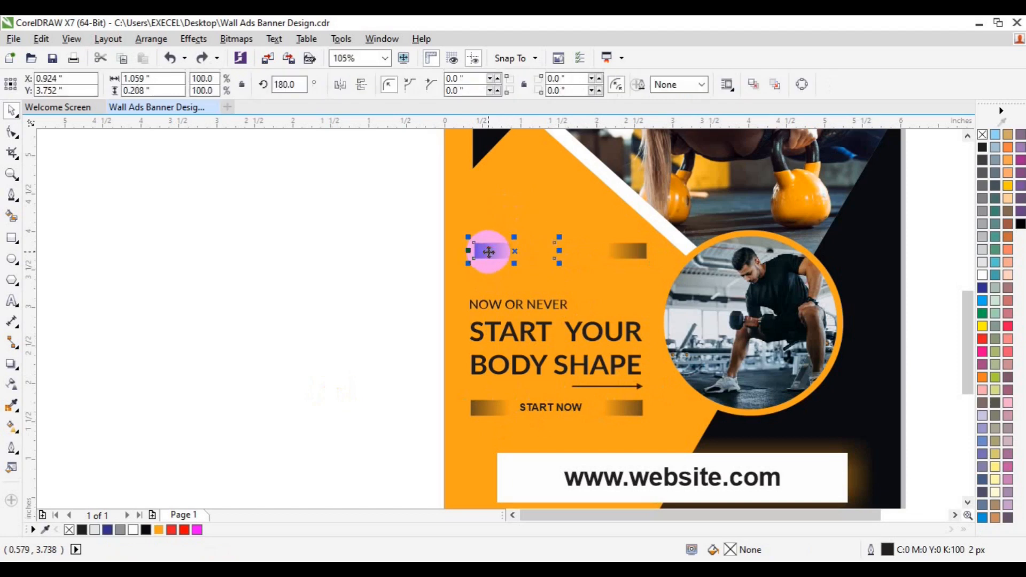
{"action": "left_click", "coordinate": [9, 176]}
{"action": "left_click", "coordinate": [104, 85]}
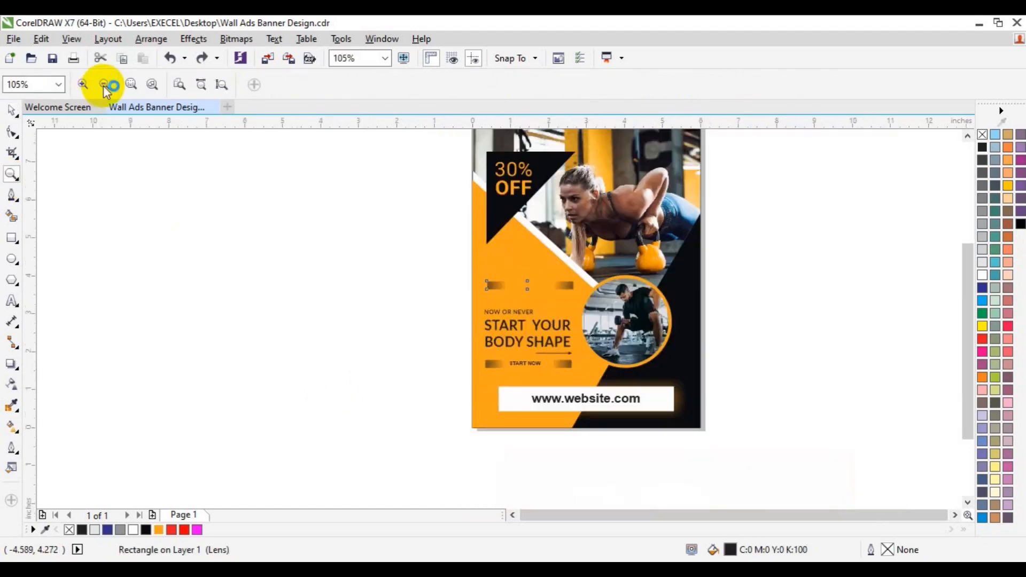
{"action": "left_click", "coordinate": [377, 249]}
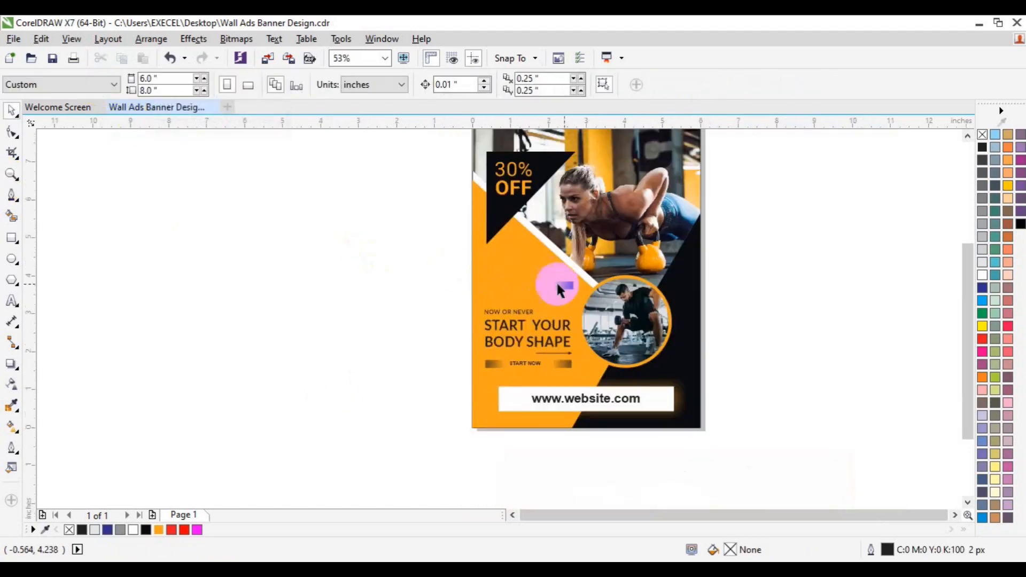
{"action": "key", "text": "Delete"}
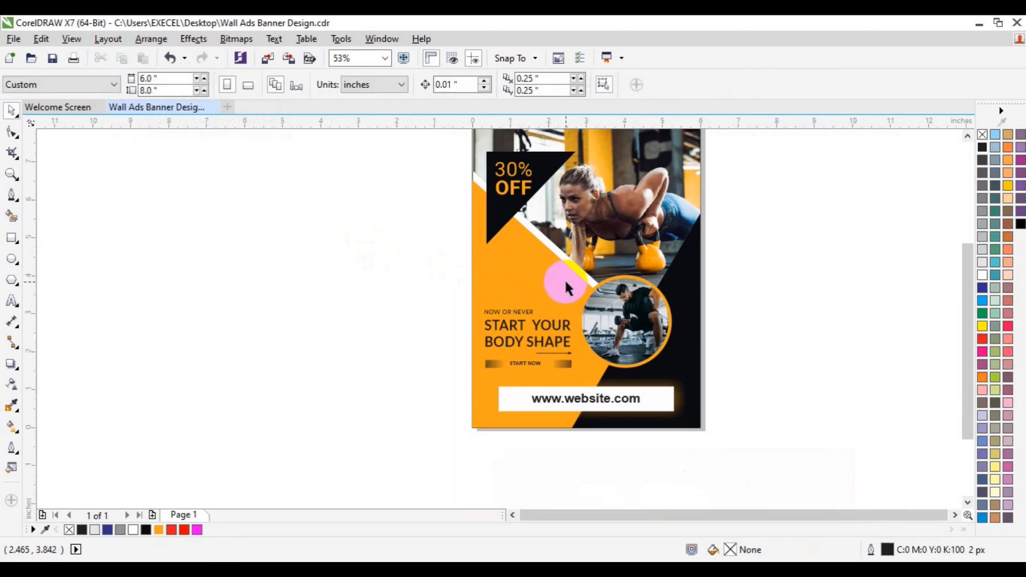
{"action": "key", "text": "ctrl+s"}
Duplicate the faded bar left of START NOW and place the copy, rotated to 90 degrees, above the slogan
{"action": "left_click", "coordinate": [487, 367]}
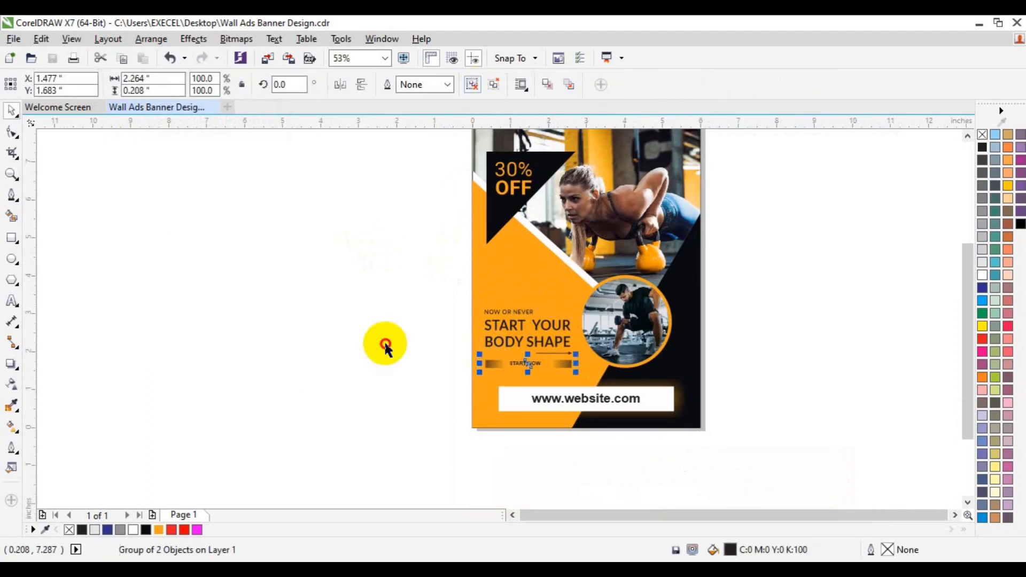
{"action": "key", "text": "ctrl+d"}
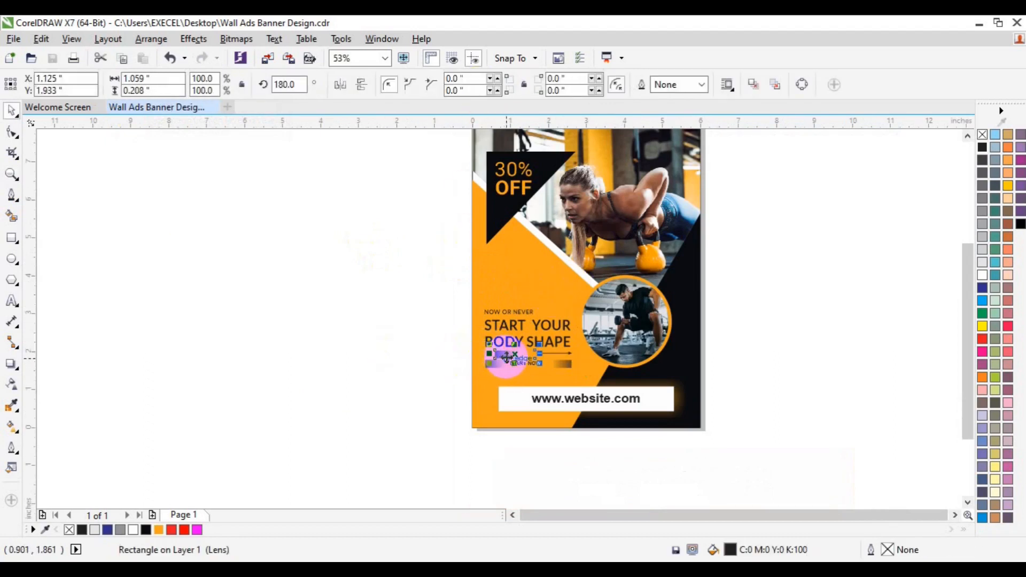
{"action": "left_click", "coordinate": [507, 356]}
{"action": "double_click", "coordinate": [281, 84]}
{"action": "type", "text": "90"}
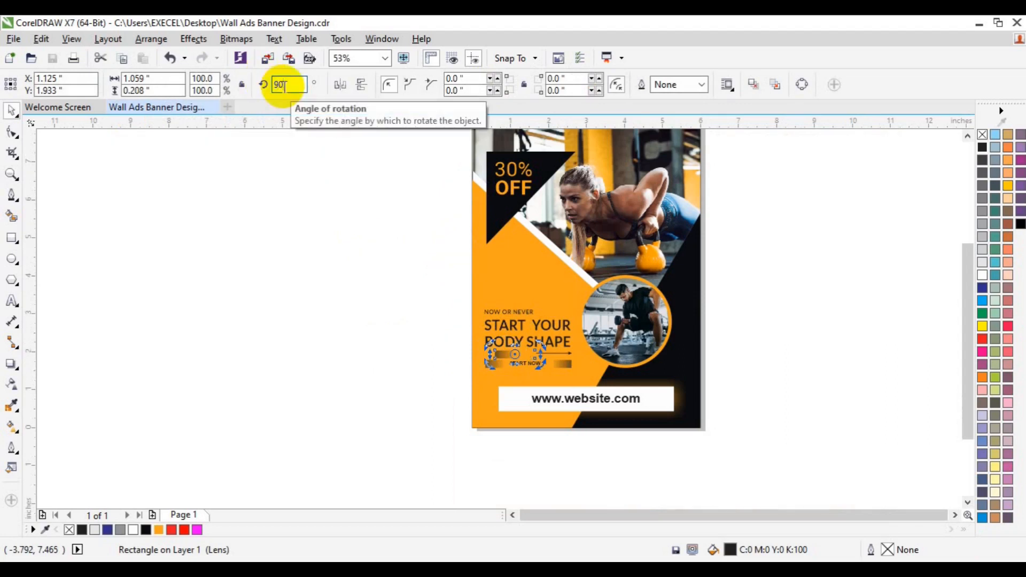
{"action": "key", "text": "Return"}
{"action": "left_click", "coordinate": [195, 220]}
{"action": "left_click_drag", "start_coordinate": [505, 347], "coordinate": [483, 274]}
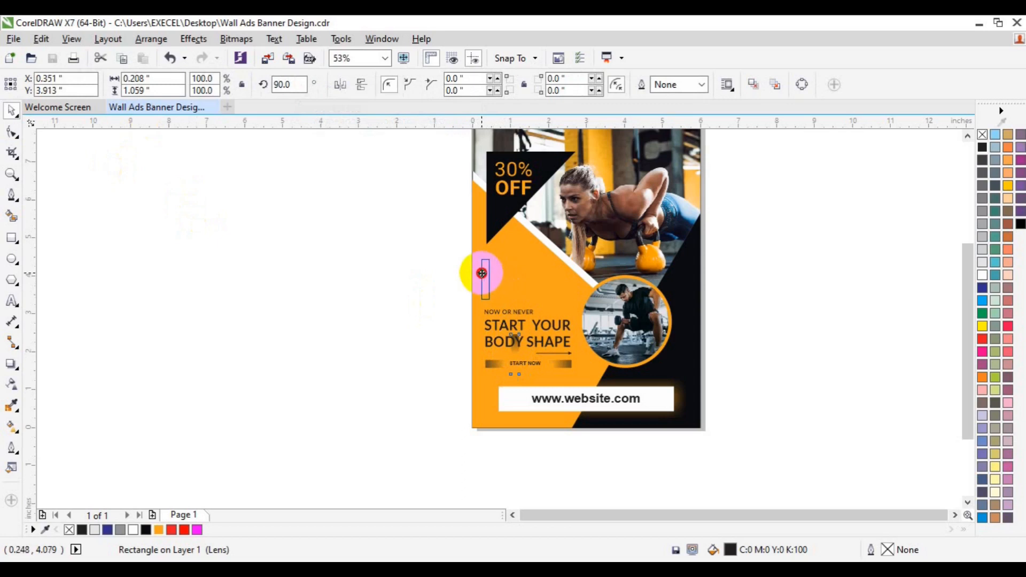
Group the slogan, arrow and START NOW strip, and left-align the group with the vertical faded bar
{"action": "left_click", "coordinate": [503, 347]}
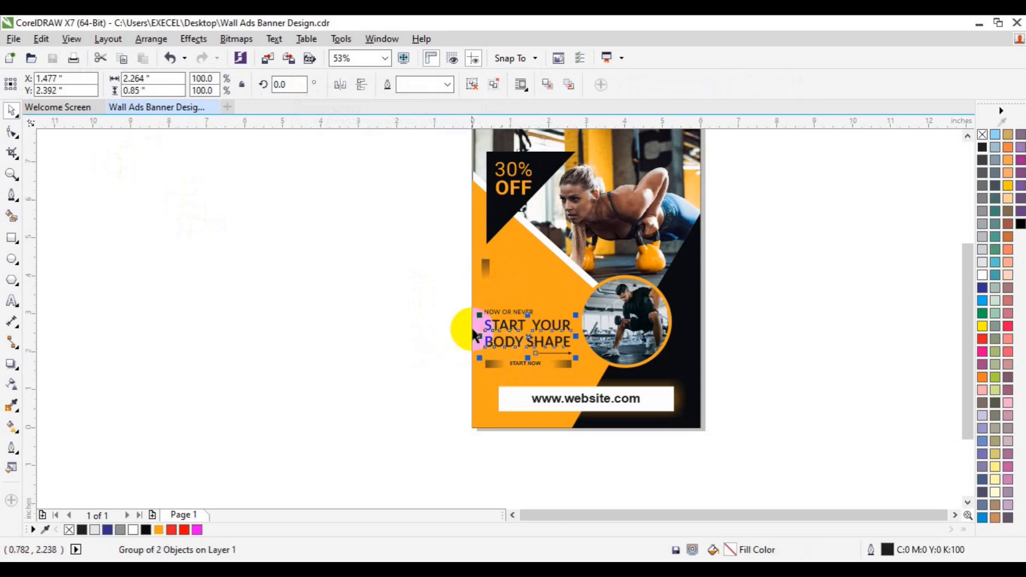
{"action": "left_click_drag", "start_coordinate": [447, 292], "coordinate": [585, 372]}
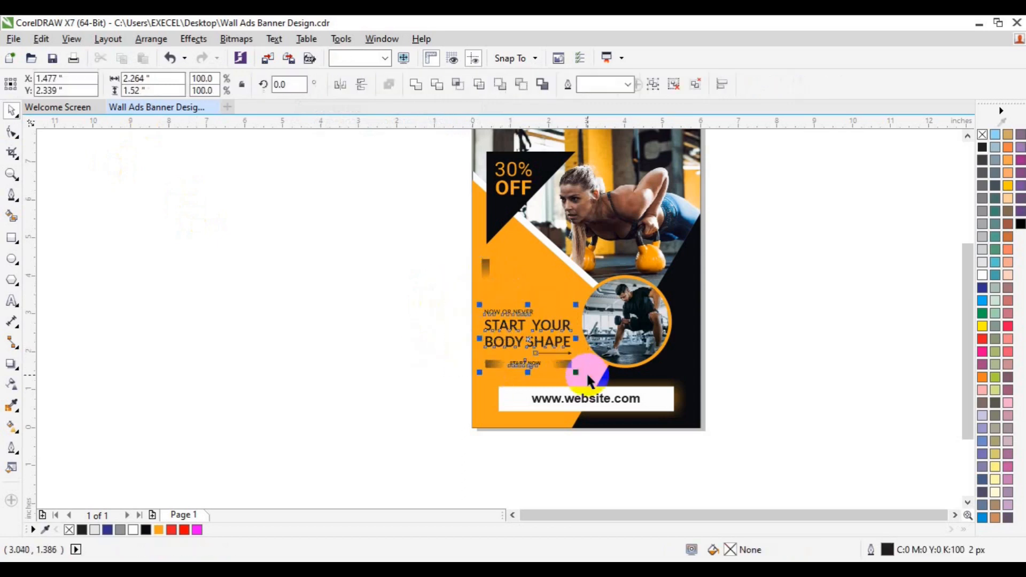
{"action": "key", "text": "ctrl+g"}
{"action": "left_click", "coordinate": [485, 274]}
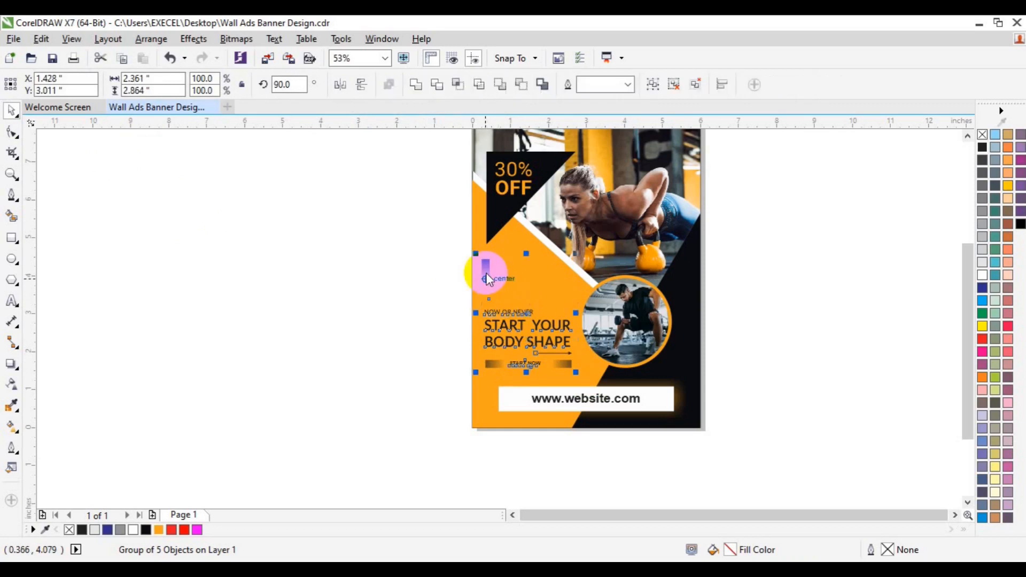
{"action": "key", "text": "l"}
{"action": "left_click", "coordinate": [447, 272]}
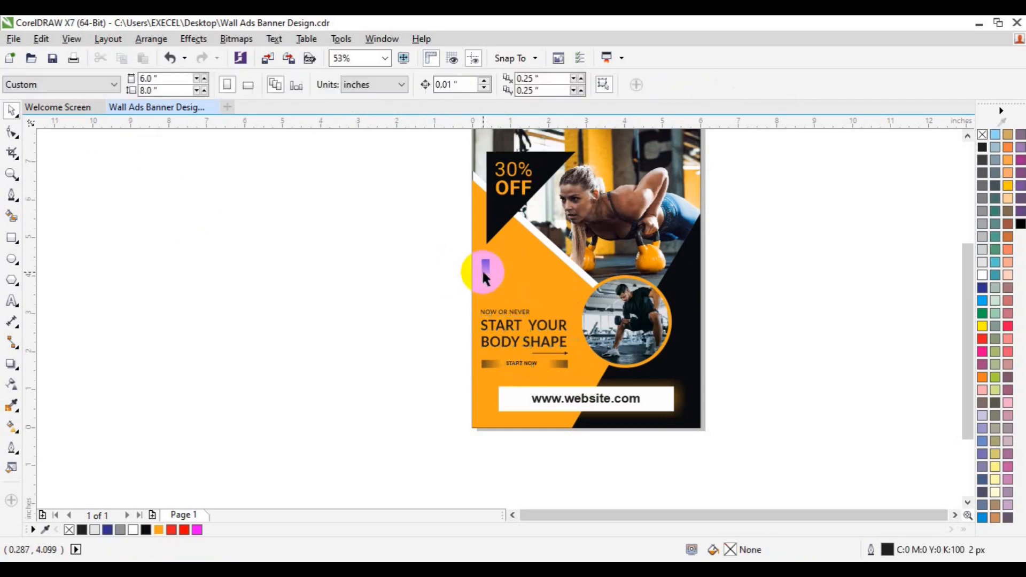
Add three copies of the vertical bar stepping diagonally up to the right and group the four bars
{"action": "left_click", "coordinate": [485, 269]}
{"action": "left_click_drag", "start_coordinate": [484, 269], "coordinate": [506, 268]}
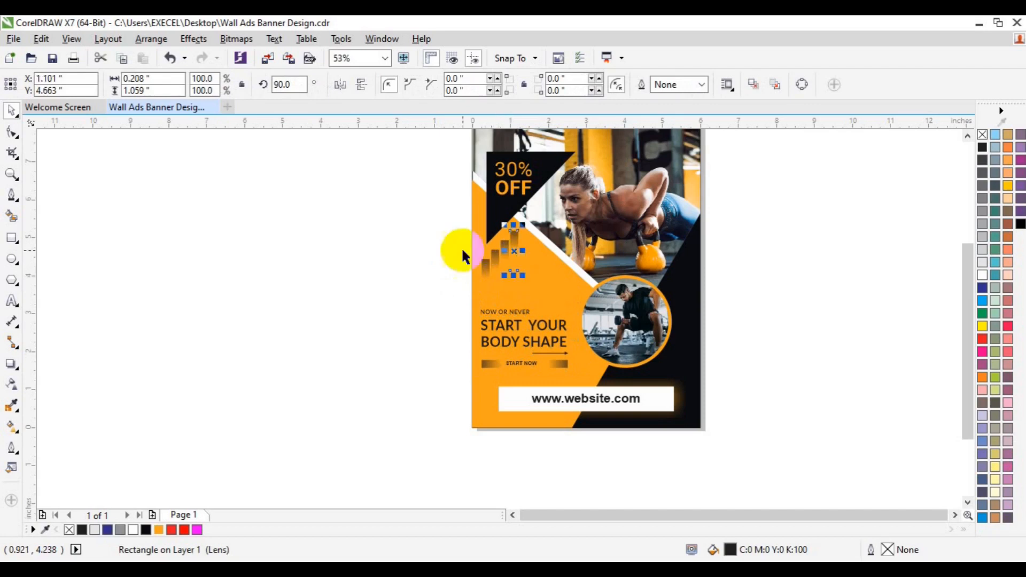
{"action": "left_click_drag", "start_coordinate": [425, 212], "coordinate": [572, 307]}
{"action": "key", "text": "ctrl+g"}
Place a copy of the bar group on the black area beside the round photo and fill it with orange
{"action": "key", "text": "ctrl+d"}
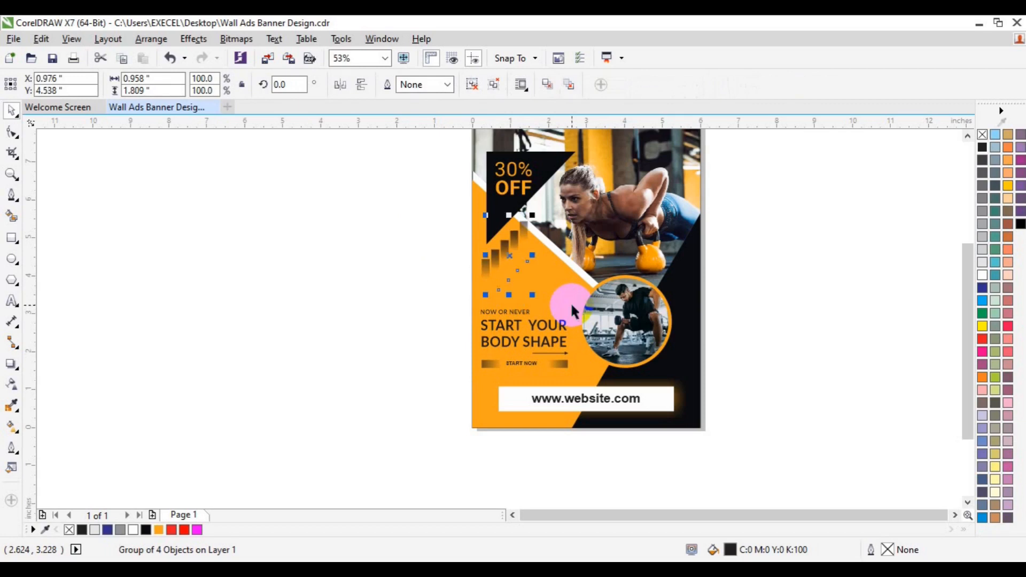
{"action": "left_click_drag", "start_coordinate": [511, 256], "coordinate": [676, 351]}
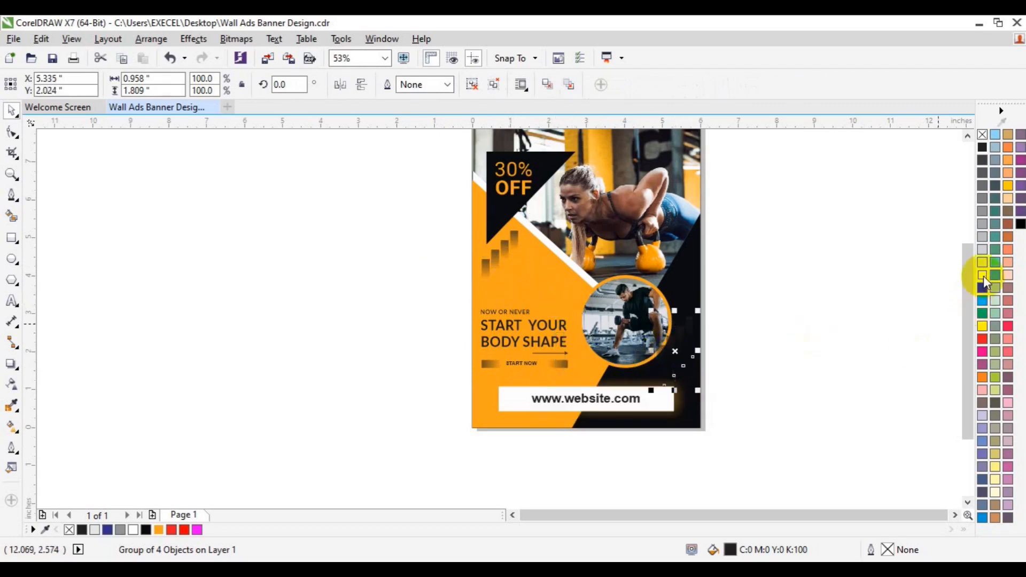
{"action": "left_click", "coordinate": [158, 533]}
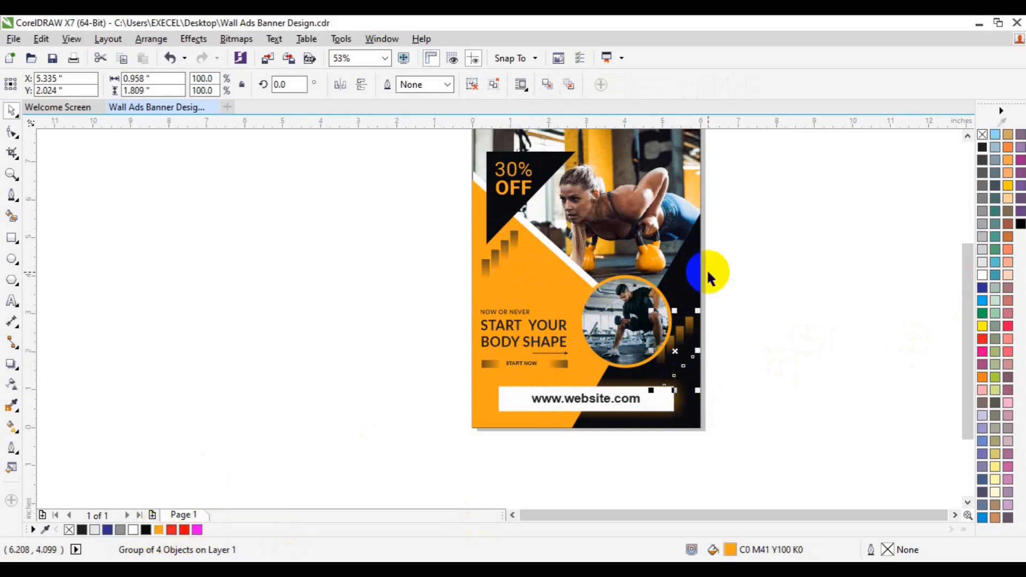
Bring the round photo in front of the orange bars
{"action": "left_click", "coordinate": [634, 320]}
{"action": "right_click", "coordinate": [634, 320]}
{"action": "mouse_move", "coordinate": [688, 394]}
{"action": "left_click", "coordinate": [853, 394]}
{"action": "left_click", "coordinate": [676, 342]}
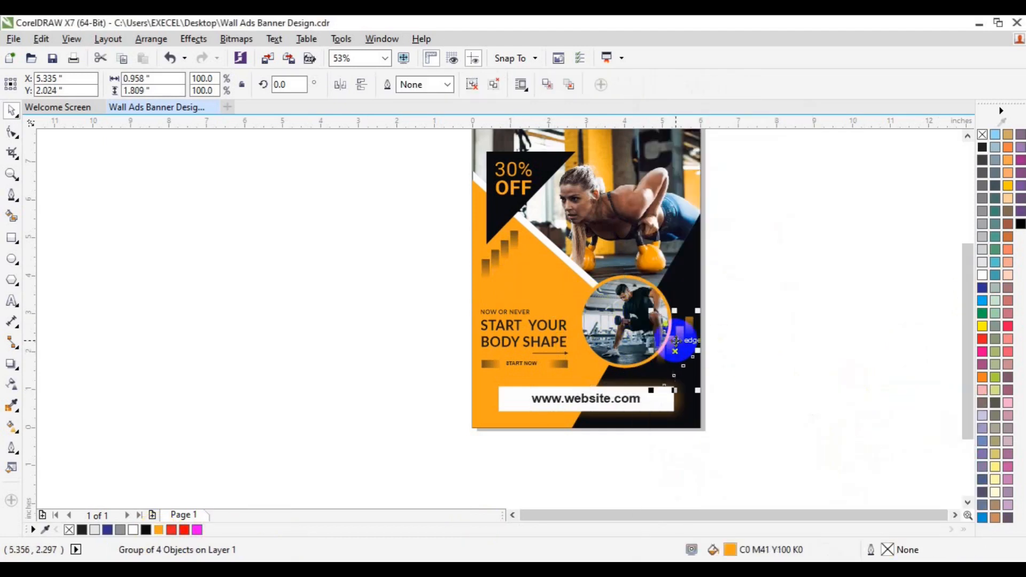
{"action": "left_click", "coordinate": [741, 314]}
Ungroup the black bars above the slogan and add a fifth bar continuing the diagonal series
{"action": "left_click", "coordinate": [514, 243]}
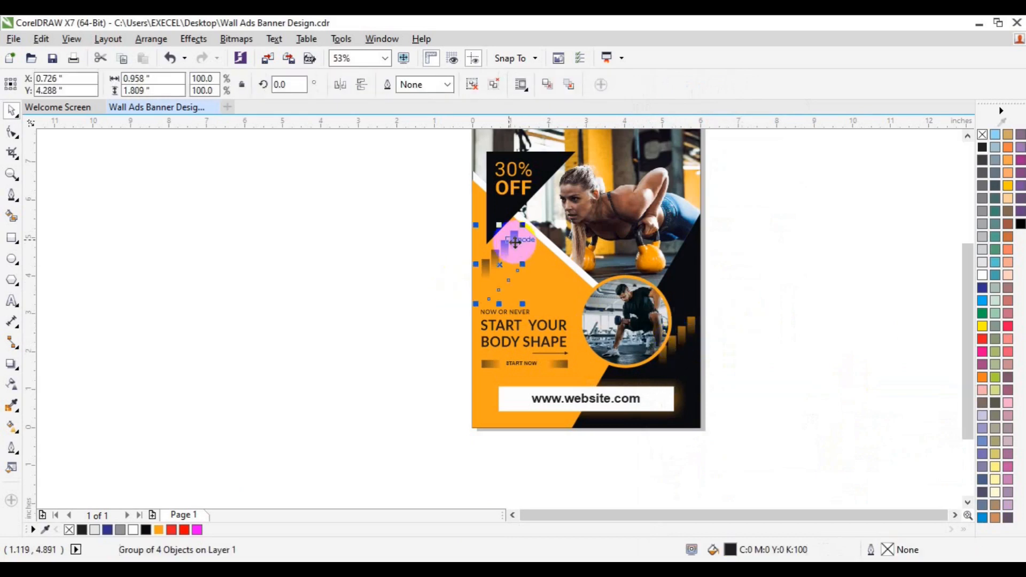
{"action": "left_click", "coordinate": [473, 86]}
{"action": "left_click", "coordinate": [405, 256]}
{"action": "left_click", "coordinate": [516, 239]}
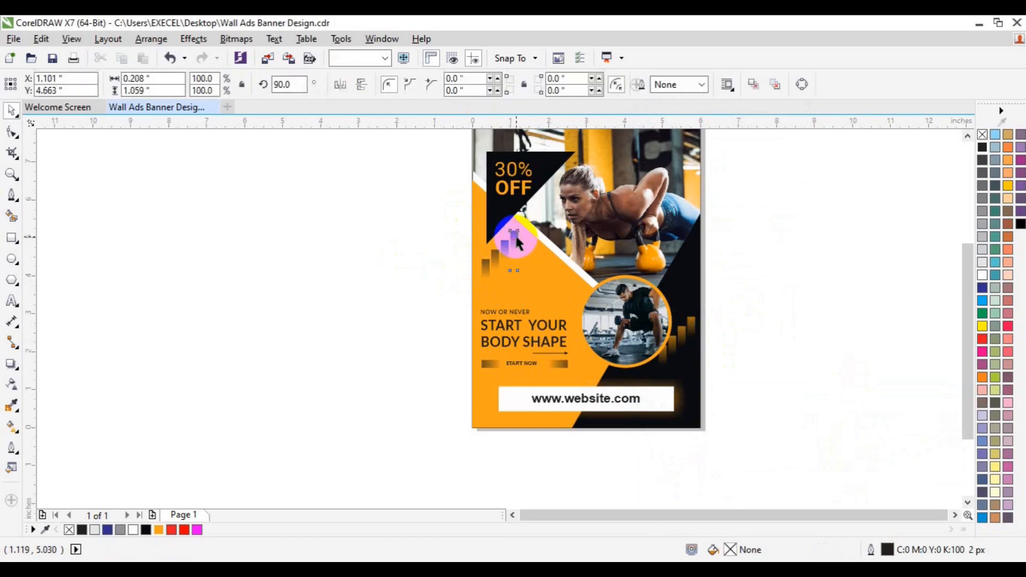
{"action": "left_click", "coordinate": [386, 270]}
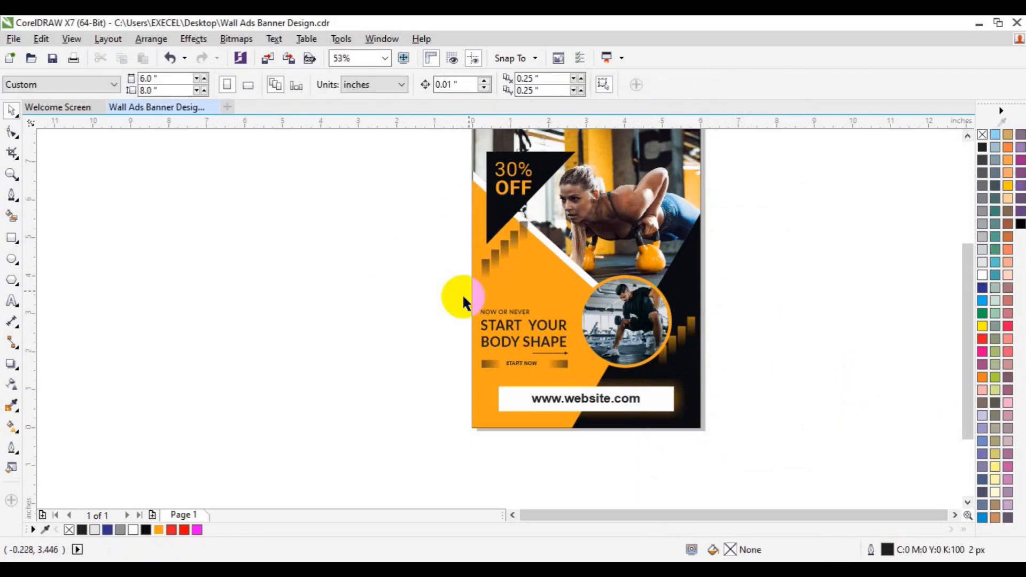
{"action": "left_click", "coordinate": [523, 231]}
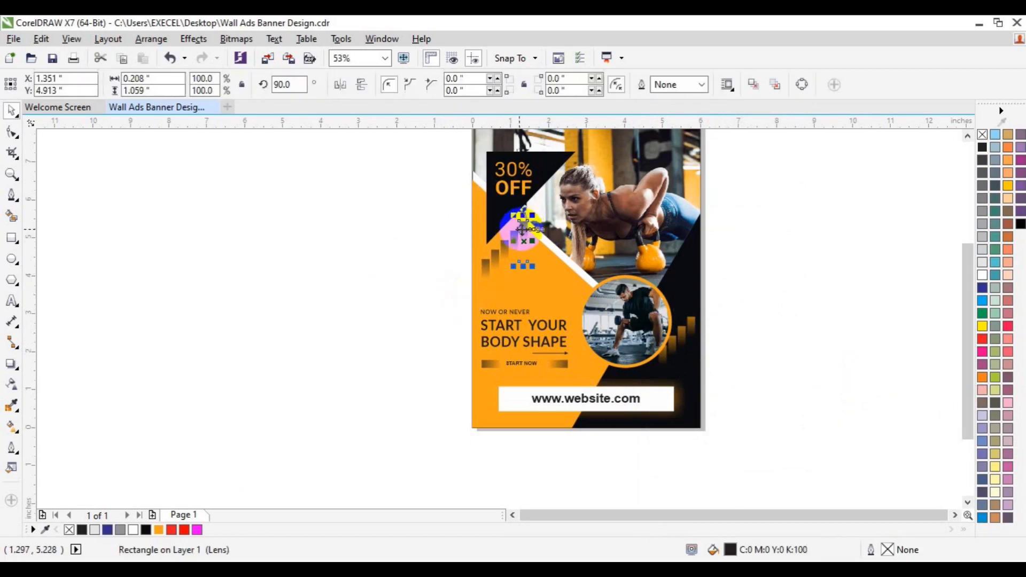
Duplicate the orange bar group to extend it toward the banner's right edge and place a copy above it
{"action": "left_click", "coordinate": [676, 338]}
{"action": "key", "text": "ctrl+d"}
{"action": "left_click_drag", "start_coordinate": [704, 331], "coordinate": [678, 288]}
{"action": "left_click", "coordinate": [774, 288]}
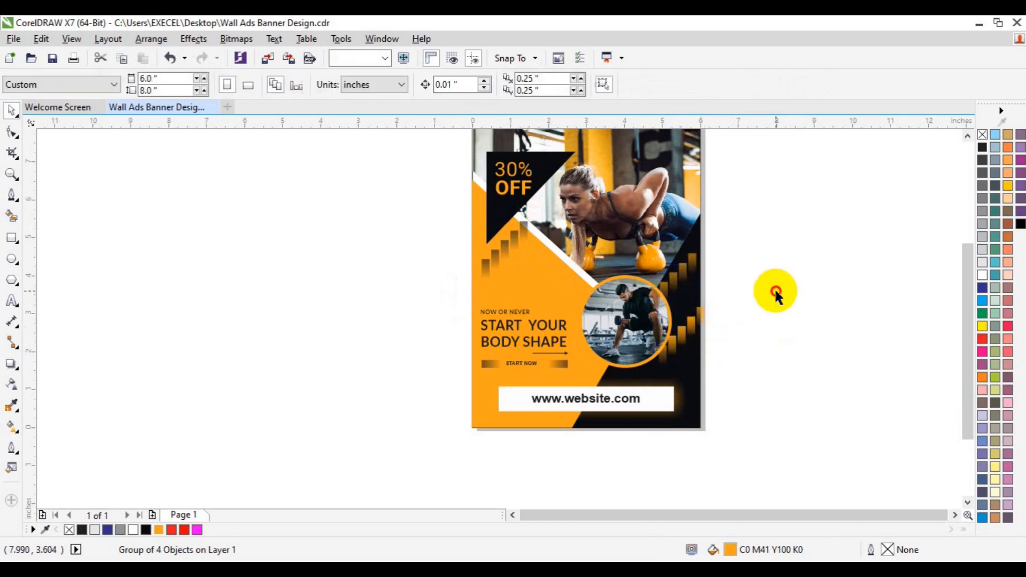
Delete the fifth black bar and mirror the fourth and second bars vertically so the fades alternate
{"action": "left_click", "coordinate": [522, 231]}
{"action": "key", "text": "Delete"}
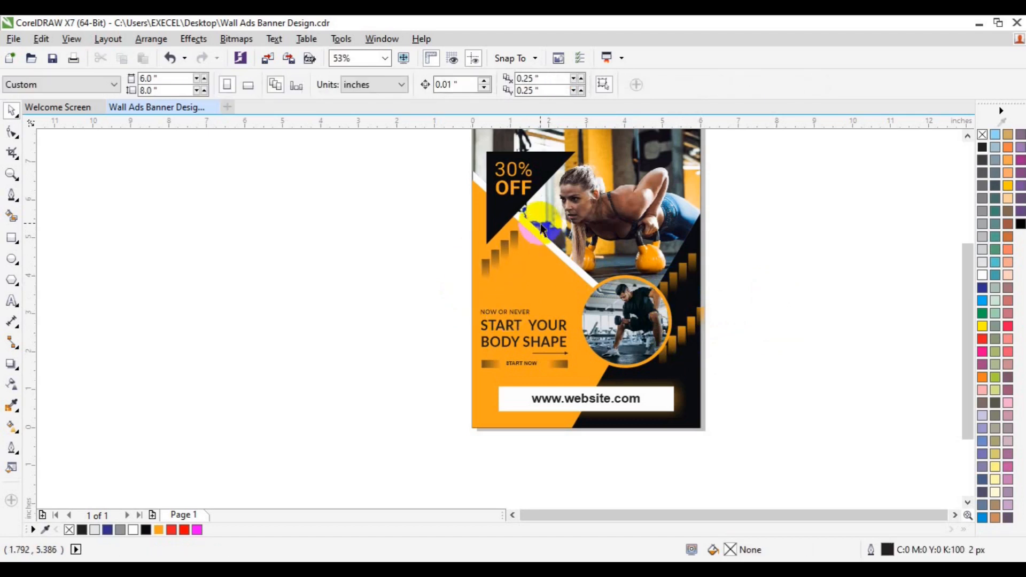
{"action": "left_click", "coordinate": [516, 247]}
{"action": "left_click", "coordinate": [357, 86]}
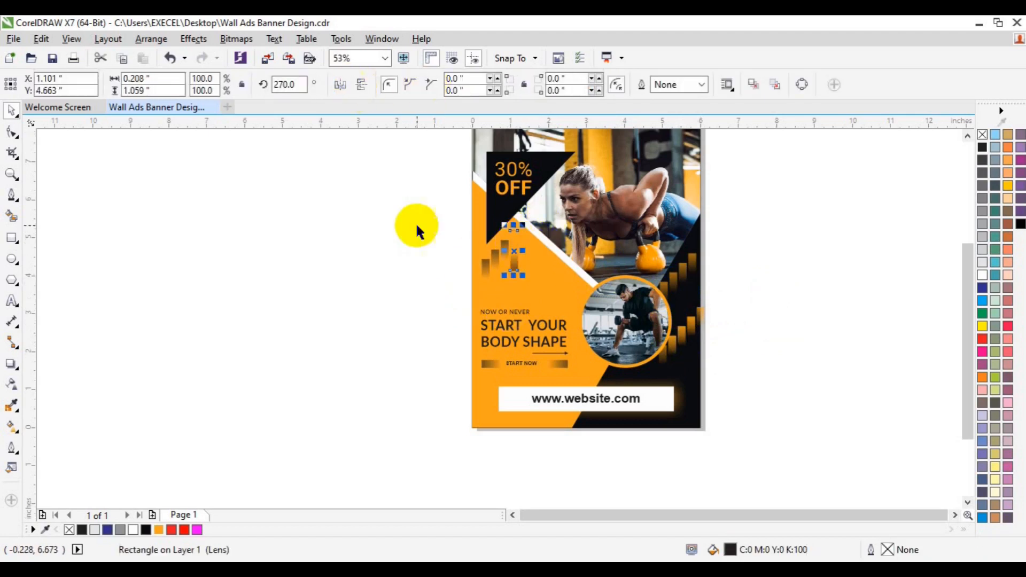
{"action": "left_click", "coordinate": [499, 267]}
{"action": "left_click", "coordinate": [361, 86]}
{"action": "left_click", "coordinate": [345, 88]}
{"action": "left_click", "coordinate": [224, 201]}
Group the four black bars and line up the 30% OFF badge with the slogan's left edge
{"action": "left_click_drag", "start_coordinate": [382, 204], "coordinate": [524, 302]}
{"action": "key", "text": "ctrl+g"}
{"action": "left_click", "coordinate": [505, 341], "text": "shift"}
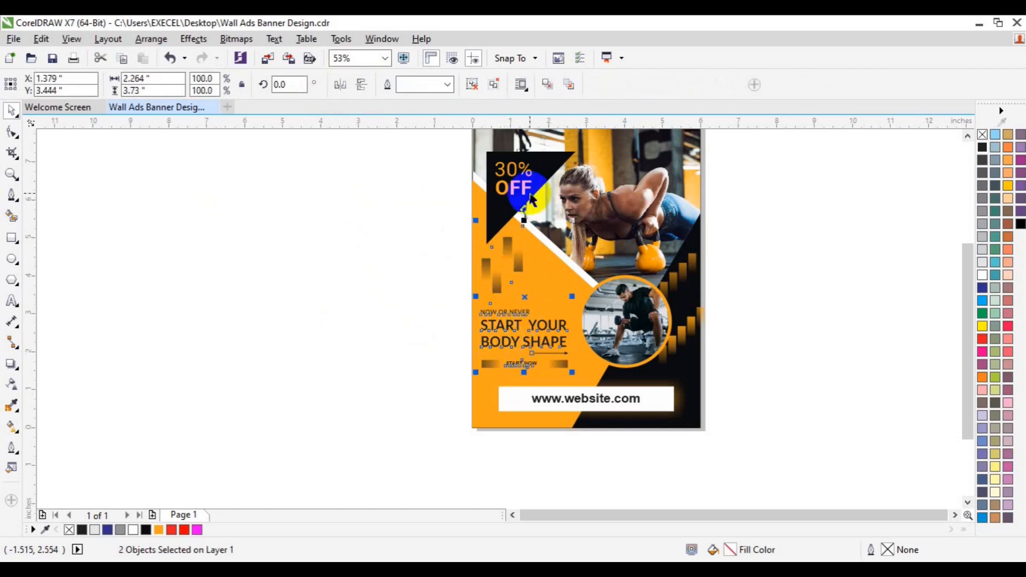
{"action": "left_click", "coordinate": [507, 176]}
{"action": "left_click_drag", "start_coordinate": [500, 203], "coordinate": [494, 289]}
{"action": "left_click", "coordinate": [274, 327]}
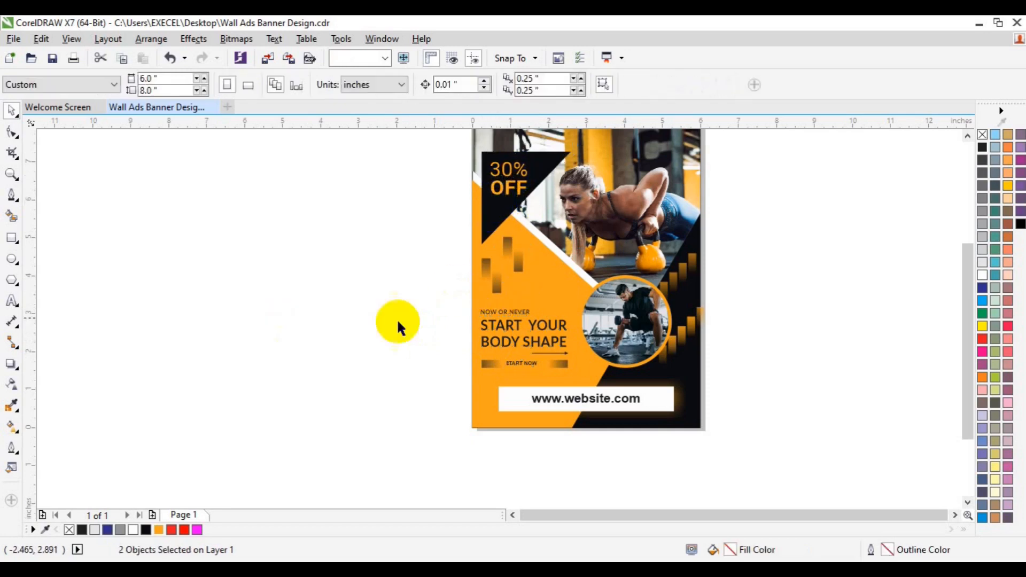
{"action": "left_click", "coordinate": [963, 134]}
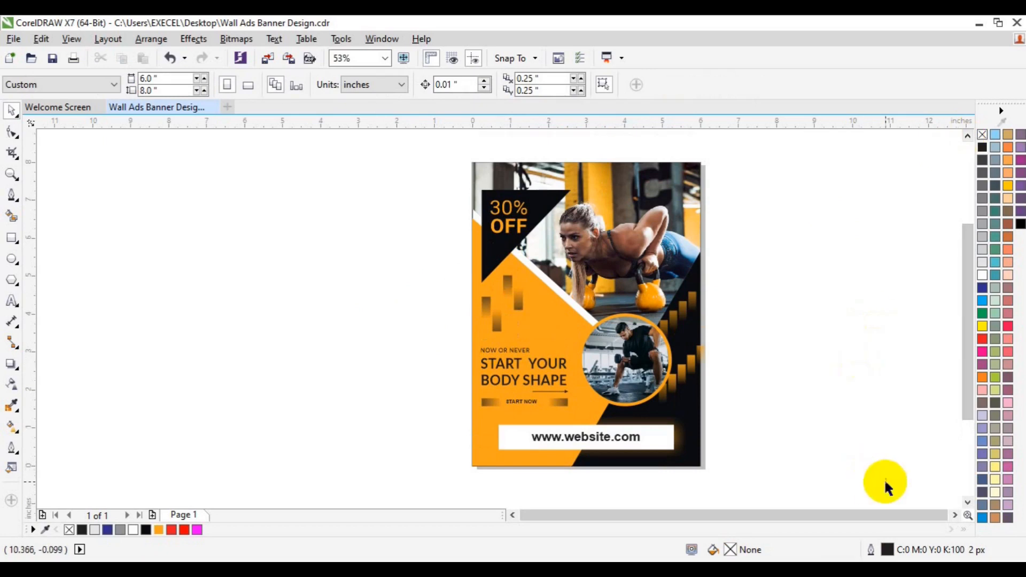
{"action": "left_click", "coordinate": [953, 514]}
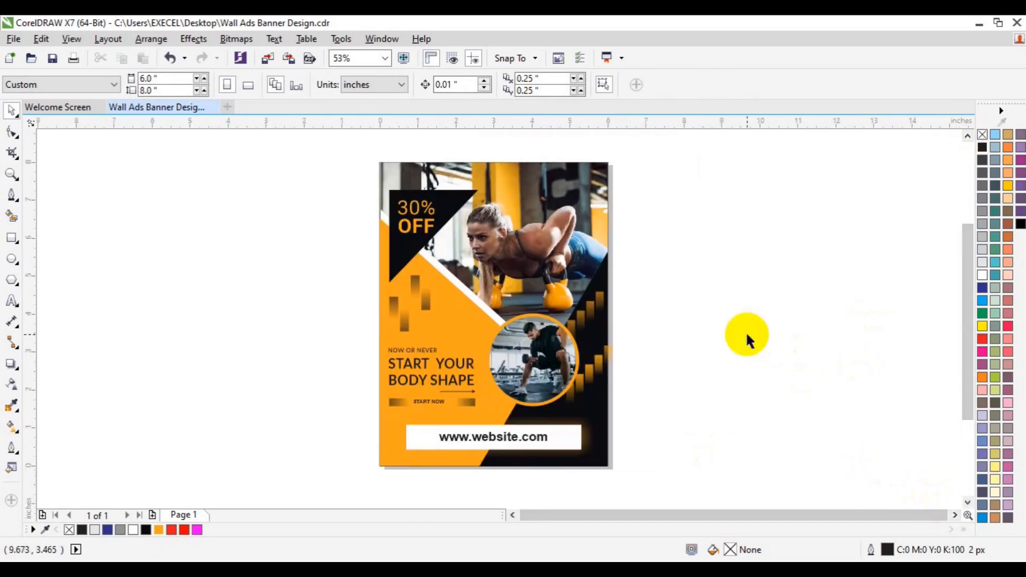